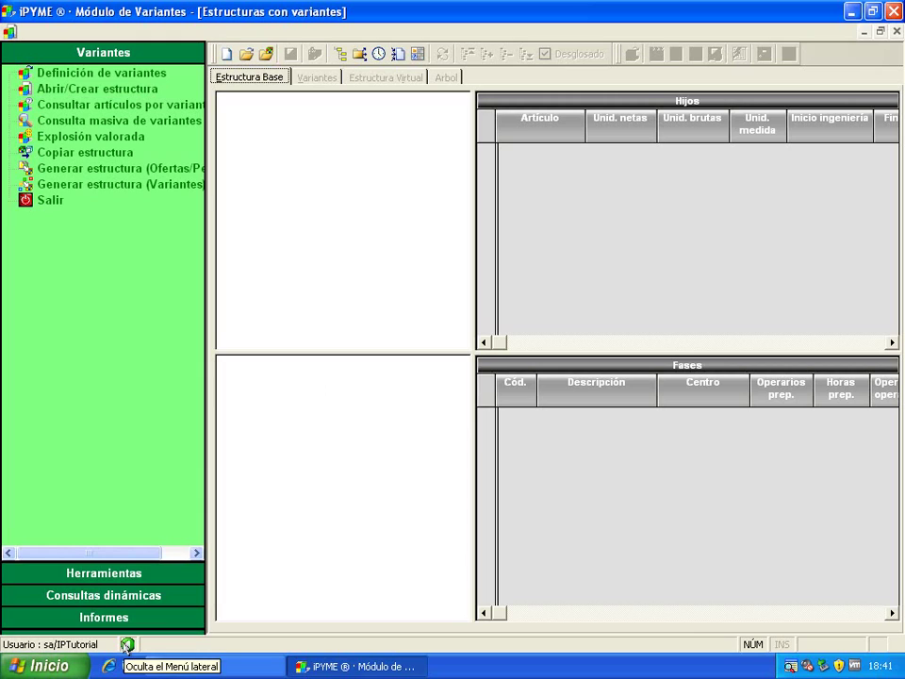
- Hide the side menu and open the base structure of article Z43, Coche modelo
left_click(127, 645)
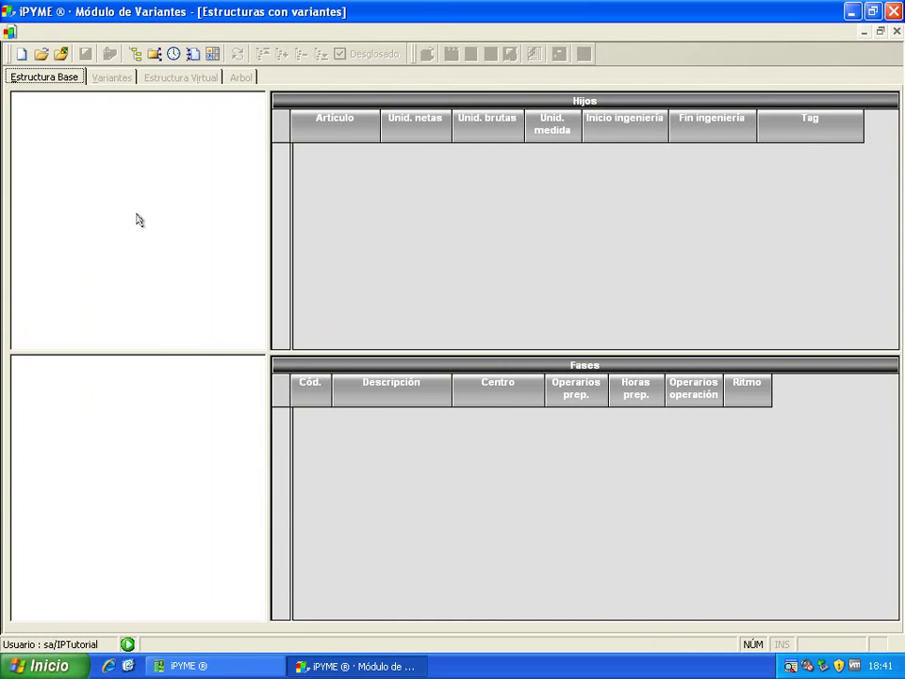
left_click(39, 52)
left_click(528, 324)
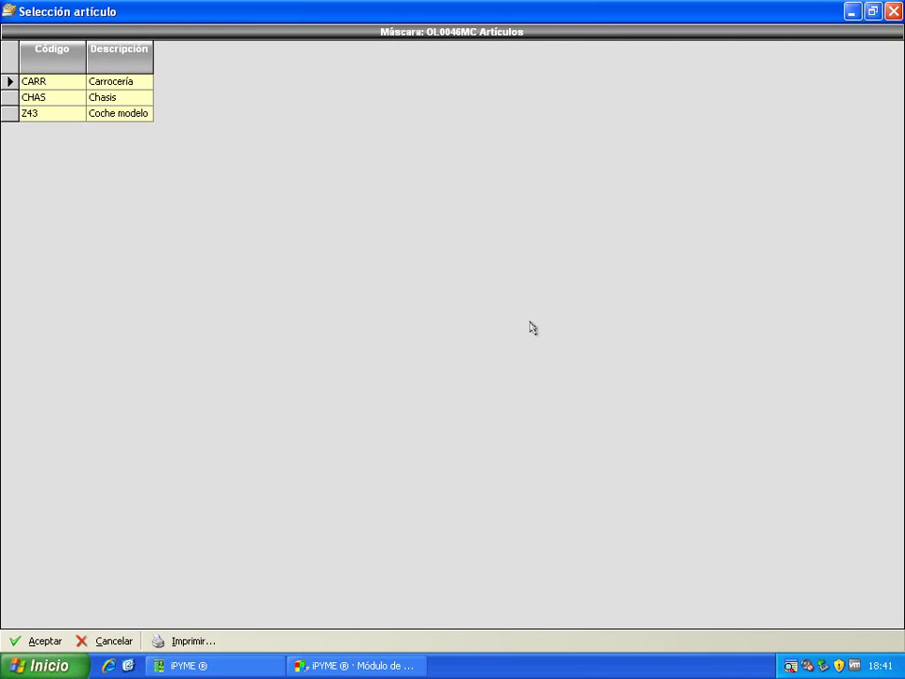
left_click(38, 115)
double_click(37, 115)
left_click(450, 383)
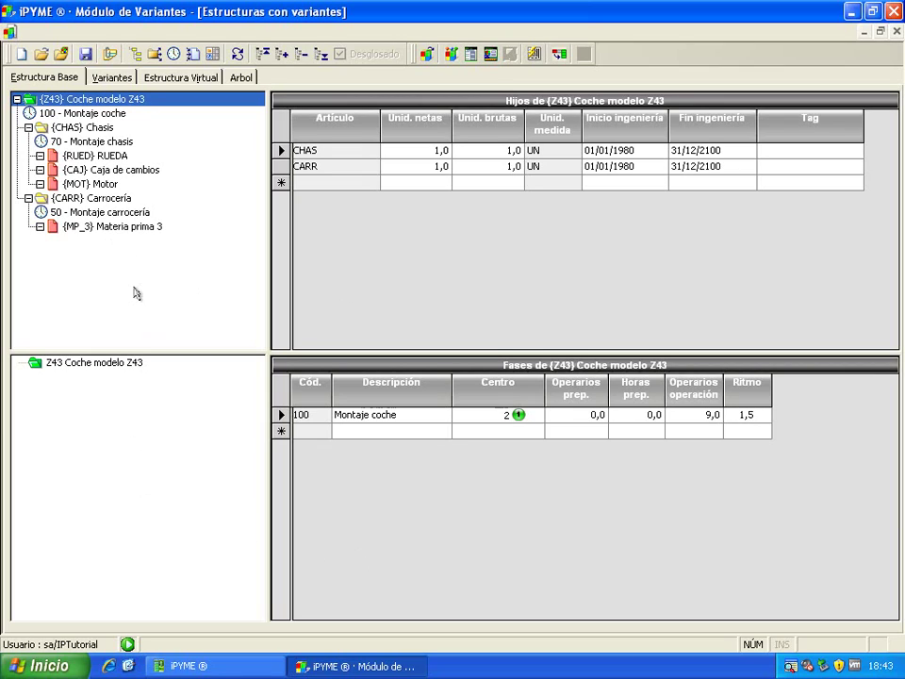
- Open the variant definitions with the side menu hidden and reveal the Descripción column of the variants grid
left_click(128, 644)
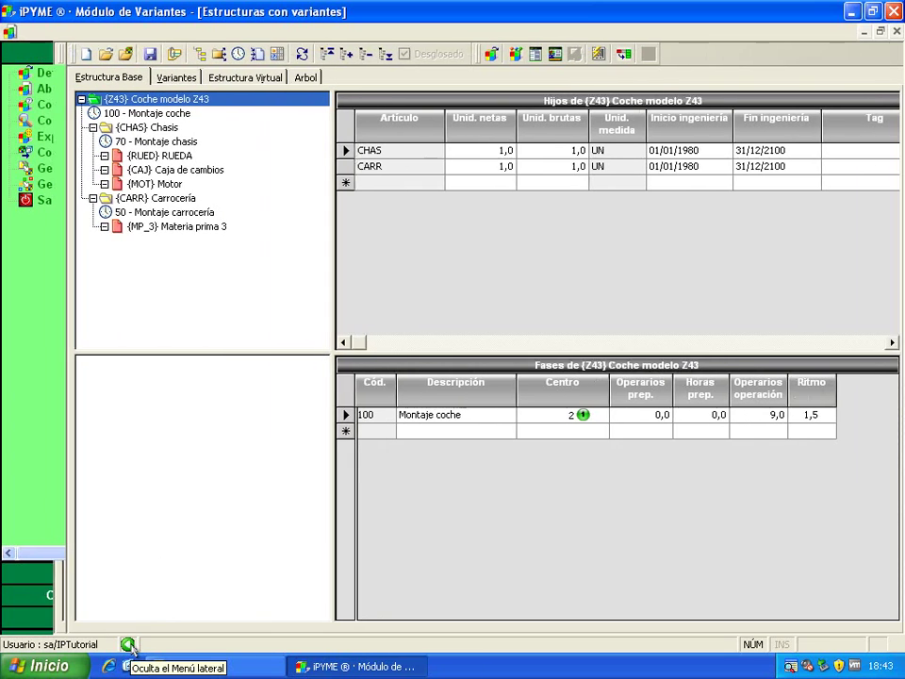
left_click(97, 75)
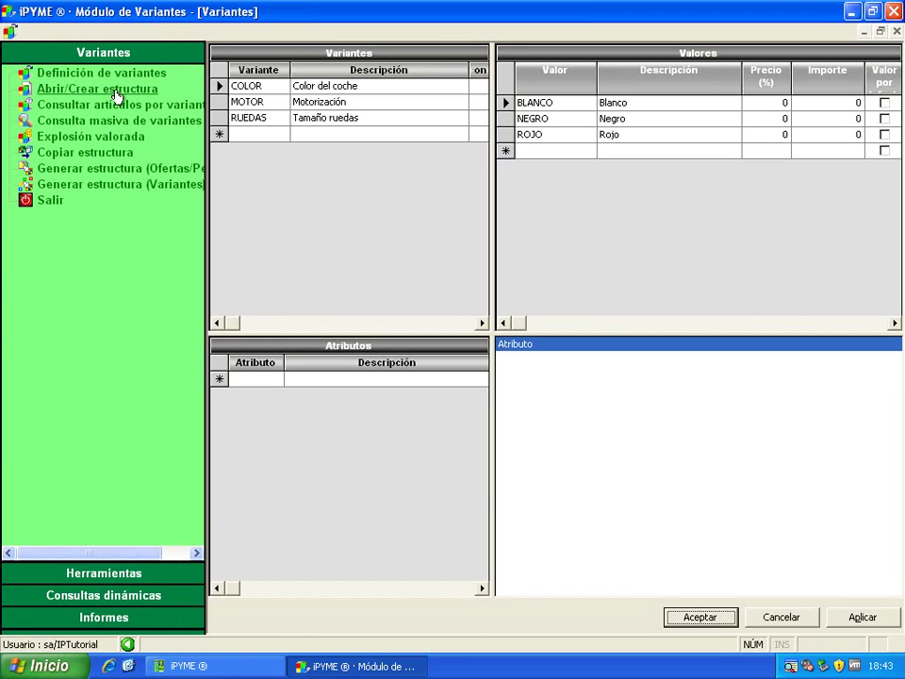
left_click(128, 644)
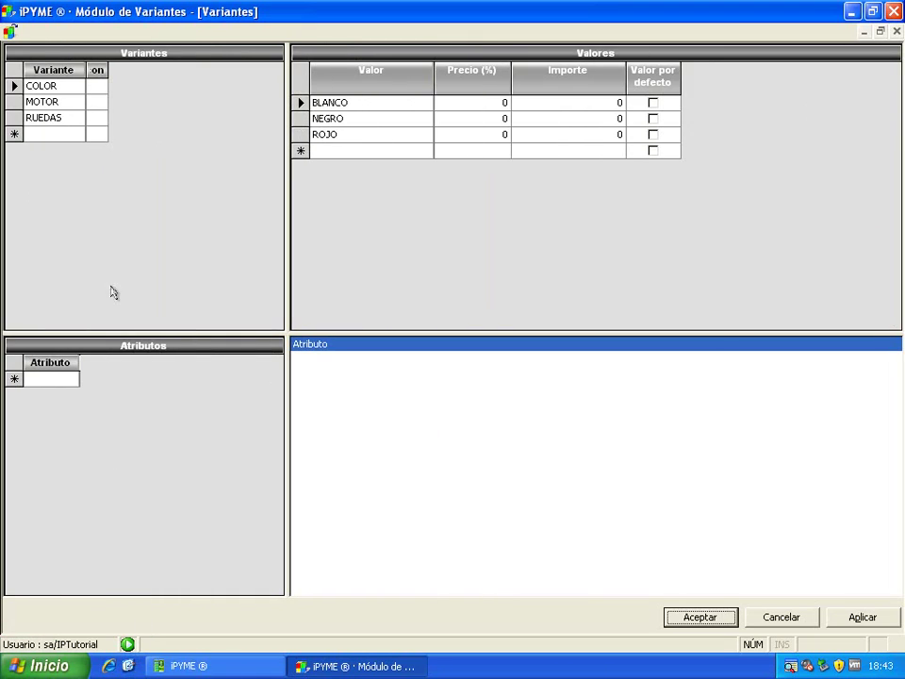
left_click_drag(87, 70, 215, 77)
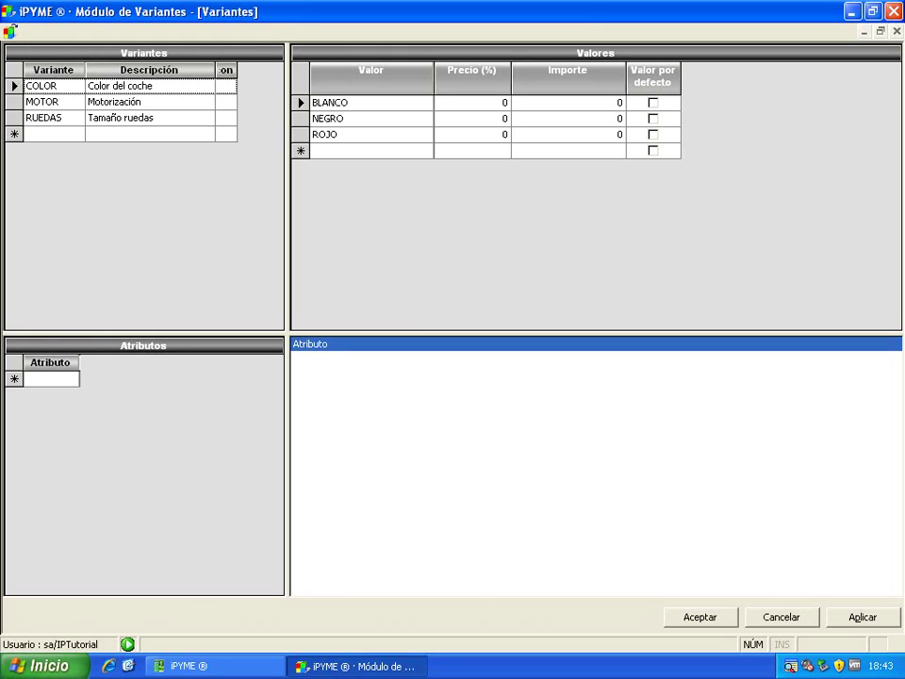
- Examine which values are defined for the COLOR, MOTOR and RUEDAS variants
left_click(39, 134)
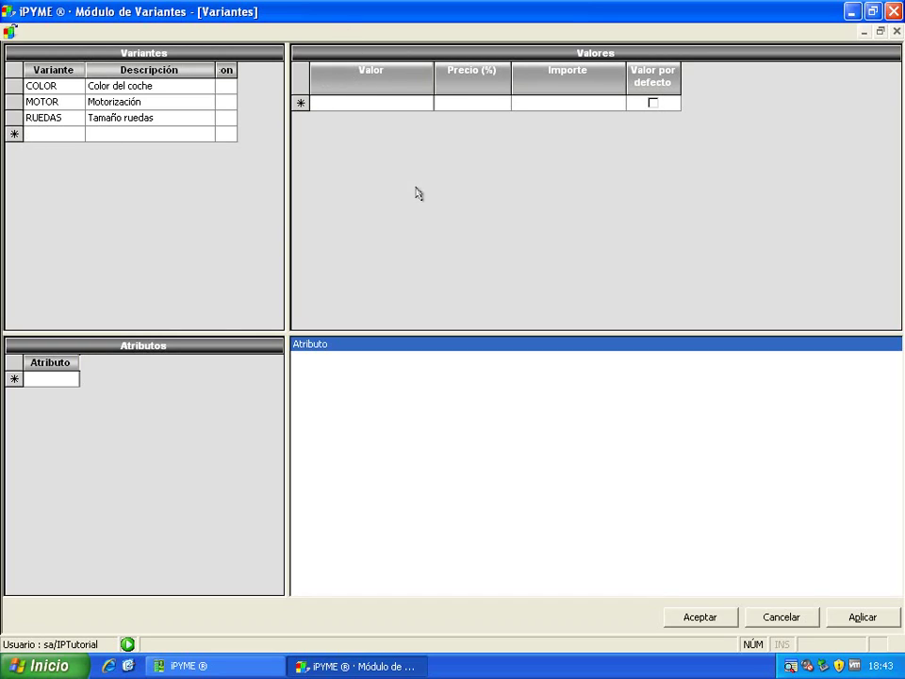
left_click(41, 87)
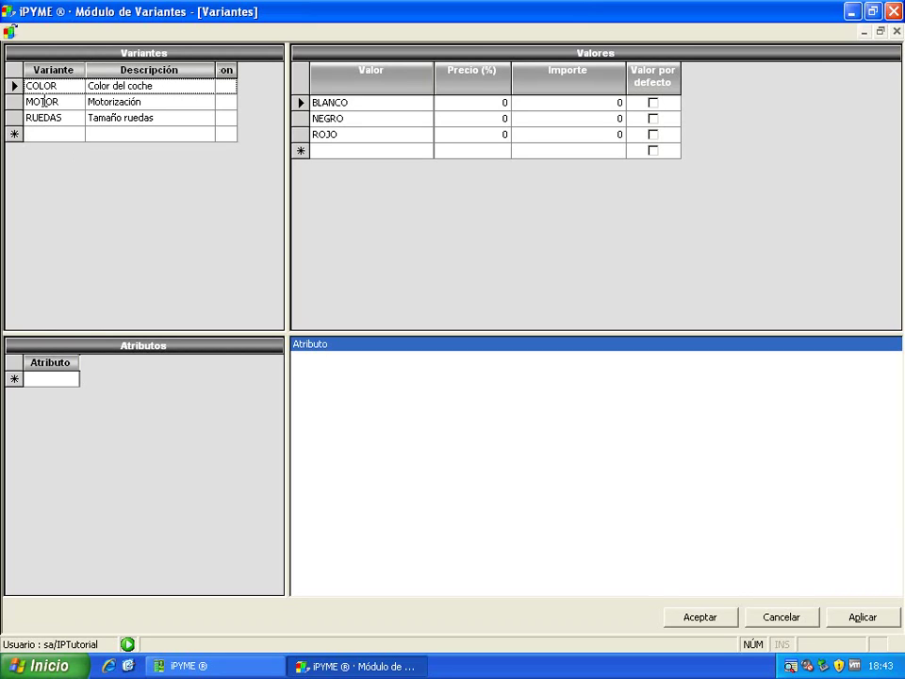
left_click(38, 102)
left_click(38, 118)
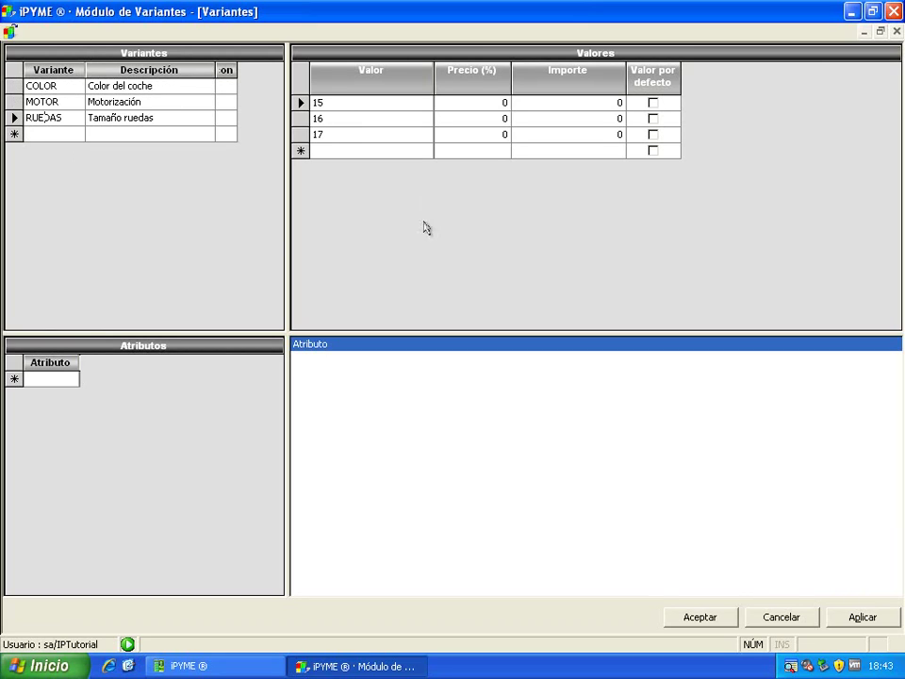
left_click(43, 87)
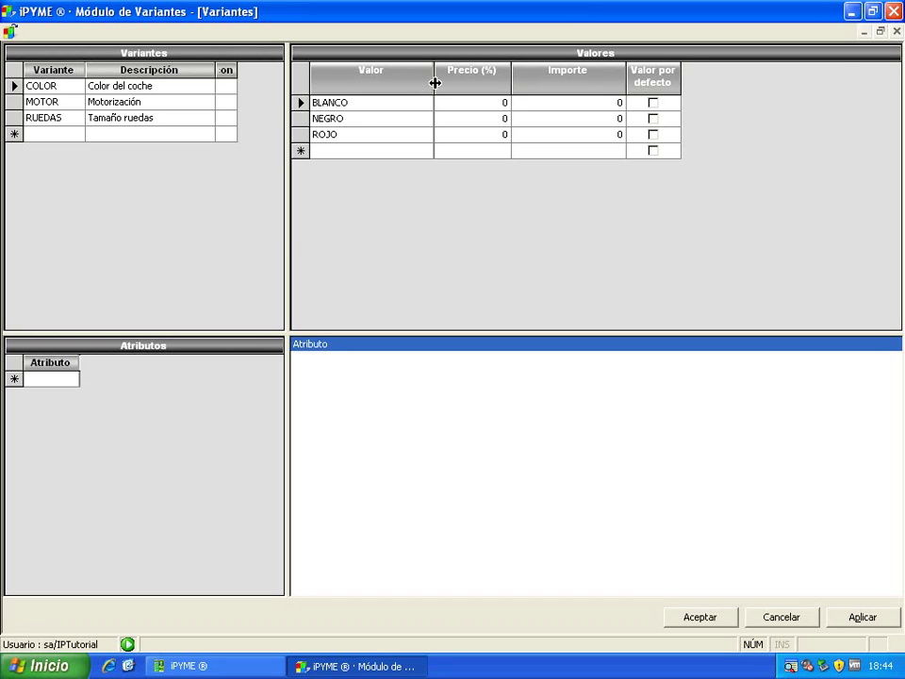
- Reveal the Descripción column of the values grid and check the value descriptions of MOTOR and RUEDAS
left_click_drag(435, 83, 597, 85)
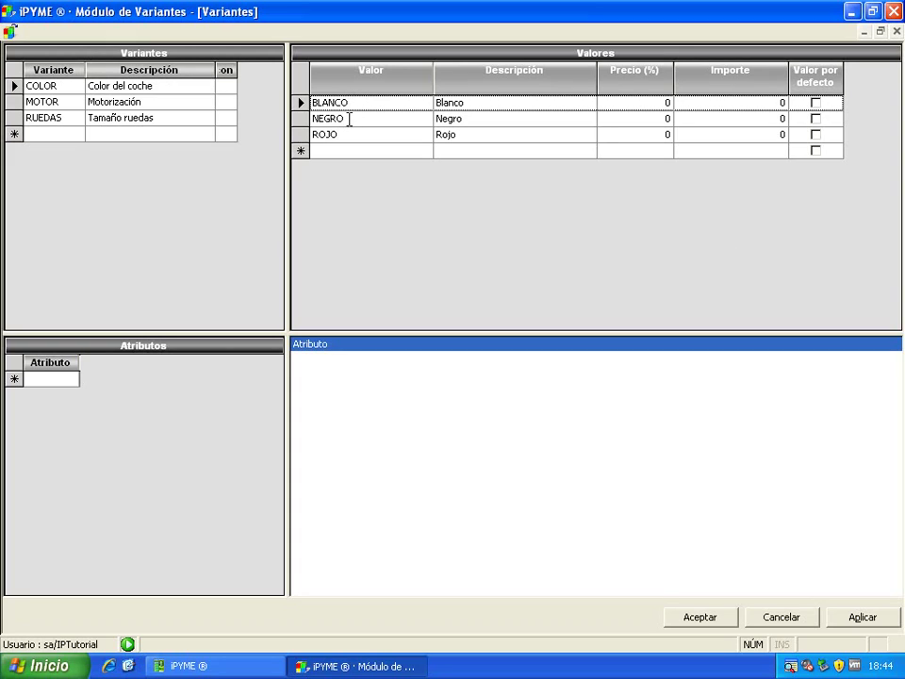
left_click(41, 102)
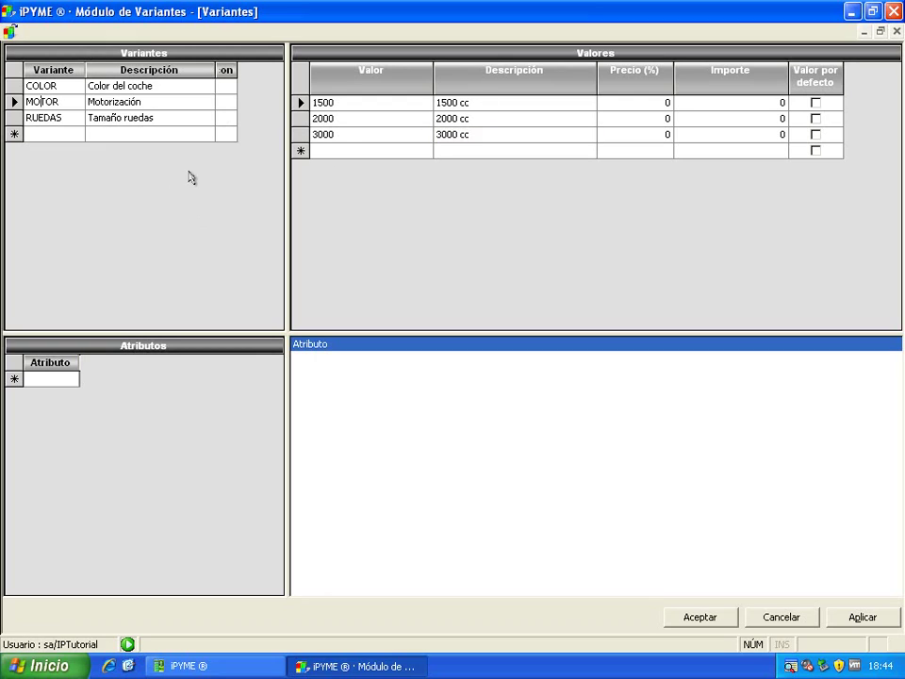
left_click(63, 118)
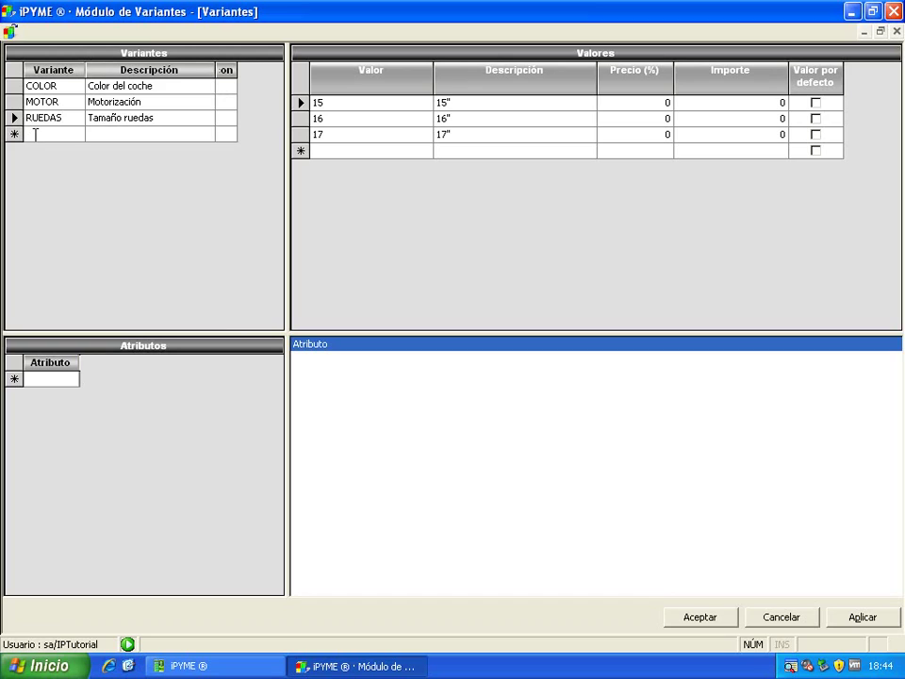
- Delete the values 15, 16 and 17 from the RUEDAS variant
left_click(347, 150)
left_click(299, 102)
key("Delete")
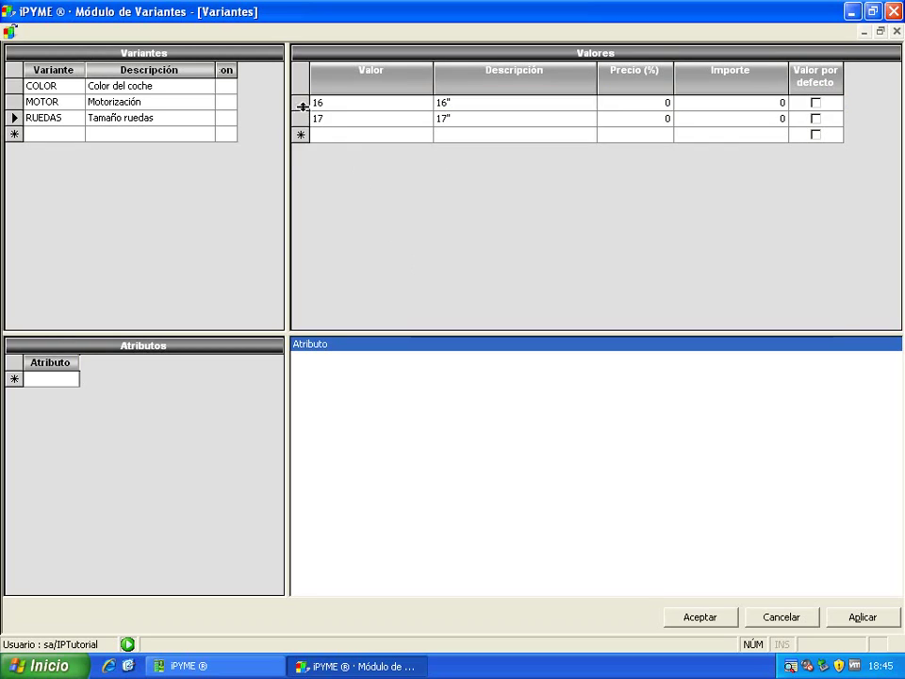
left_click(299, 103)
key("Delete")
left_click(299, 102)
key("Delete")
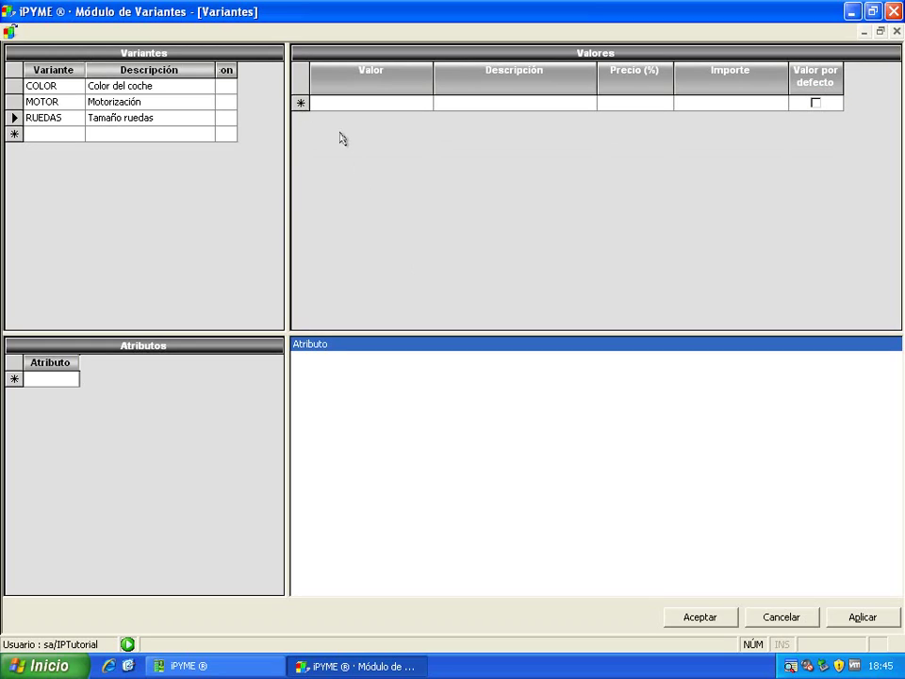
- Open the value generation assistant for RUEDAS and set the range from 15 to 19 with an increment of 1
left_click(358, 103)
right_click(357, 113)
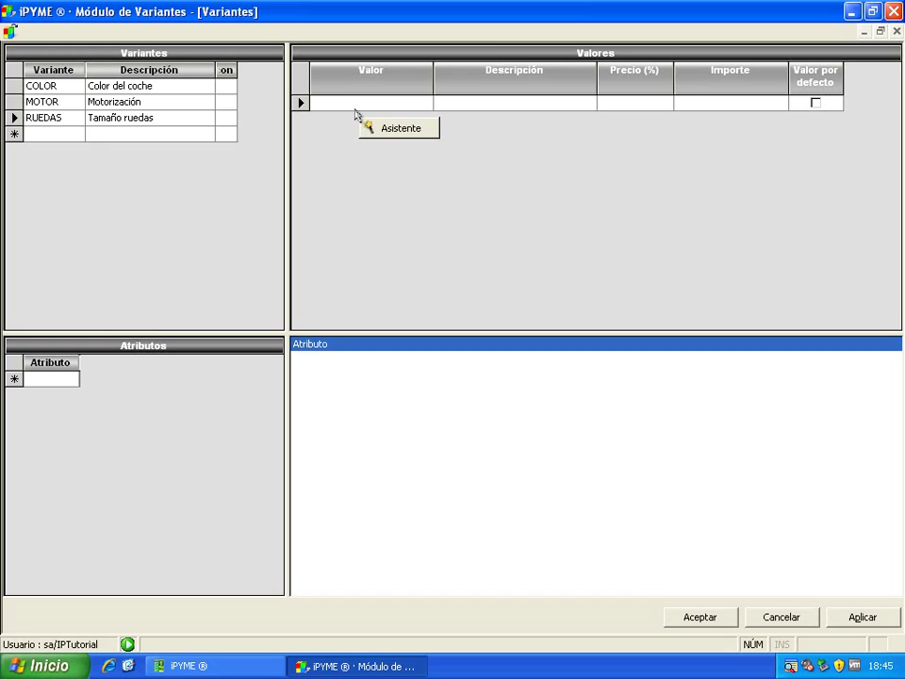
left_click(427, 130)
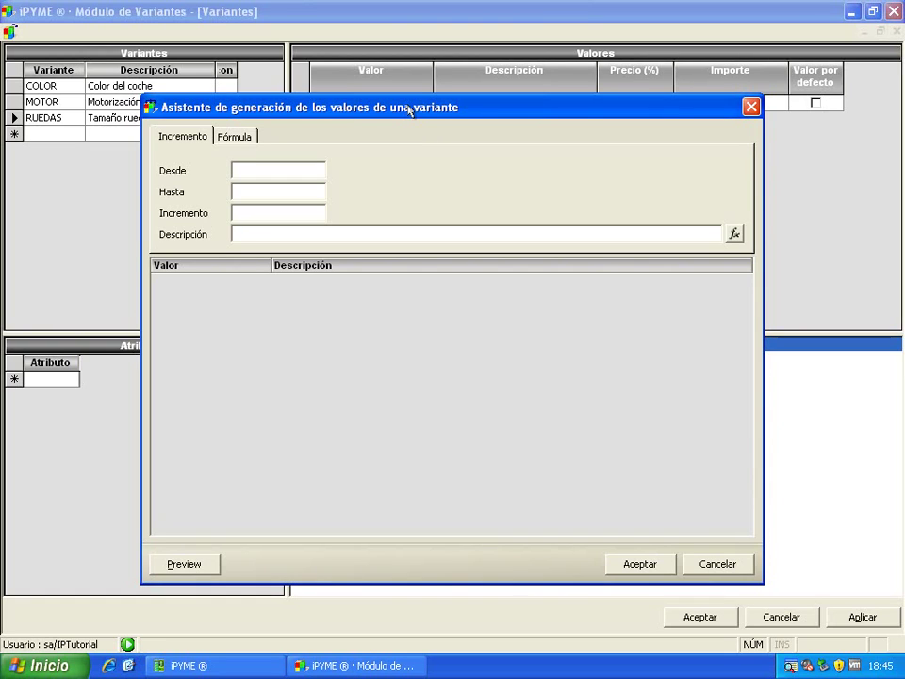
left_click_drag(415, 108, 468, 137)
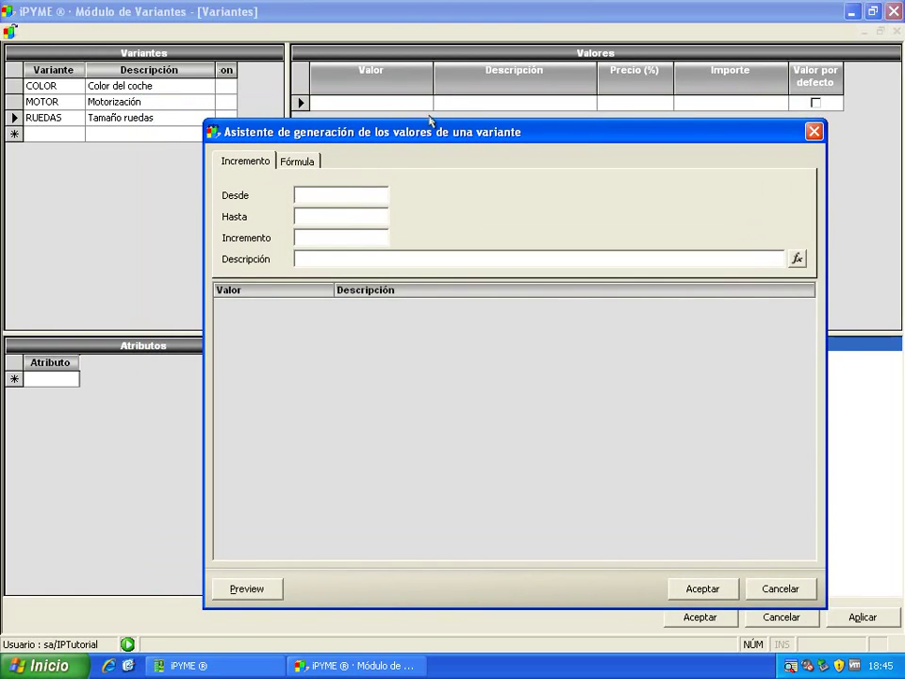
type("15")
left_click(306, 214)
type("19")
left_click(328, 235)
type("1")
left_click(319, 258)
left_click(302, 192)
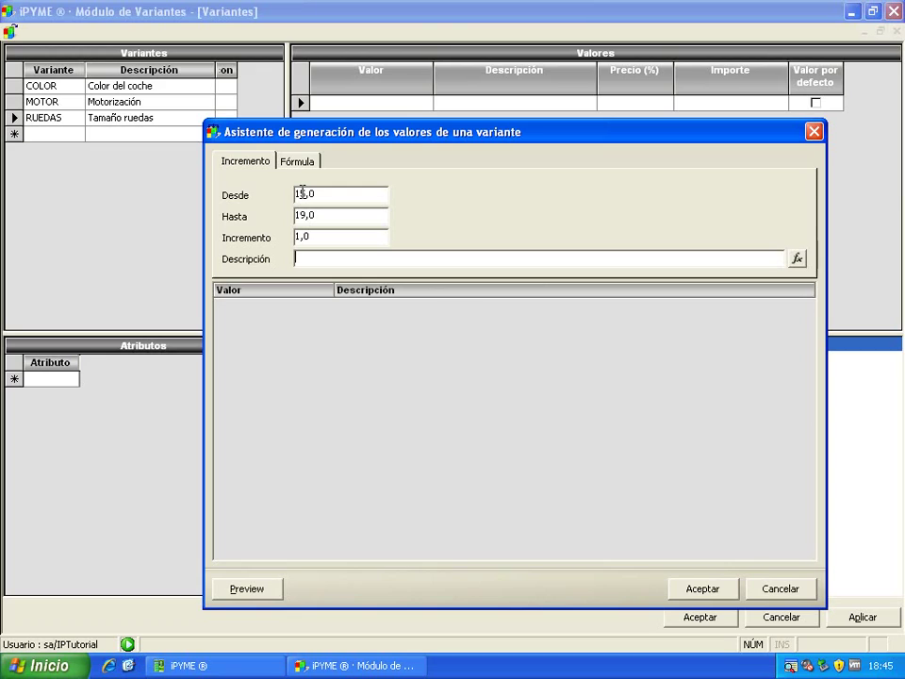
- Start the description formula with "Rueda de " & [Valor Actual], using 15 as the verification value
left_click(336, 259)
left_click(797, 259)
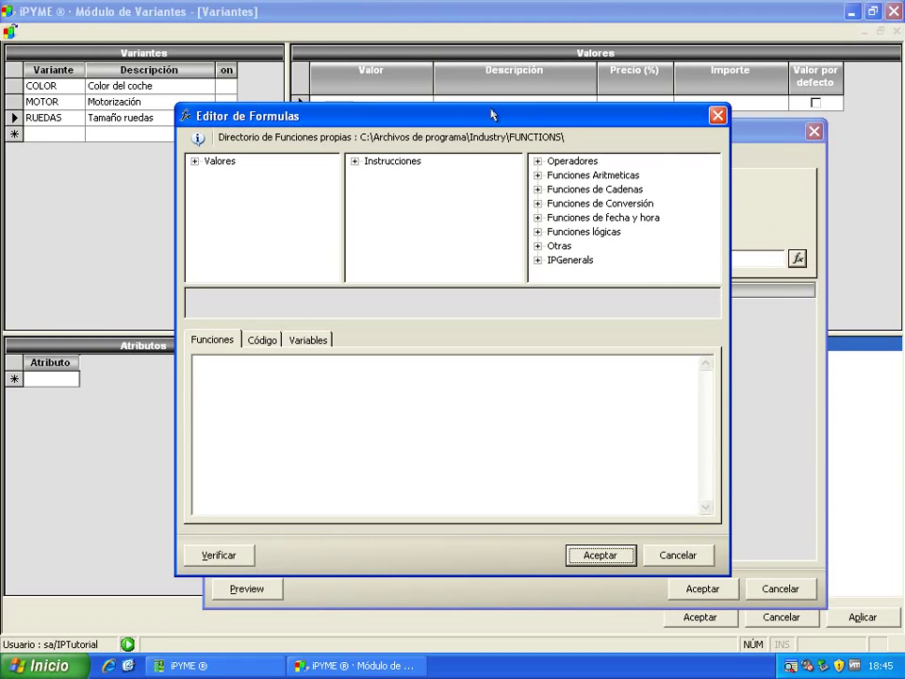
left_click(277, 431)
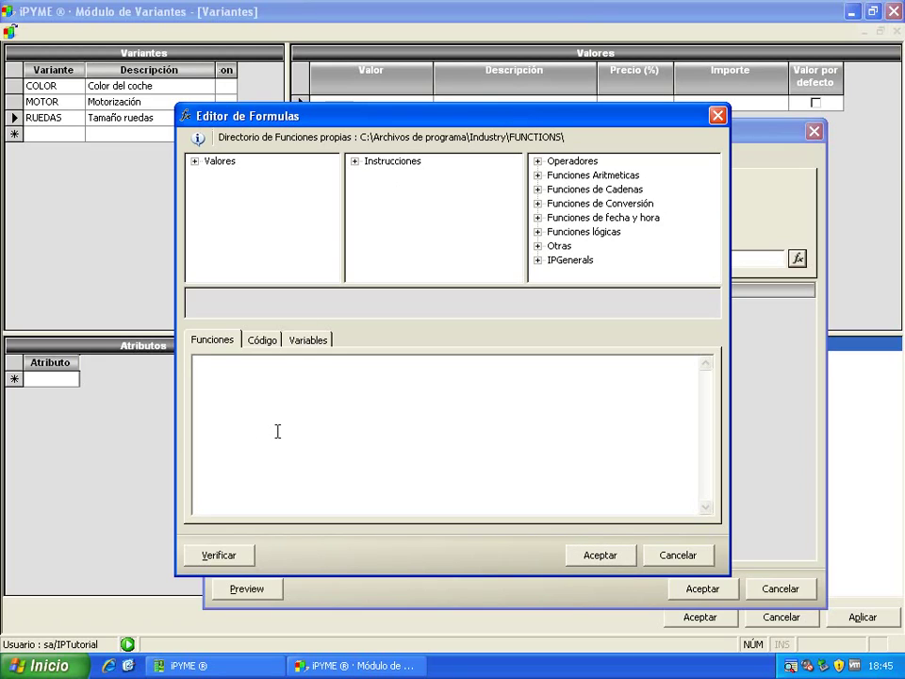
type("\"Rueda de \" &")
left_click(194, 162)
left_click(240, 175)
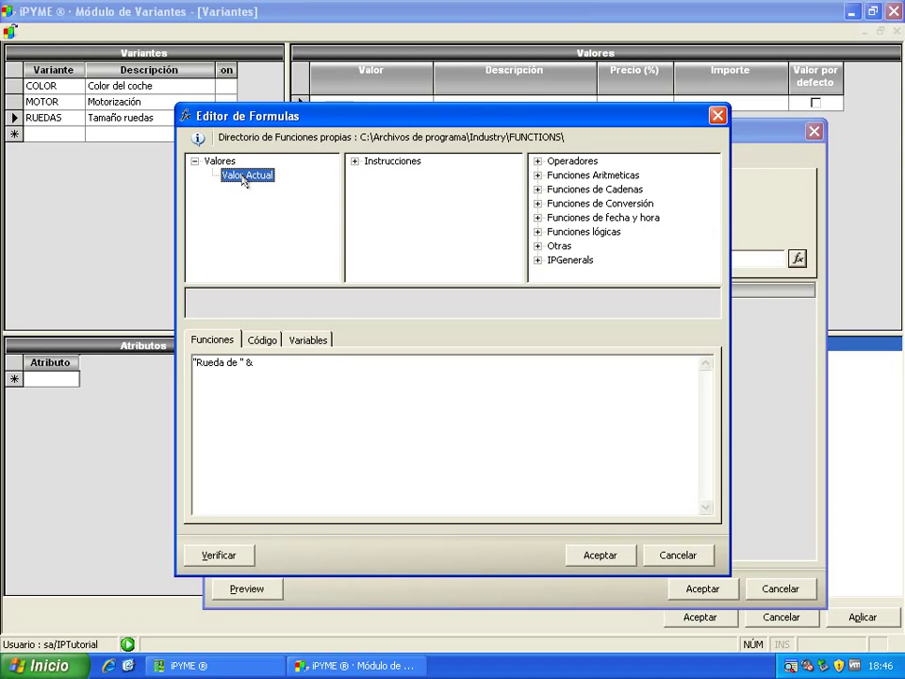
double_click(242, 179)
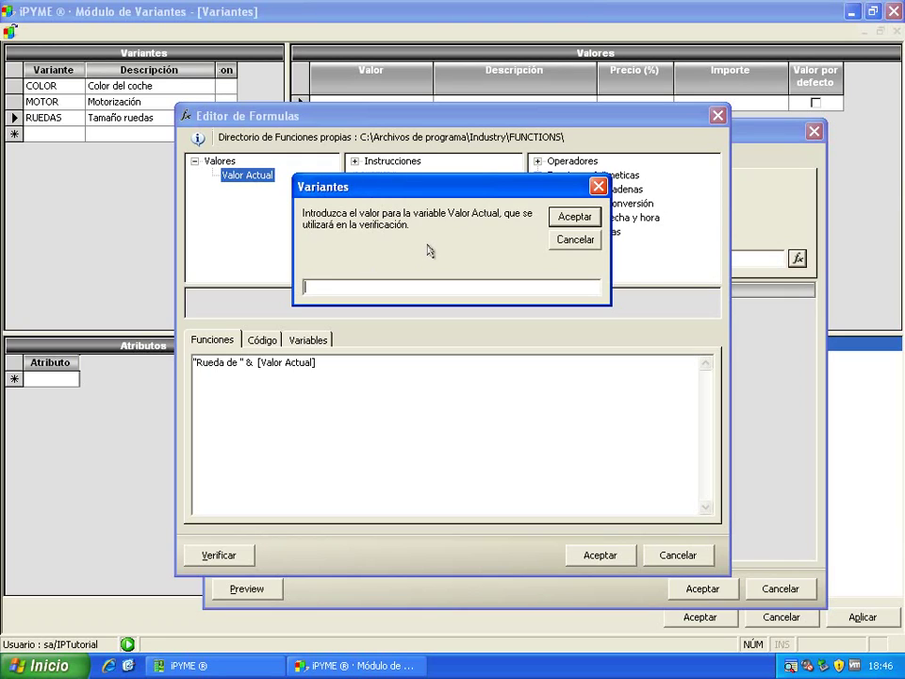
type("15")
left_click(570, 218)
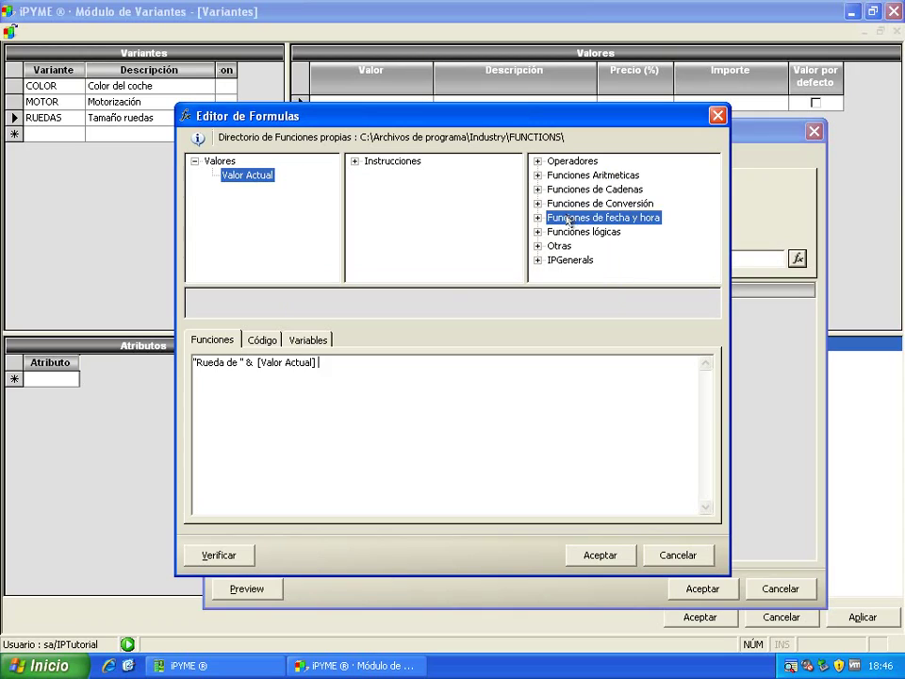
- Append & " pulgadas" to the description formula, verify it and accept it
left_click(359, 364)
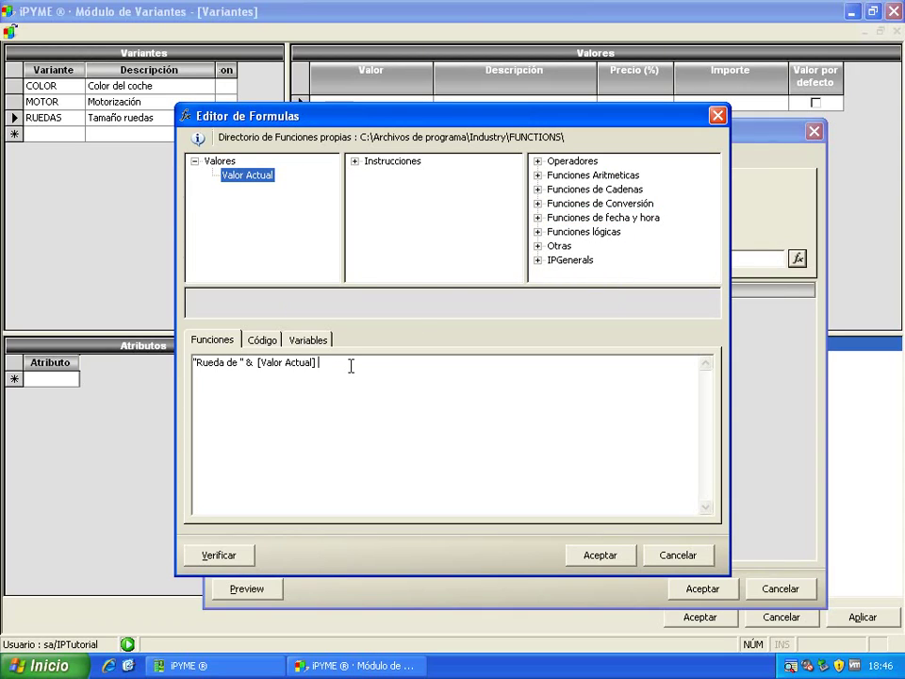
type("& \"pulgadas")
left_click(239, 362)
left_click(330, 362)
left_click(233, 563)
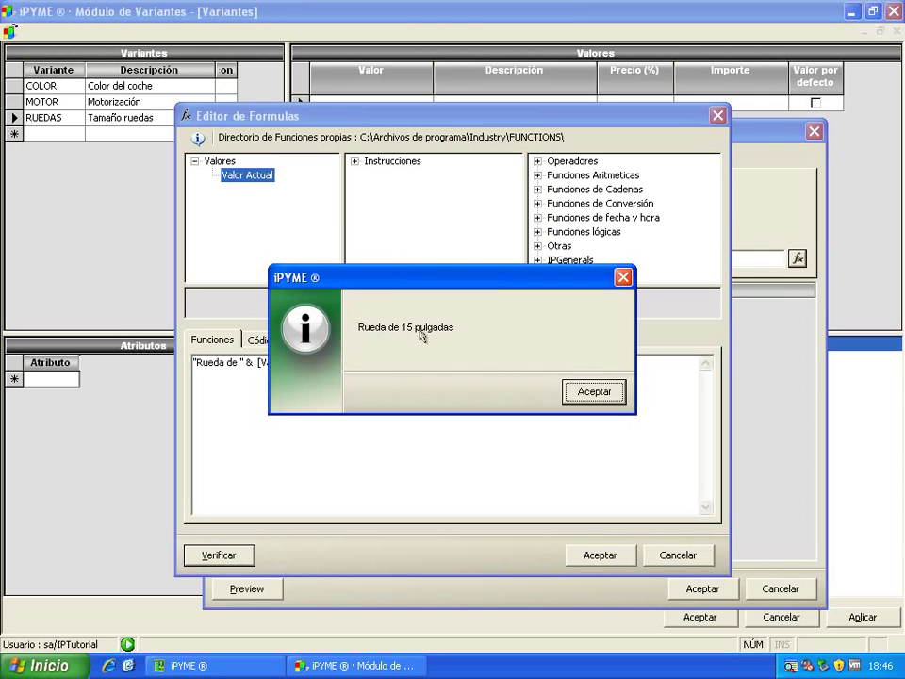
left_click(596, 393)
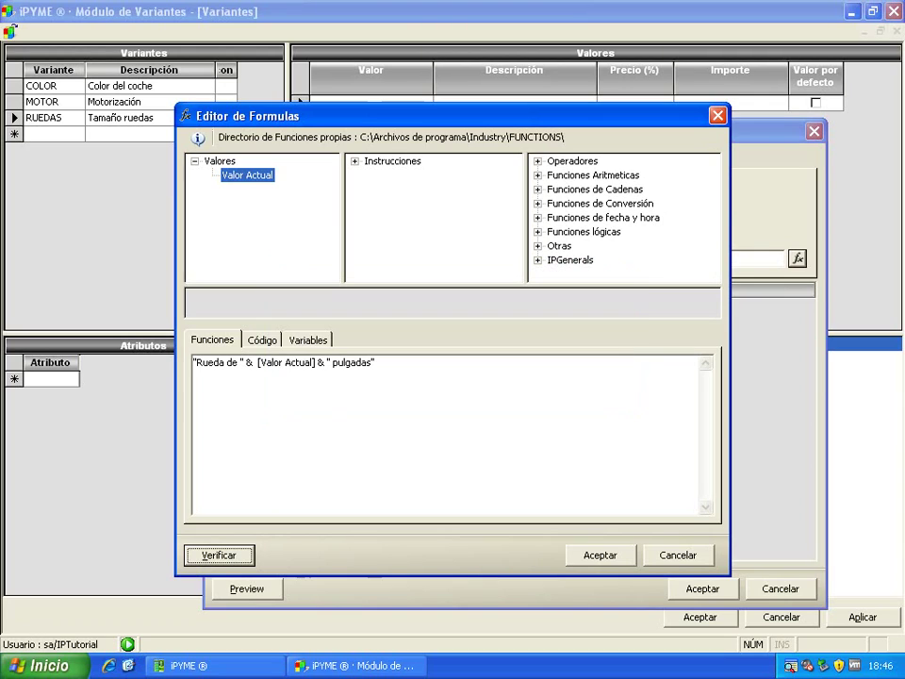
left_click(611, 557)
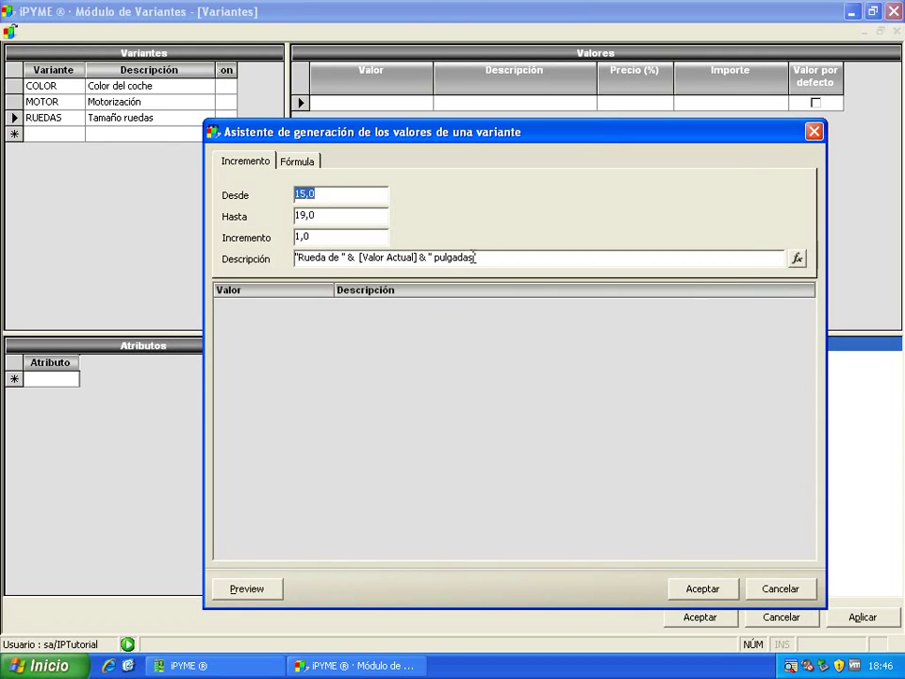
- Preview the values produced by the assistant and generate them in the RUEDAS variant
left_click(257, 590)
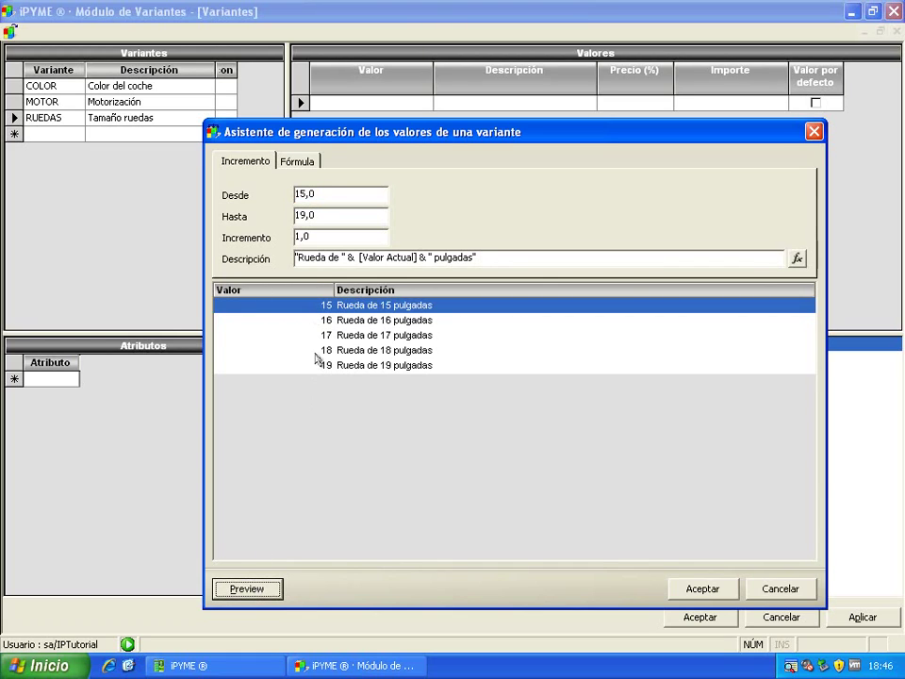
left_click(702, 589)
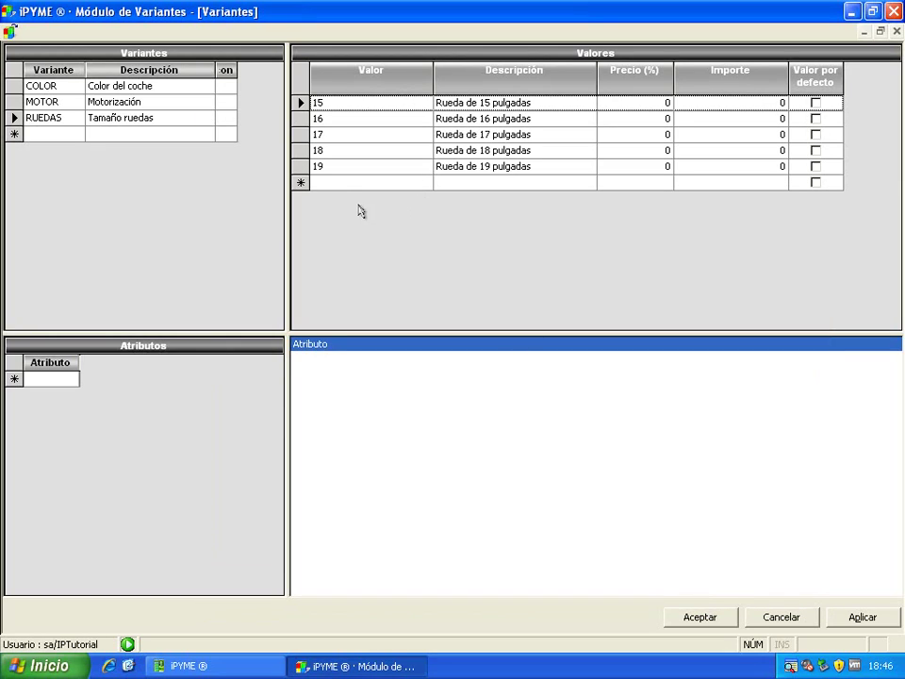
left_click(337, 183)
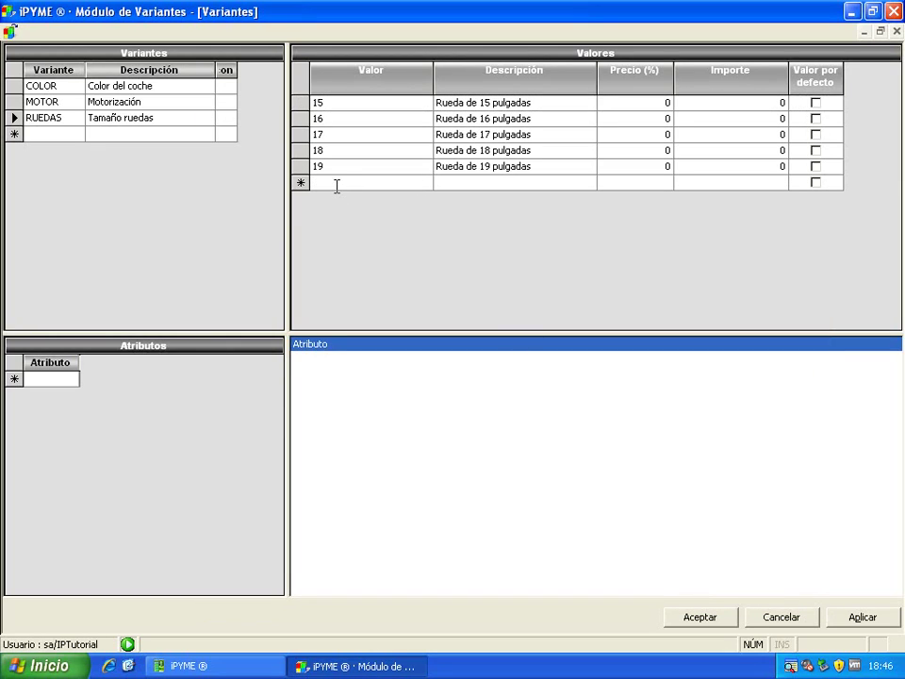
- Select the empty attribute row of RUEDAS and reveal the Descripción column of the attributes grid
left_click(46, 377)
left_click_drag(79, 362, 190, 377)
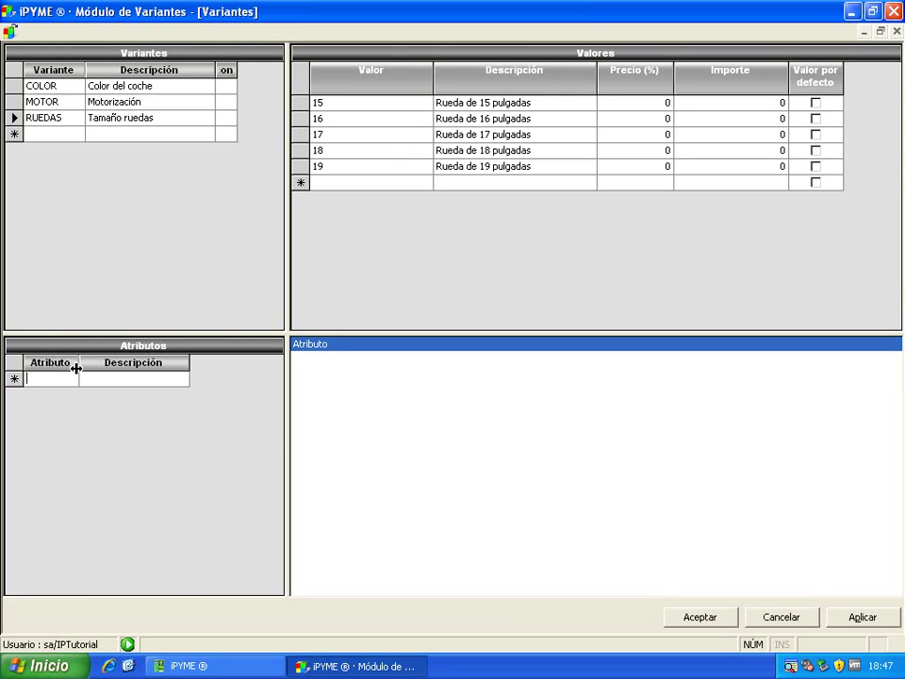
type("ALT")
key("BackSpace")
key("BackSpace")
key("BackSpace")
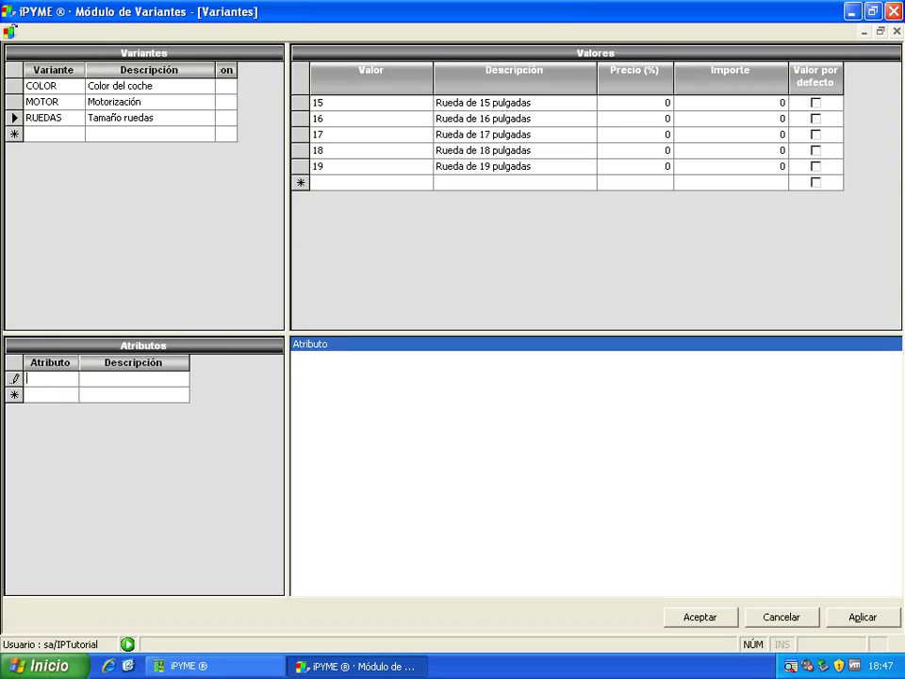
- Add the attributes BAJO and ALTO to the RUEDAS variant
type("BAJO")
key("Return")
type("ALTO")
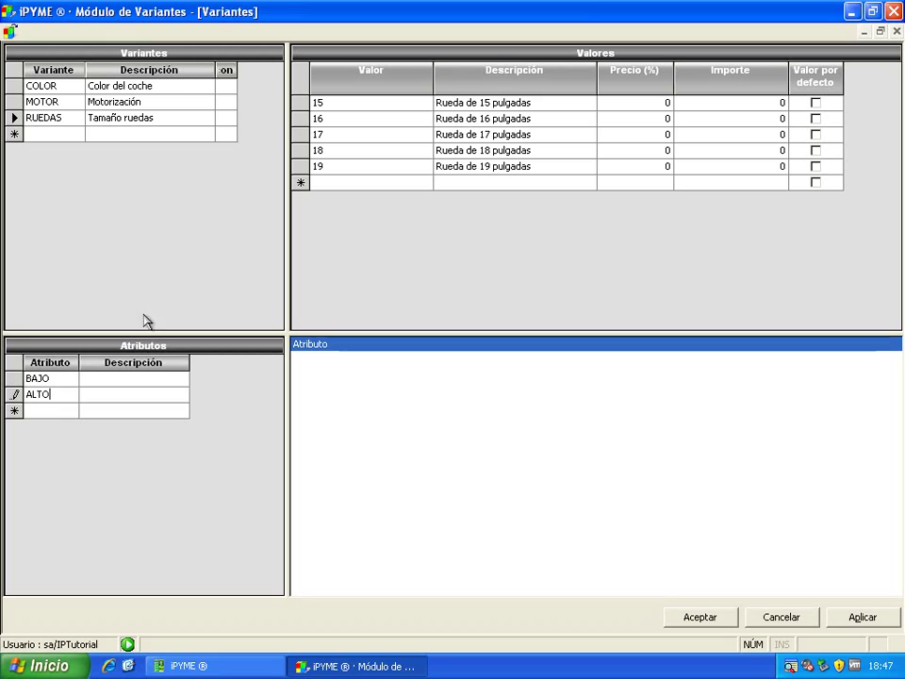
- Give the BAJO attribute the description "Coche de alta gama" and the ALTO attribute the description "Coche de baja gama"
left_click(136, 377)
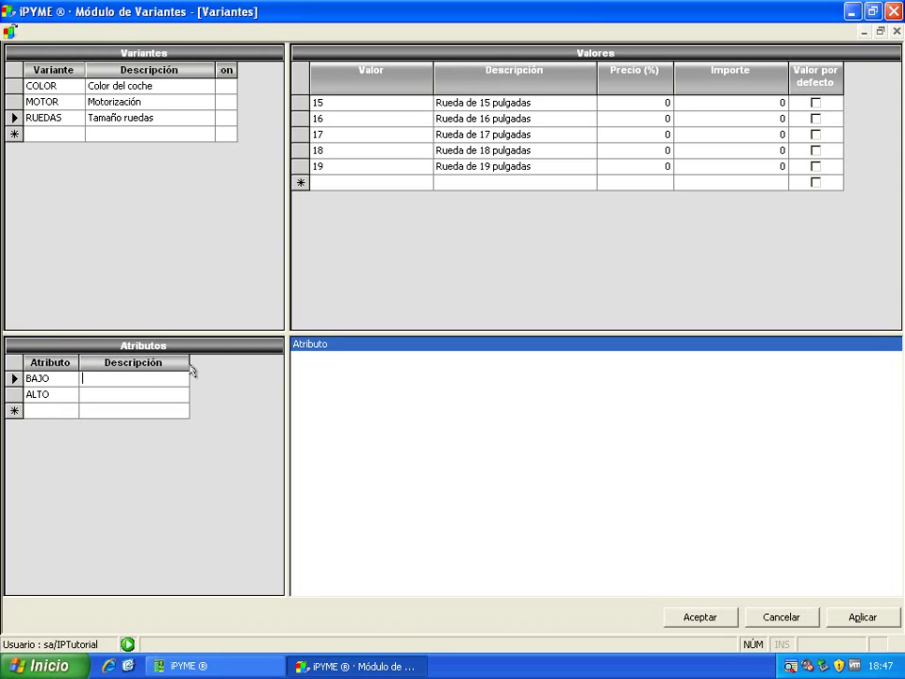
left_click_drag(191, 370, 248, 368)
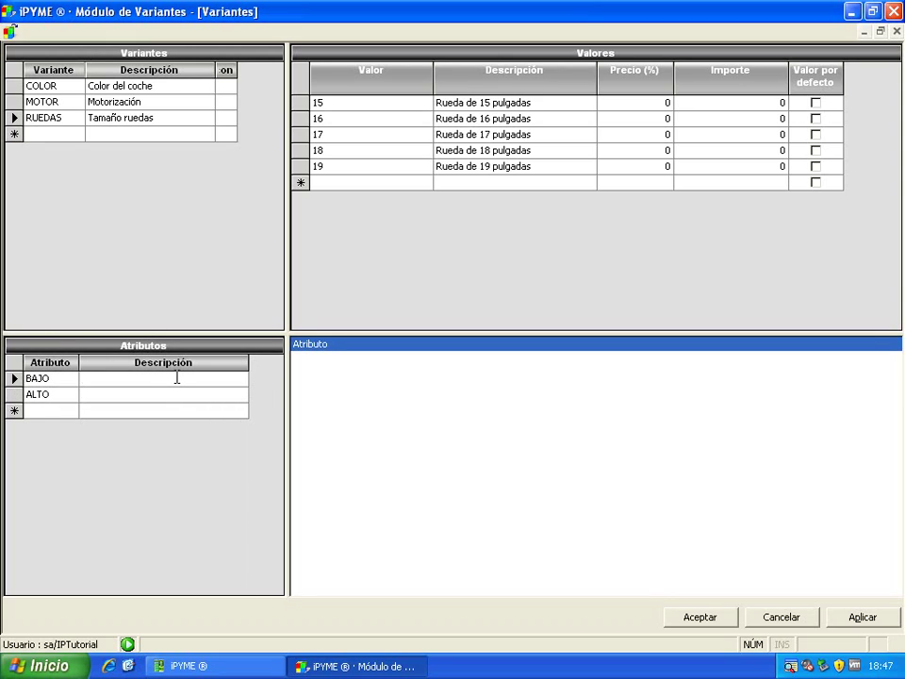
type("Coche de ga")
key("BackSpace")
key("BackSpace")
type("alta gama")
left_click(97, 392)
type("Coche")
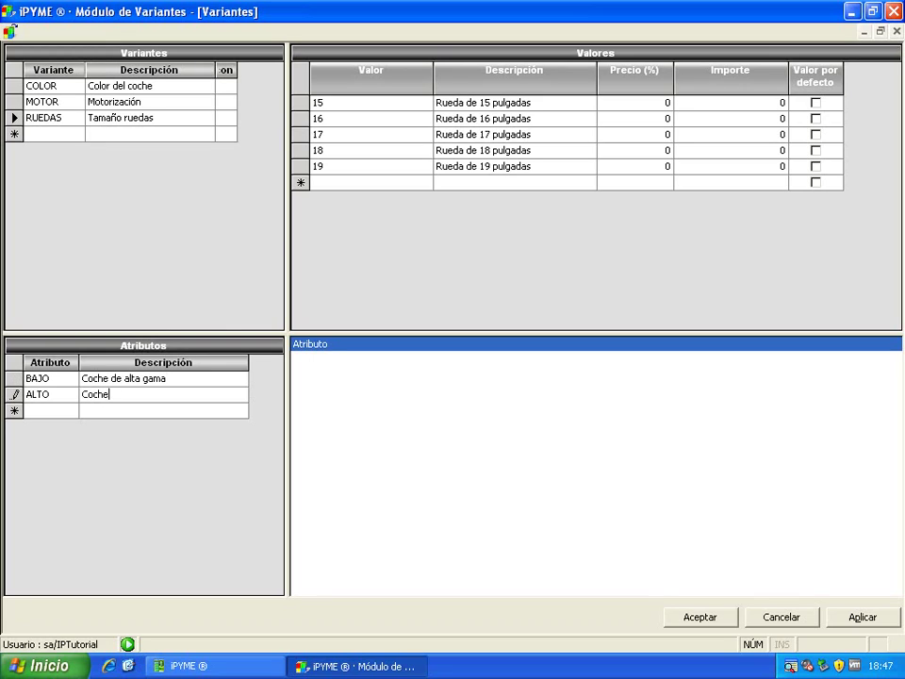
type(" de baja gama")
left_click(34, 408)
- Add BAJO and ALTO to the attribute tree and assign the wheel values 19 and 18 to ALTO
left_click_drag(38, 378, 332, 345)
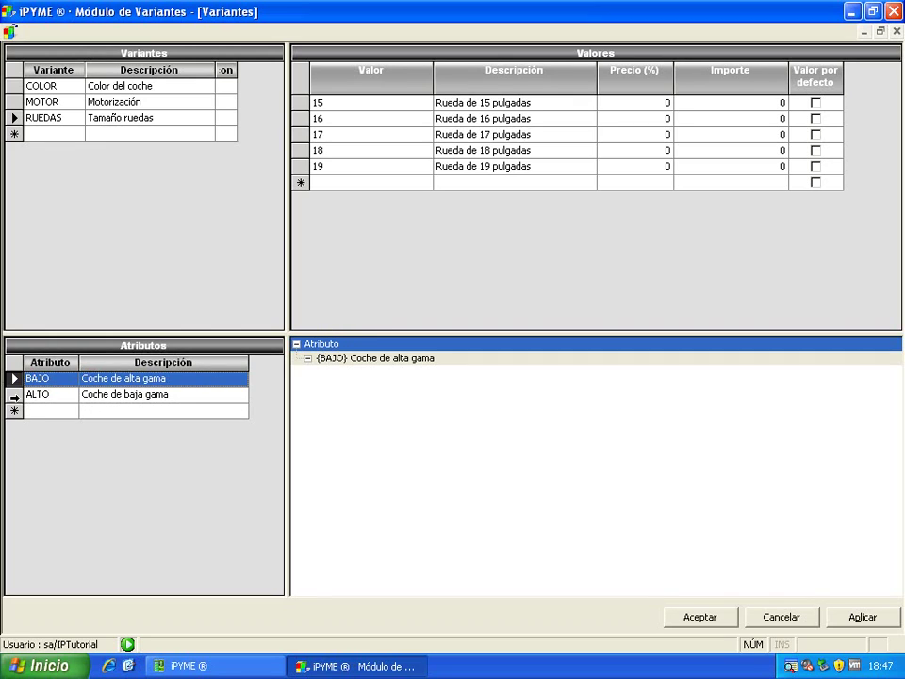
left_click_drag(15, 394, 320, 345)
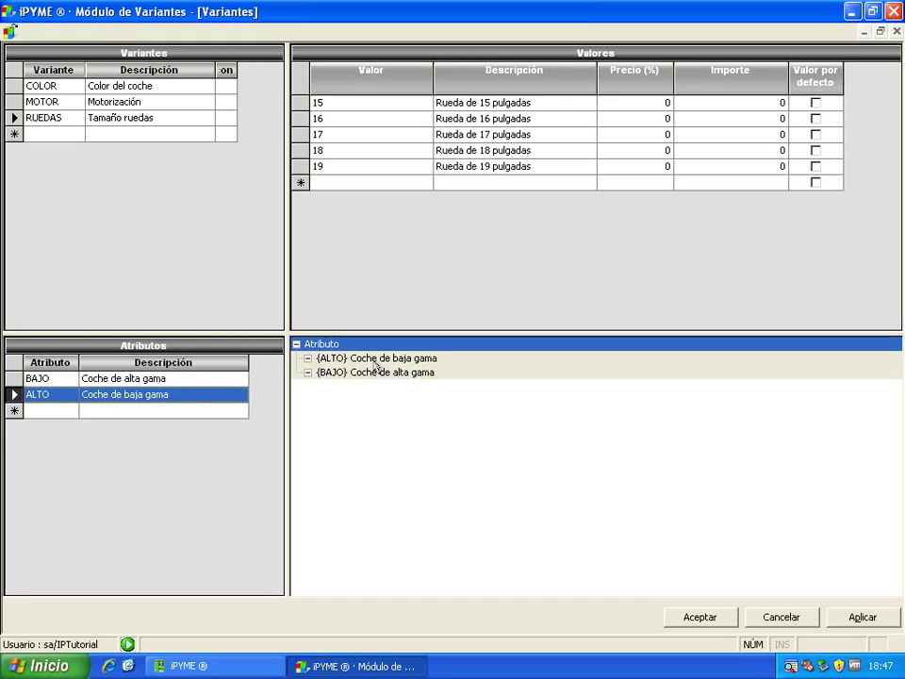
left_click(300, 166)
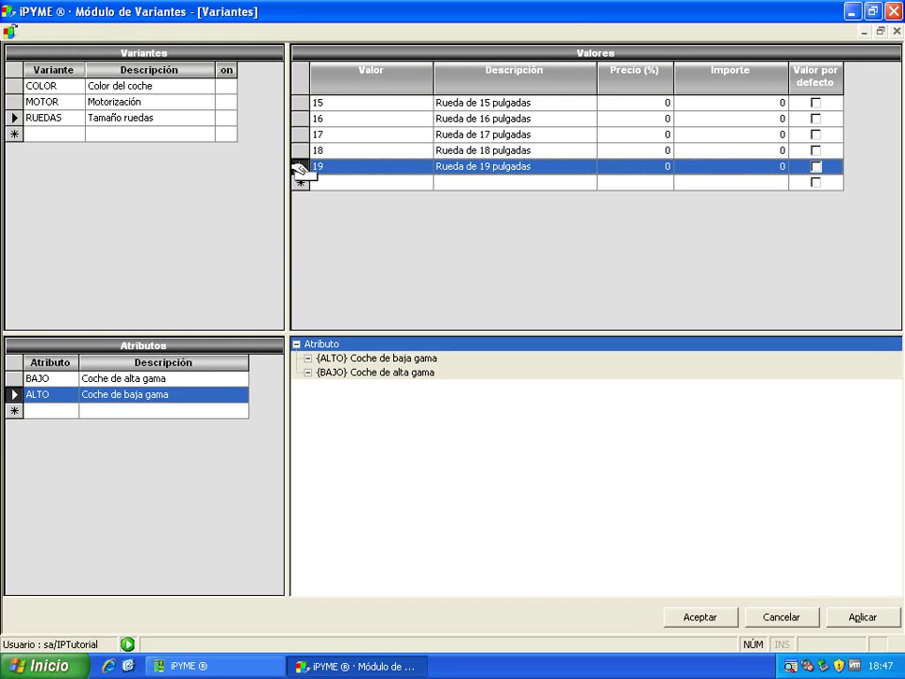
left_click_drag(300, 168, 345, 358)
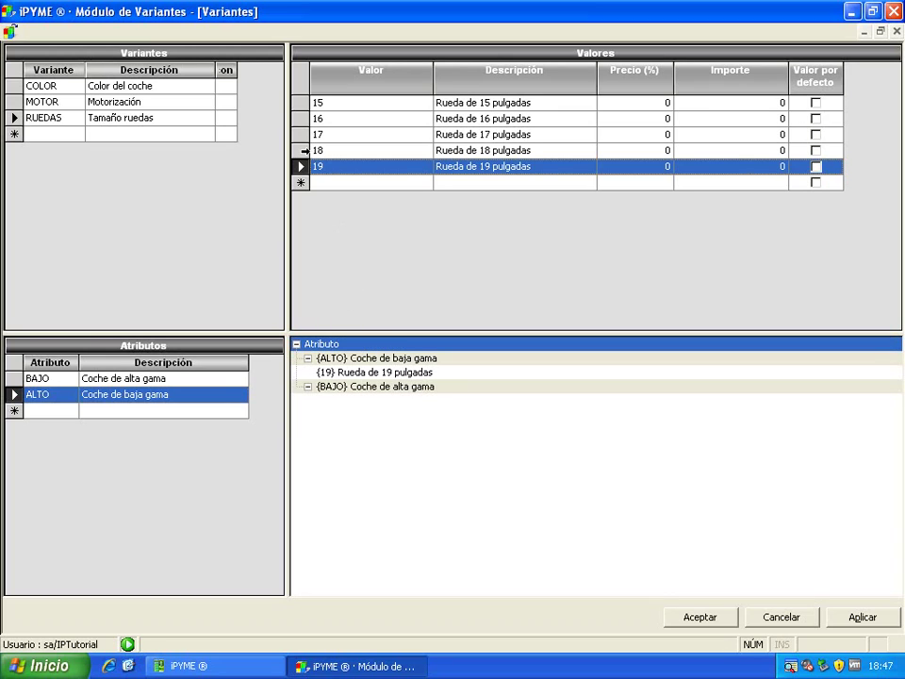
left_click_drag(303, 150, 368, 366)
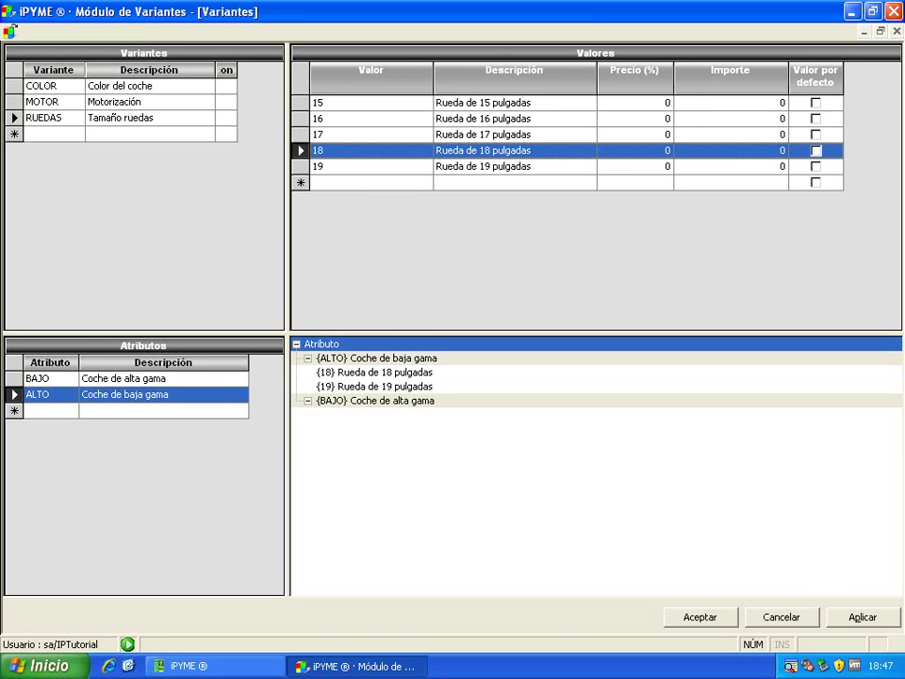
- Assign the wheel values 17, 16 and 15 to the BAJO attribute and accept the variant definitions
left_click_drag(300, 134, 375, 390)
left_click_drag(300, 118, 365, 398)
left_click_drag(294, 101, 337, 401)
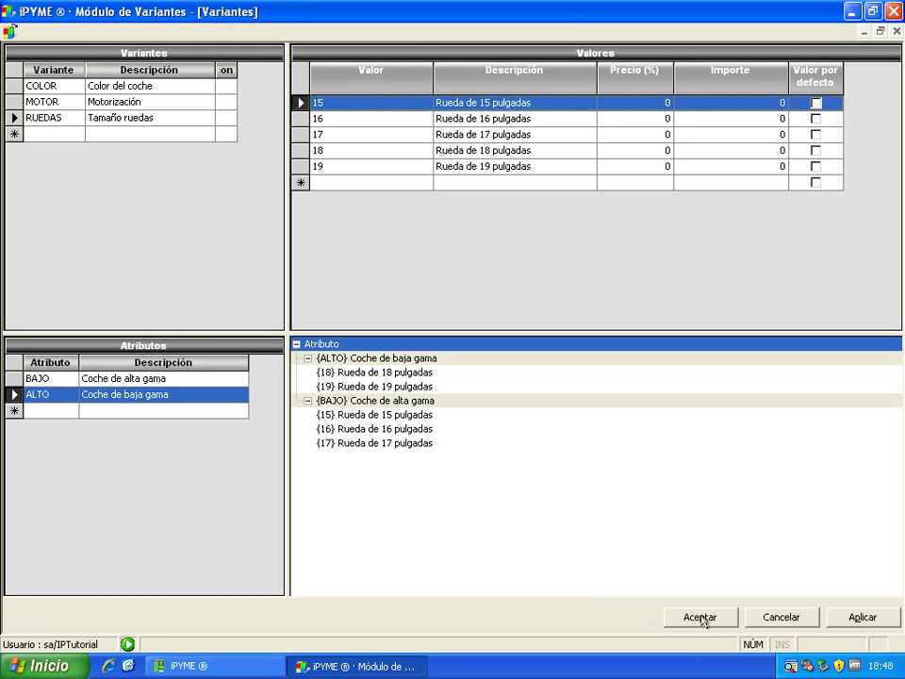
left_click(700, 618)
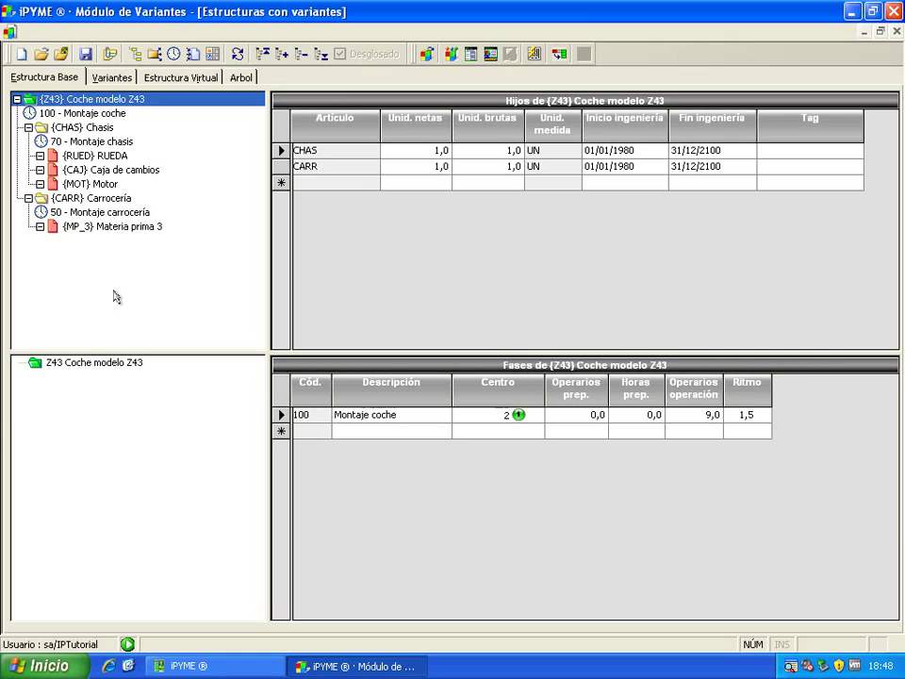
- Review the variants assigned to the Z43 structure and those of its CARR Carrocería component
left_click(426, 54)
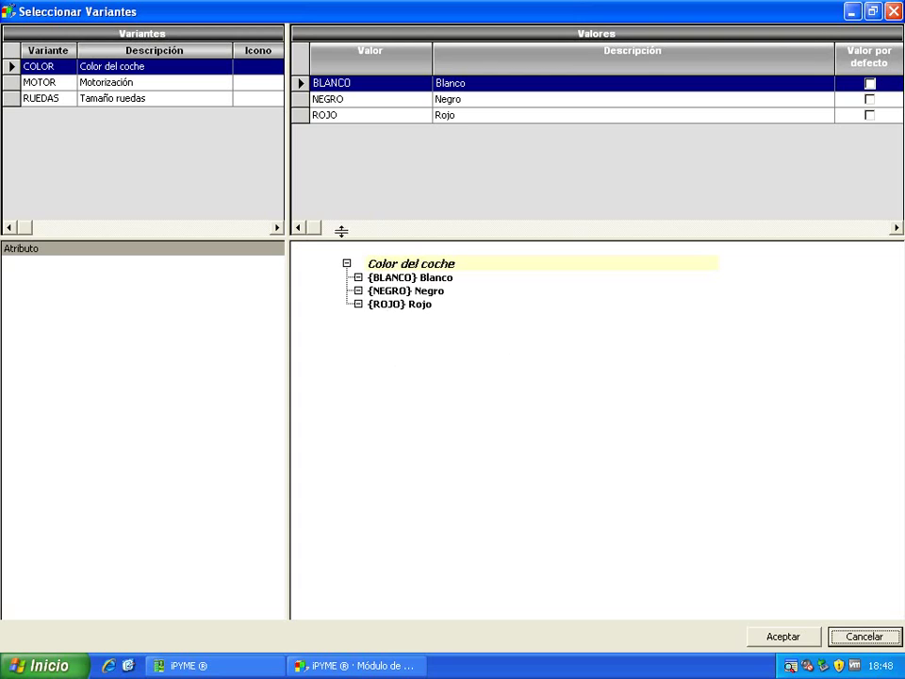
left_click(861, 639)
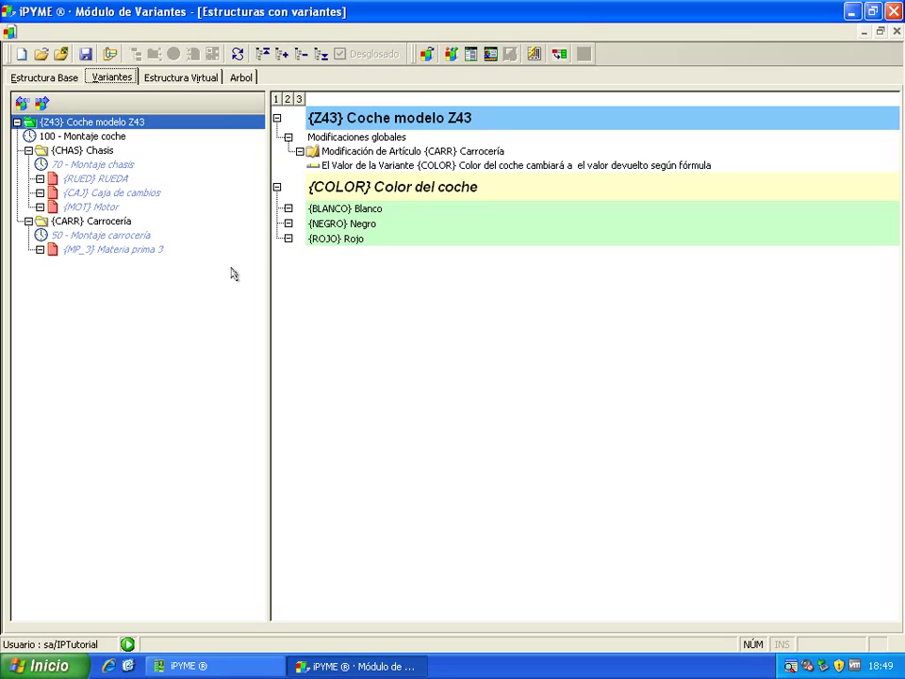
left_click(73, 222)
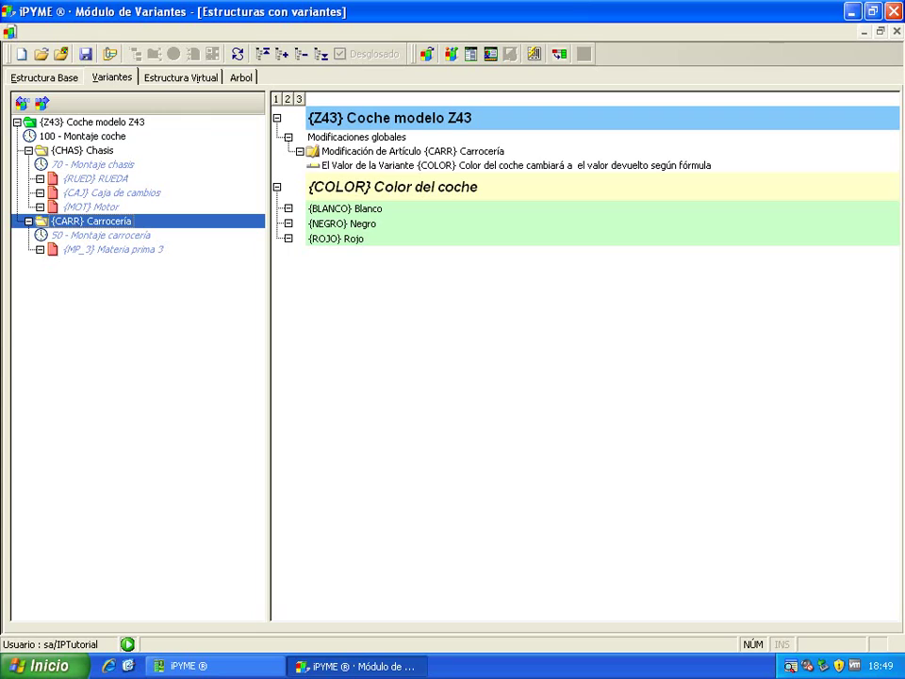
left_click(41, 103)
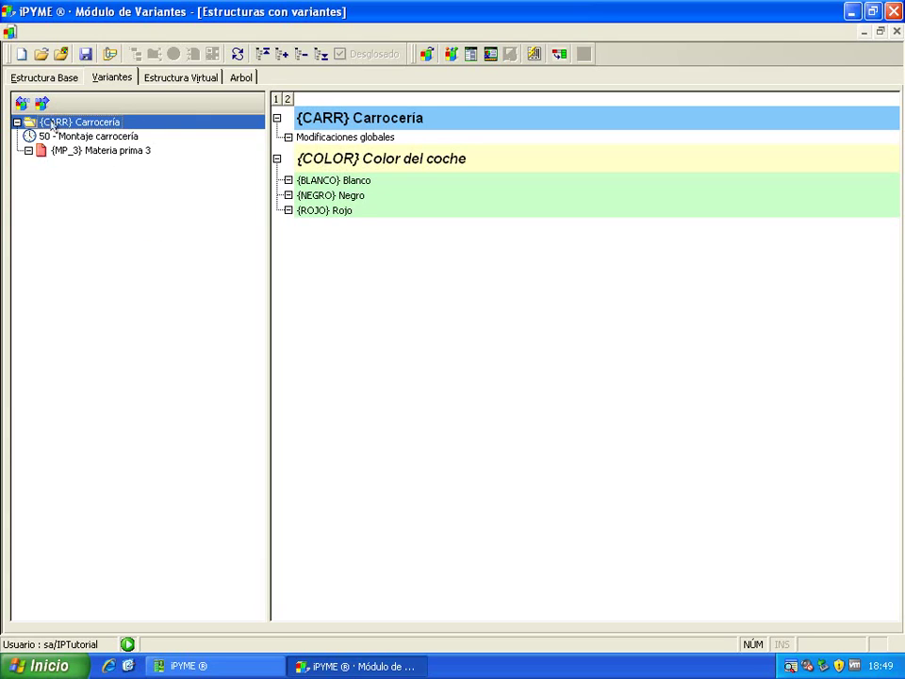
left_click(22, 103)
left_click(97, 221)
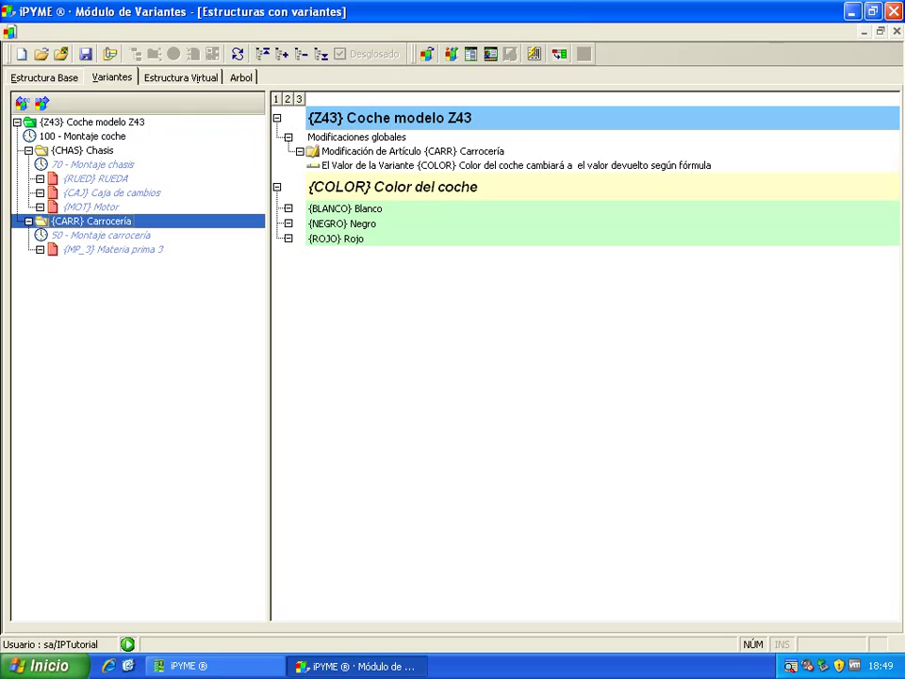
left_click(42, 122)
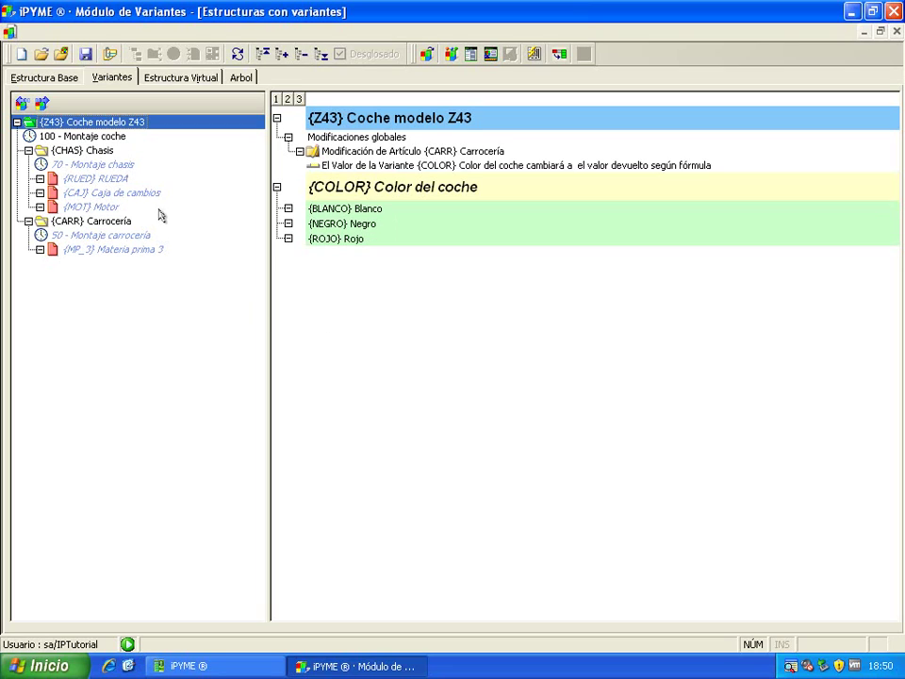
- Go to the RUED component inside CHAS Chasis and add the whole RUEDAS variant to its variant selection
double_click(68, 151)
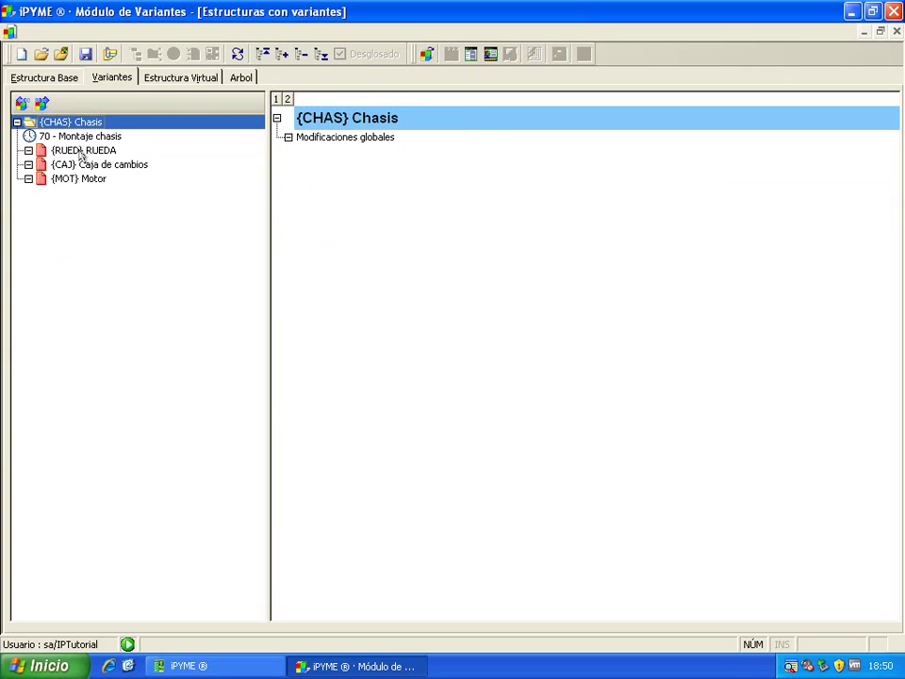
left_click(81, 153)
left_click(43, 104)
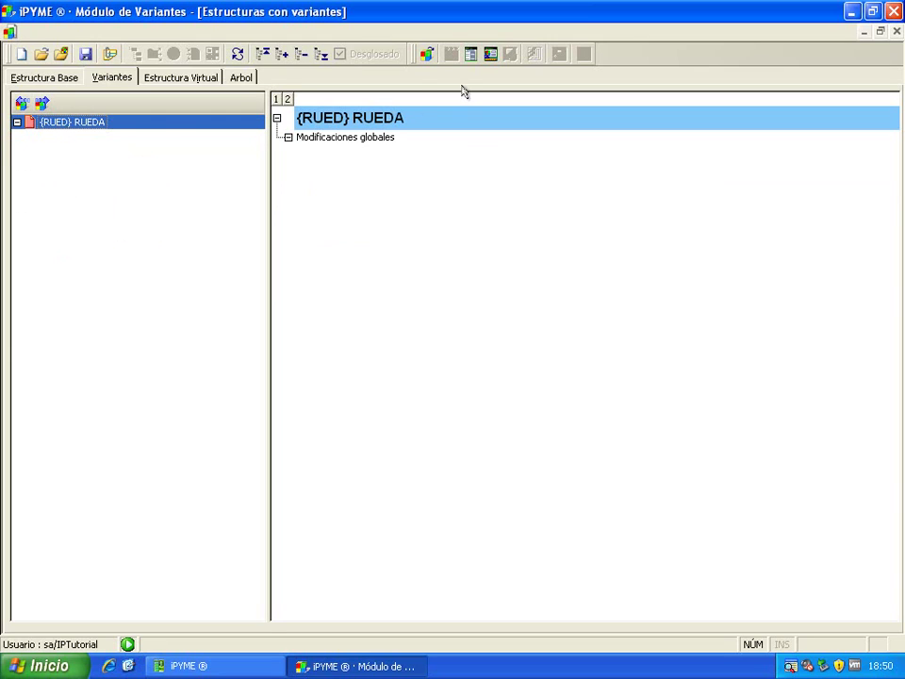
left_click(427, 54)
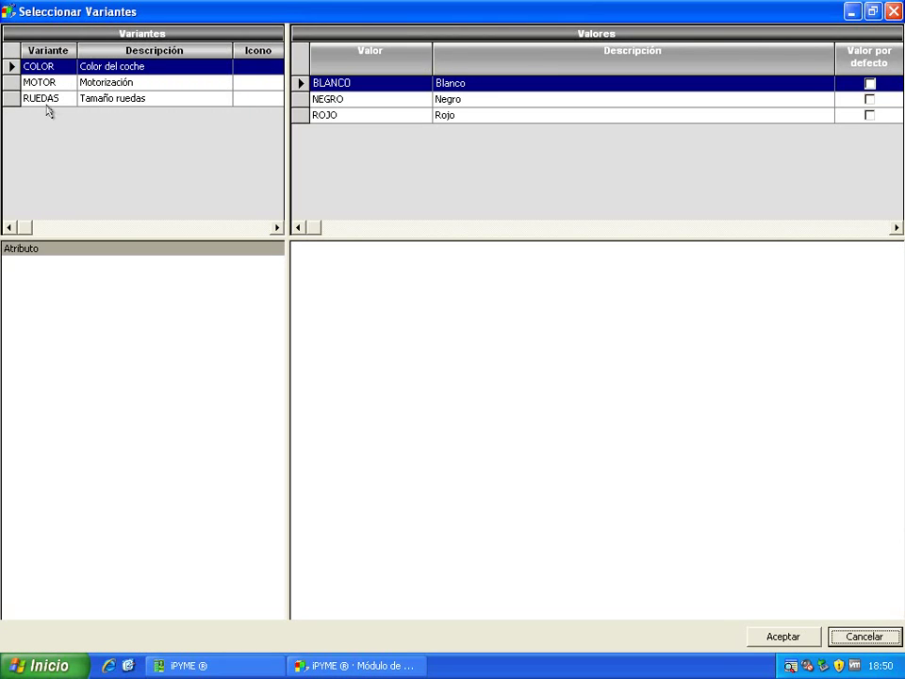
left_click(12, 96)
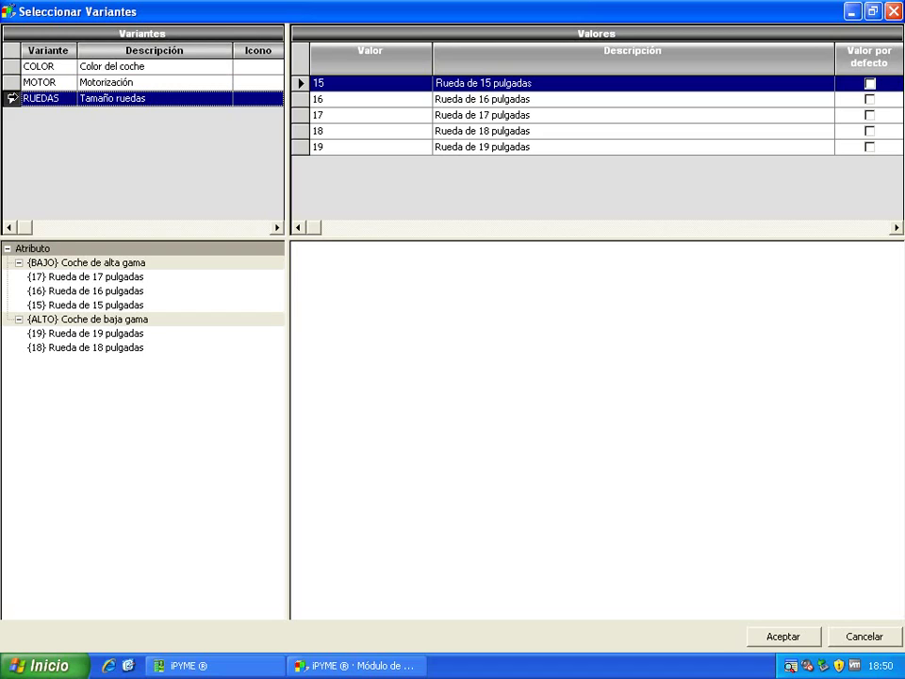
left_click_drag(13, 96, 378, 311)
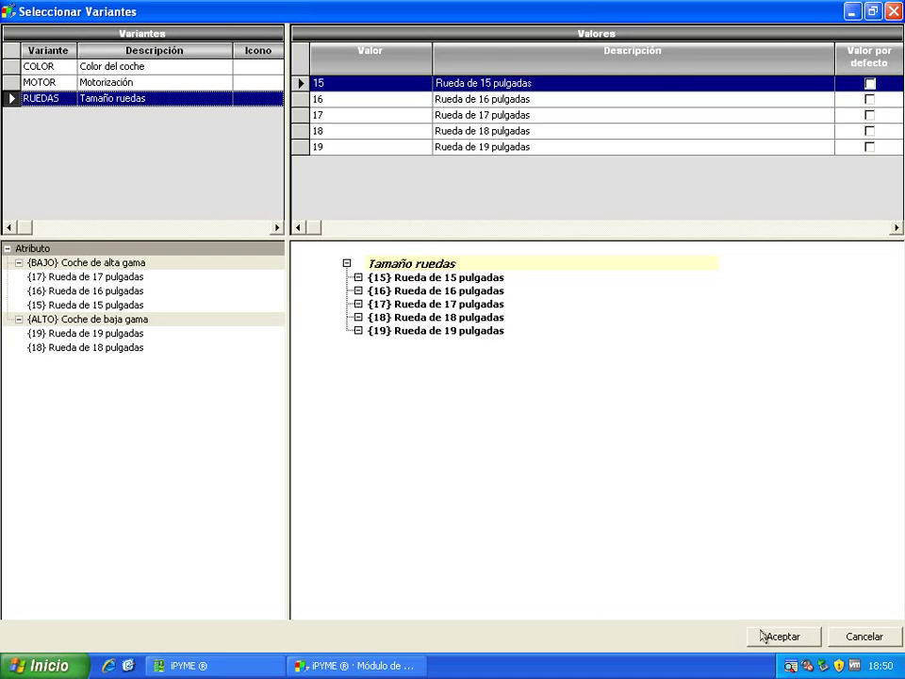
- Replace the RUEDAS selection of RUED with the values grouped under the BAJO and ALTO attributes, and accept it
left_click(416, 264)
left_click_drag(416, 264, 400, 299)
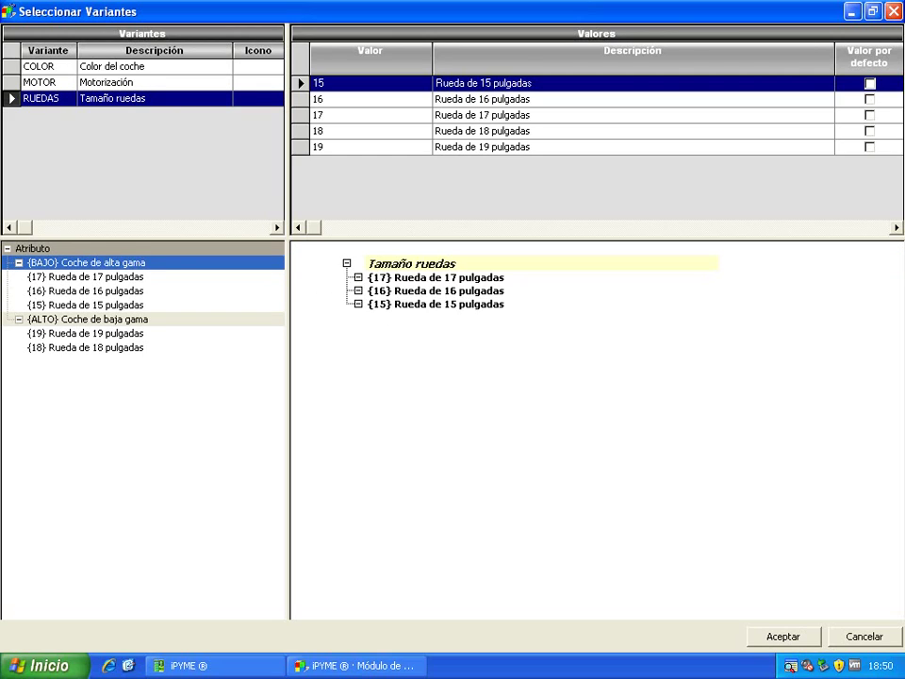
left_click_drag(73, 324, 406, 302)
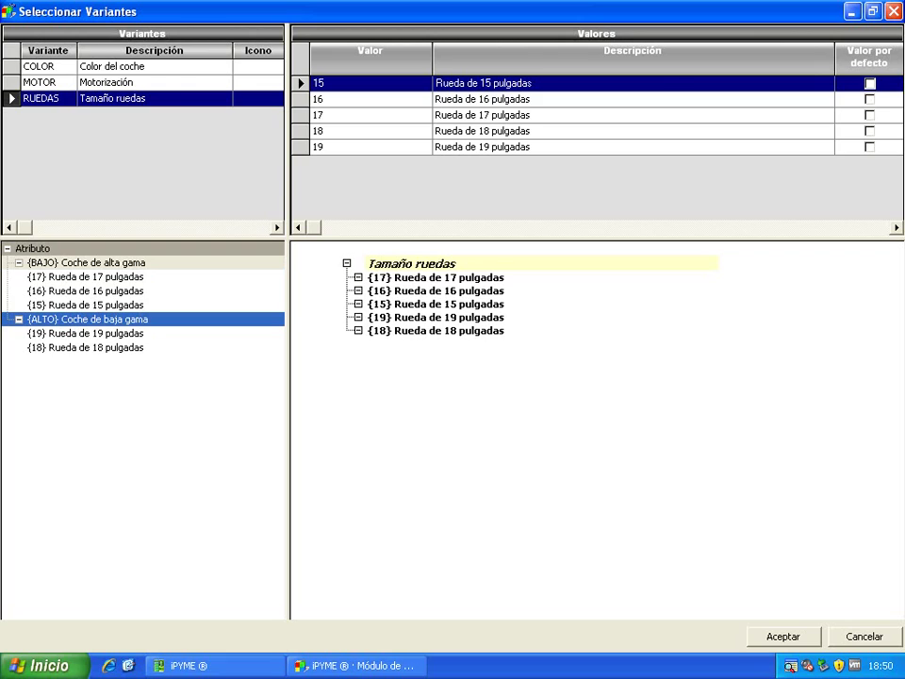
left_click(782, 637)
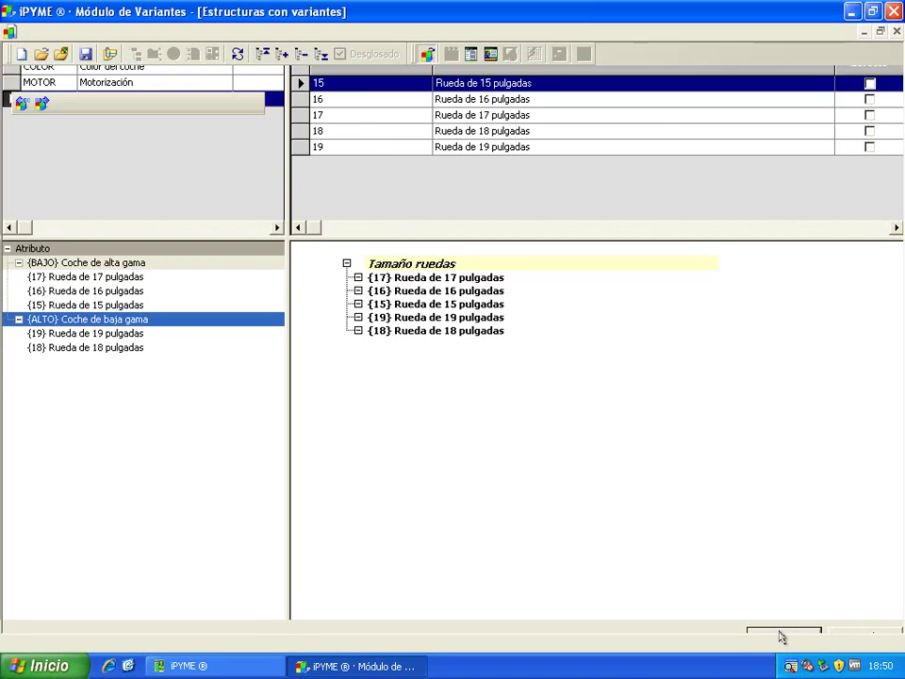
left_click(357, 182)
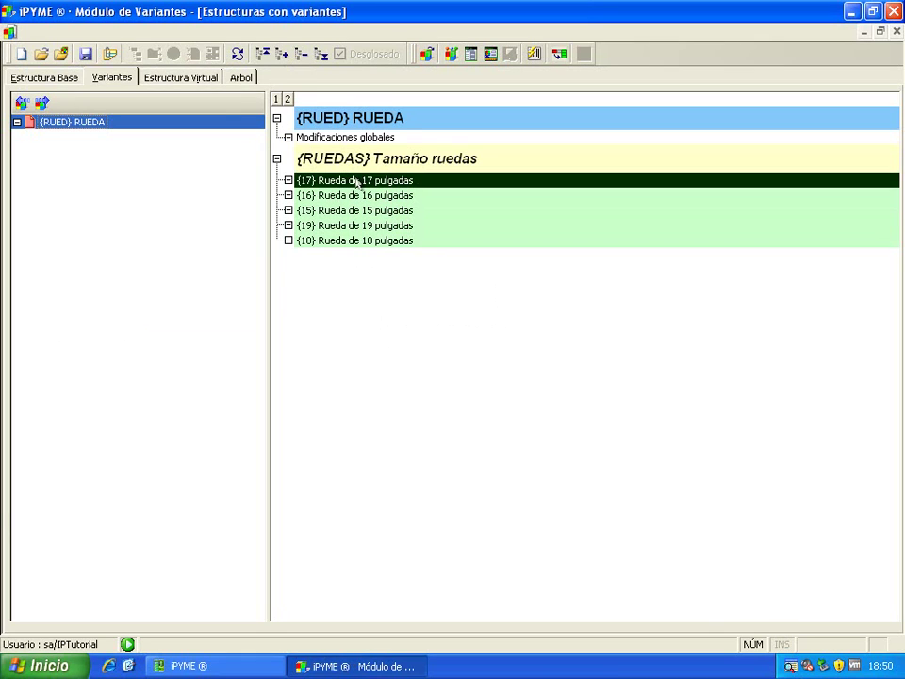
- Return to the parent CHAS Chasis and assign the RUEDAS variant with all its values to it
left_click(22, 101)
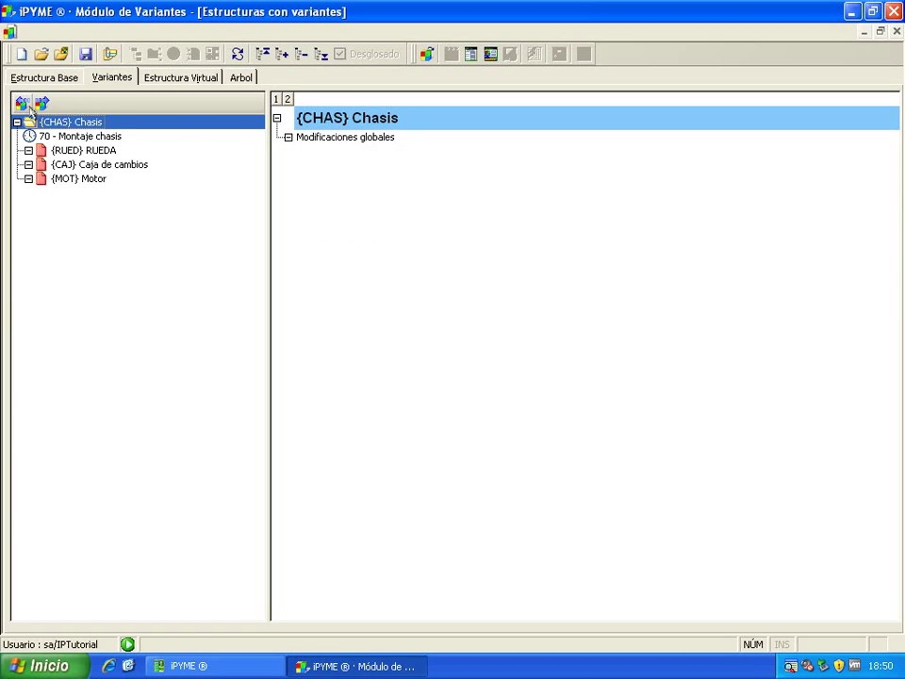
left_click(427, 55)
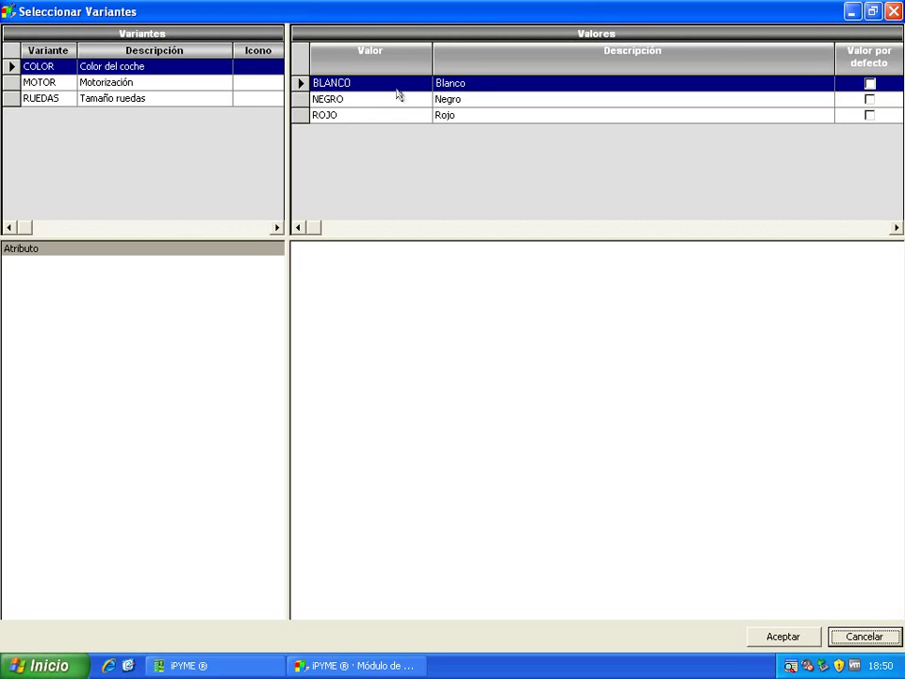
left_click(10, 98)
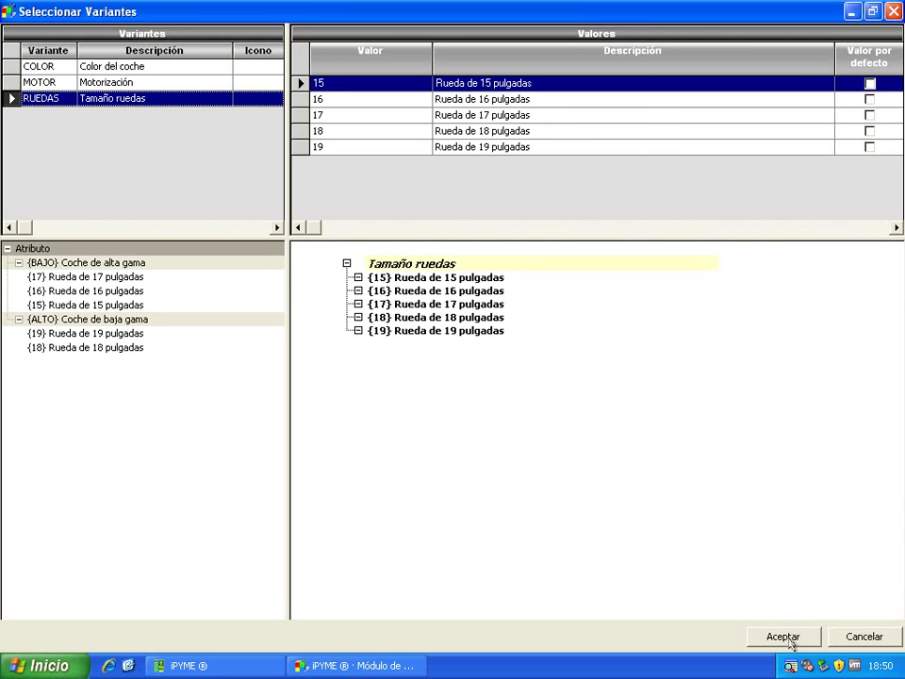
left_click(794, 640)
- Return to the Z43 Coche modelo Z43 structure and assign the RUEDAS variant with all its values to it
left_click(41, 102)
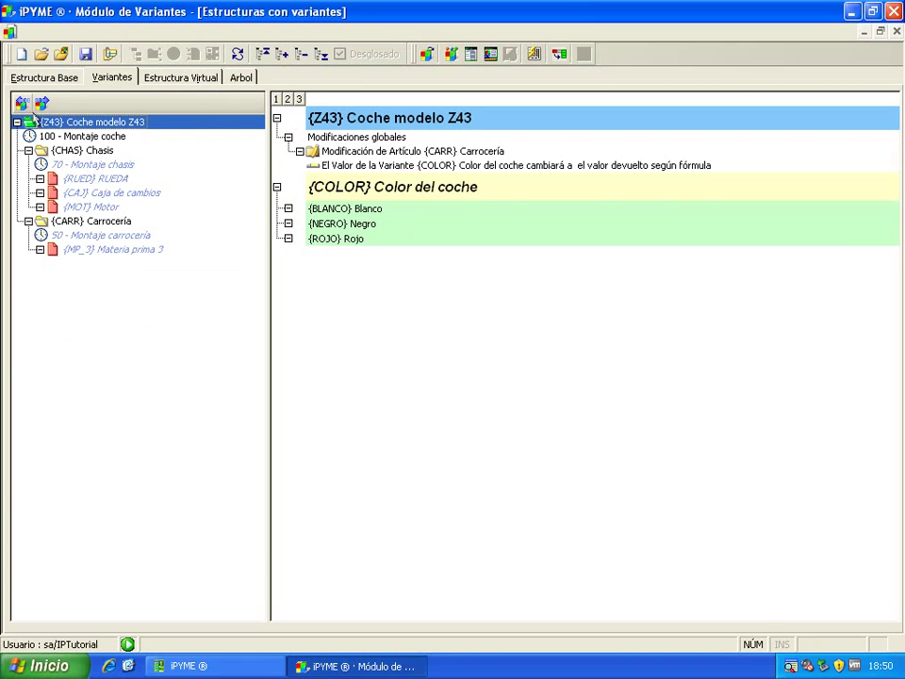
left_click(427, 55)
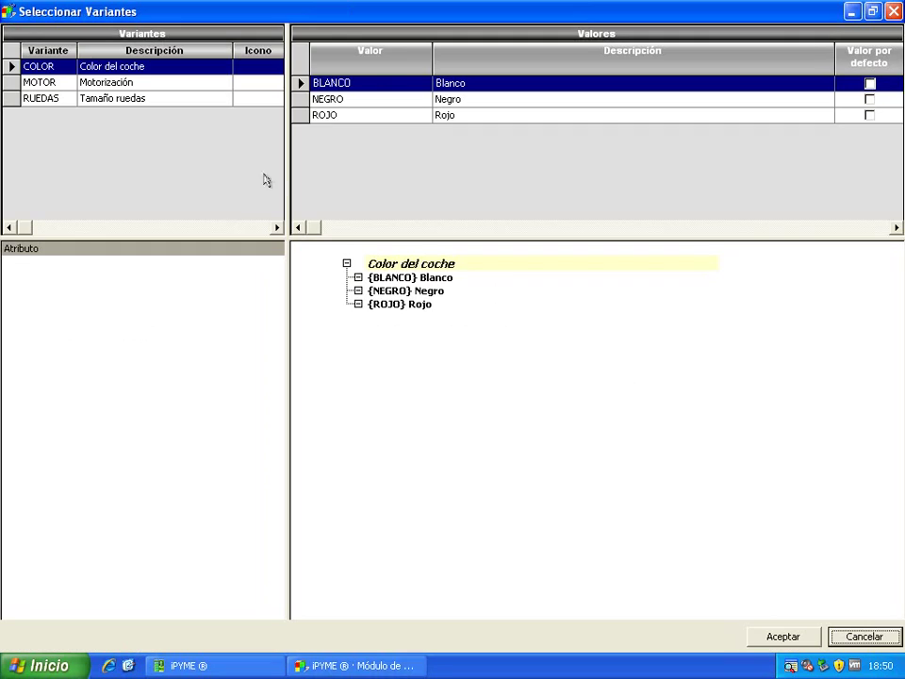
left_click(10, 98)
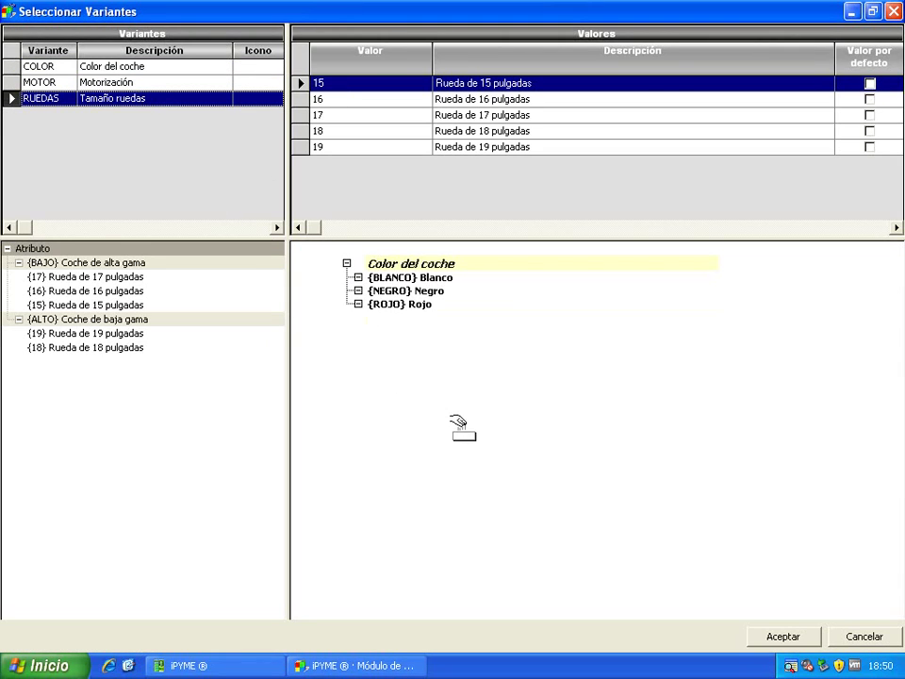
left_click(783, 636)
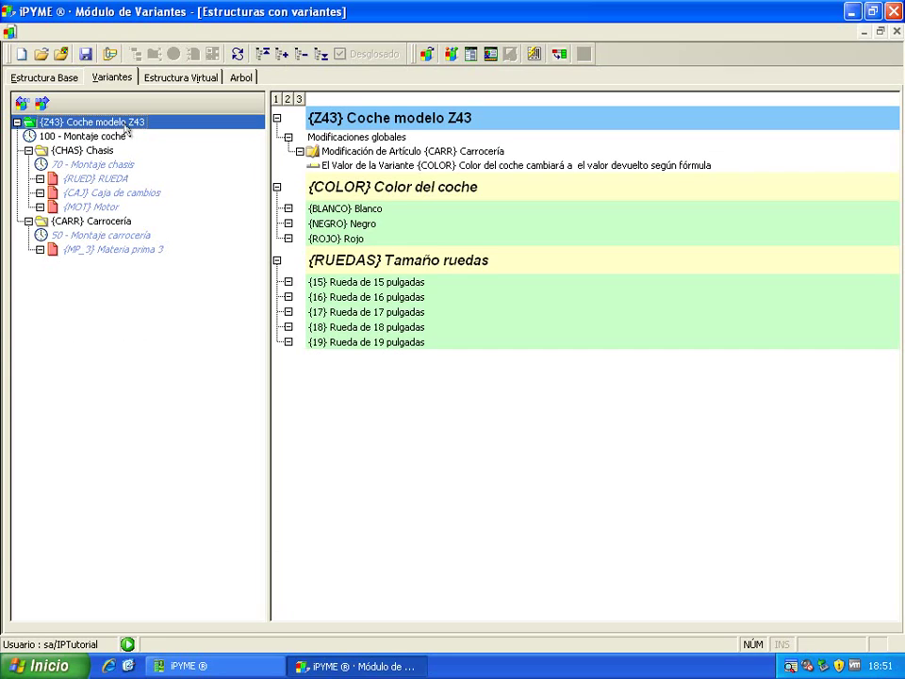
- Assign the MOTOR variant with its values 1500, 2000 and 3000 to the Z43 structure
left_click(370, 313)
left_click(427, 53)
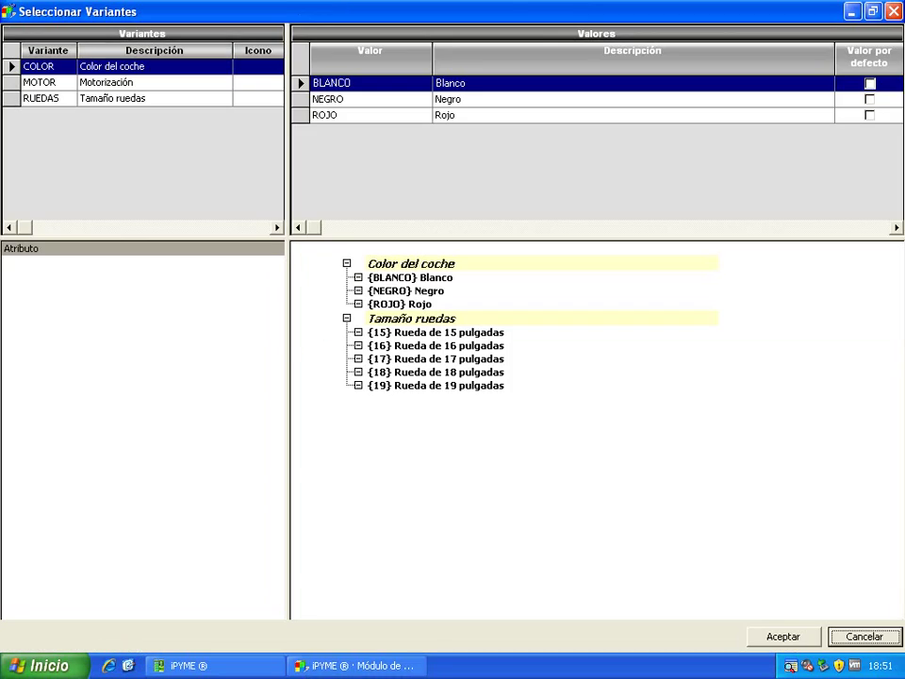
left_click(38, 86)
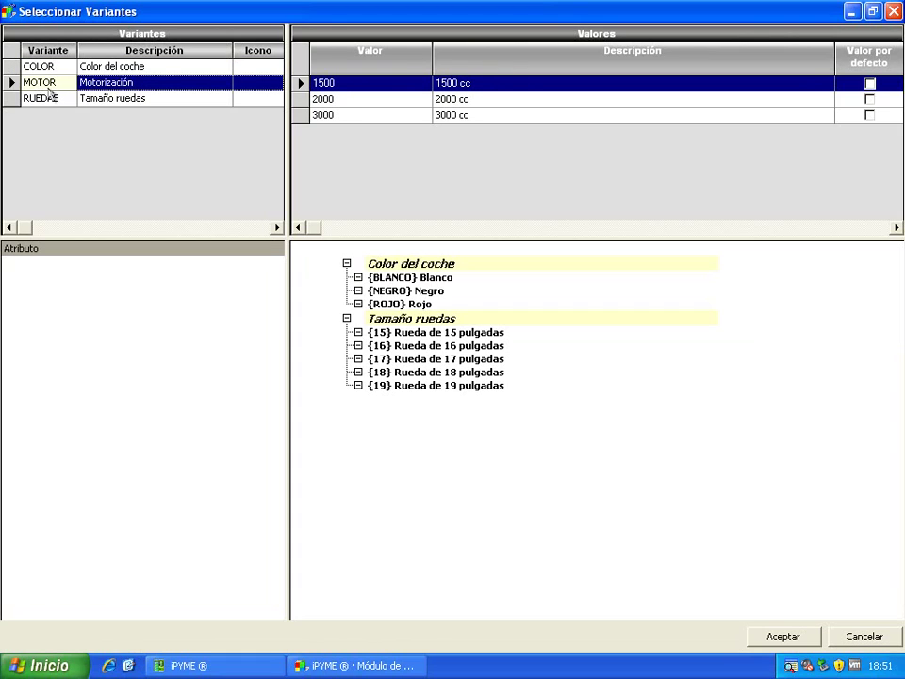
left_click_drag(20, 84, 462, 484)
left_click(791, 638)
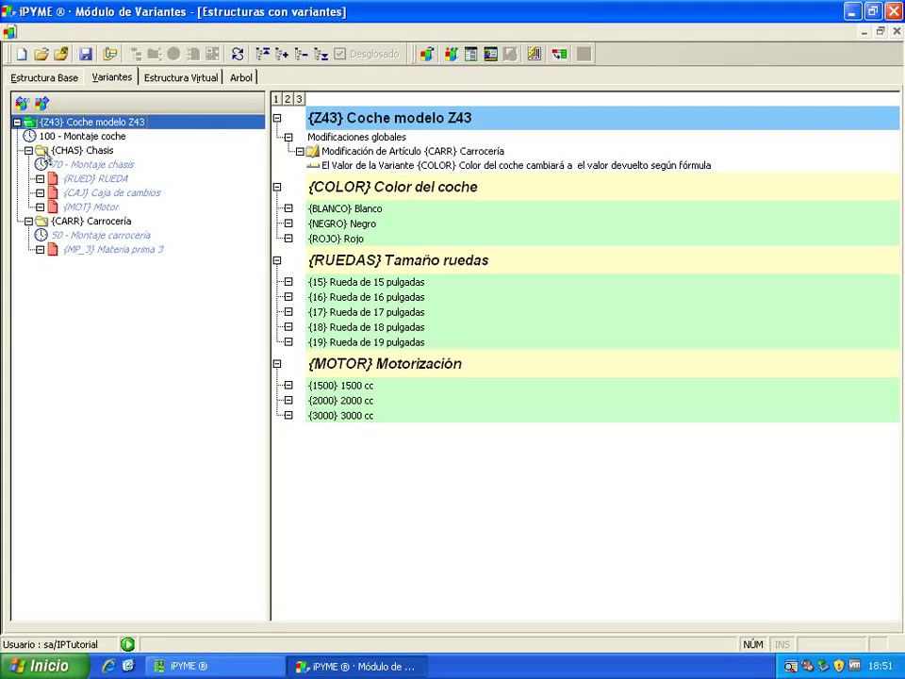
- Enter the CHAS Chasis component and assign the MOTOR variant with its values 1500, 2000 and 3000 to it
left_click(69, 154)
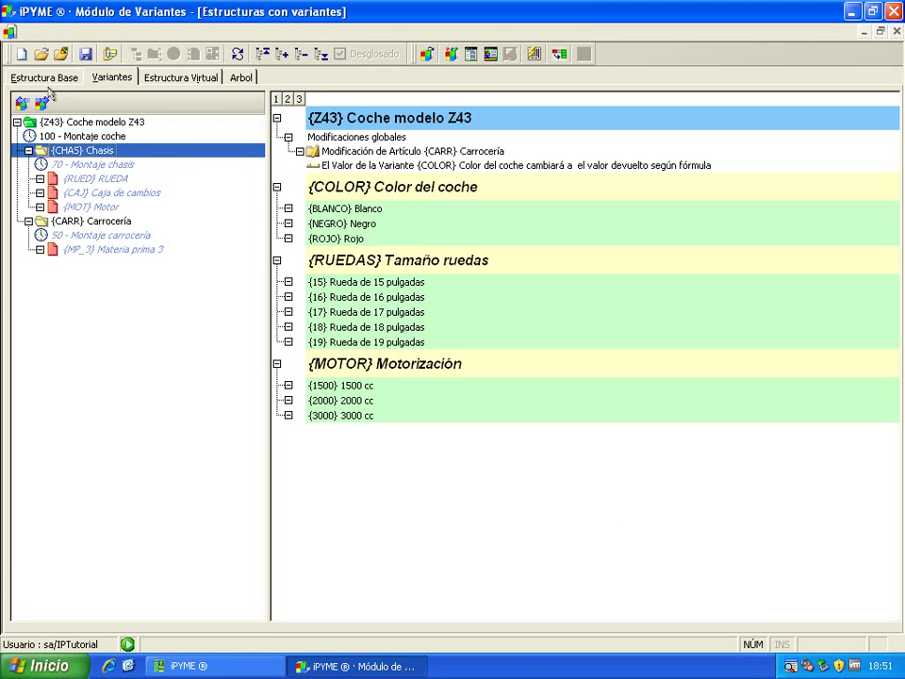
left_click(42, 102)
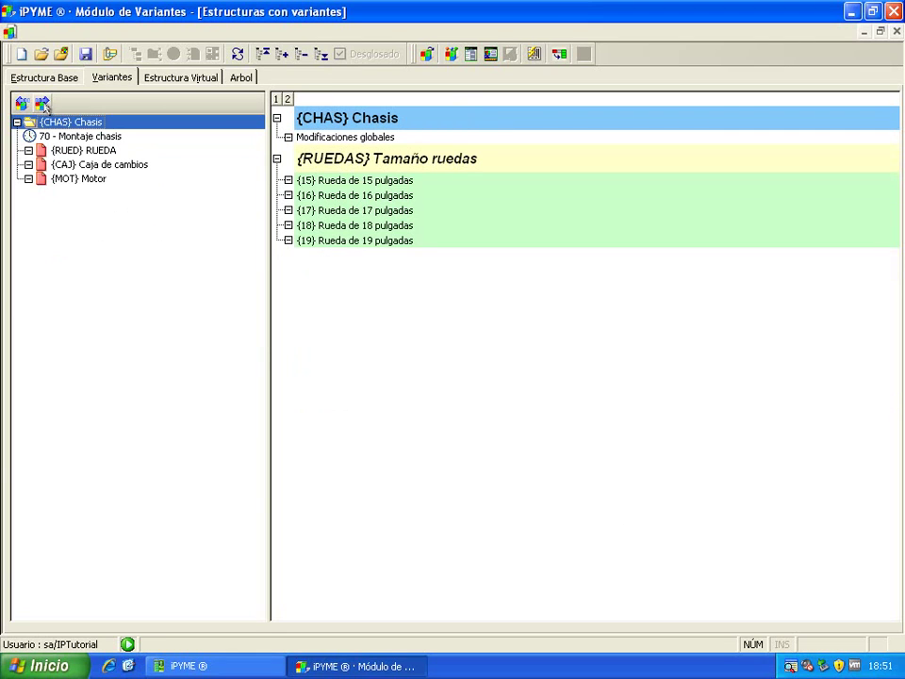
left_click(427, 55)
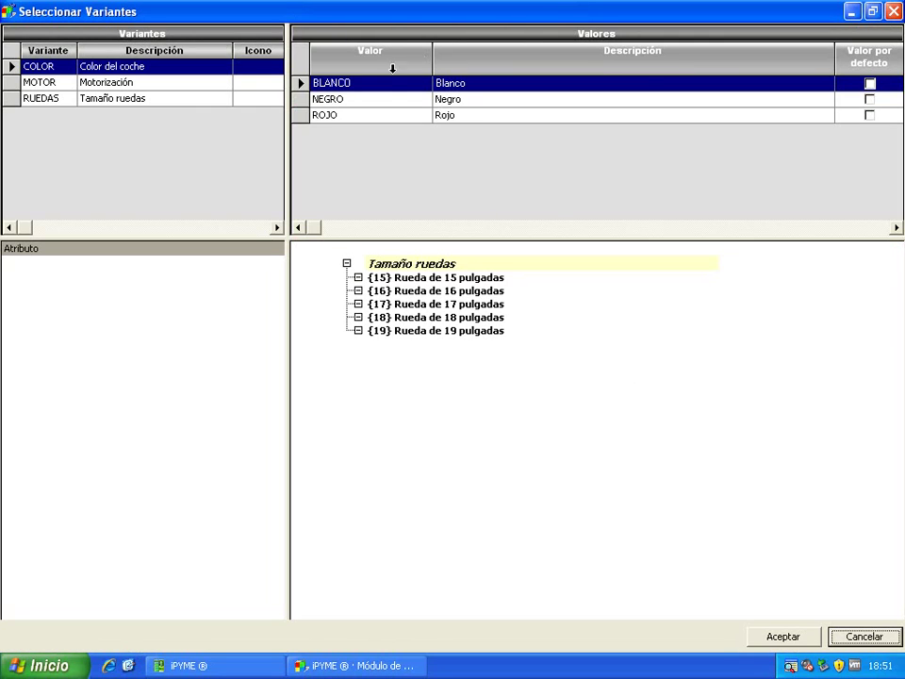
left_click_drag(47, 82, 490, 443)
left_click(801, 639)
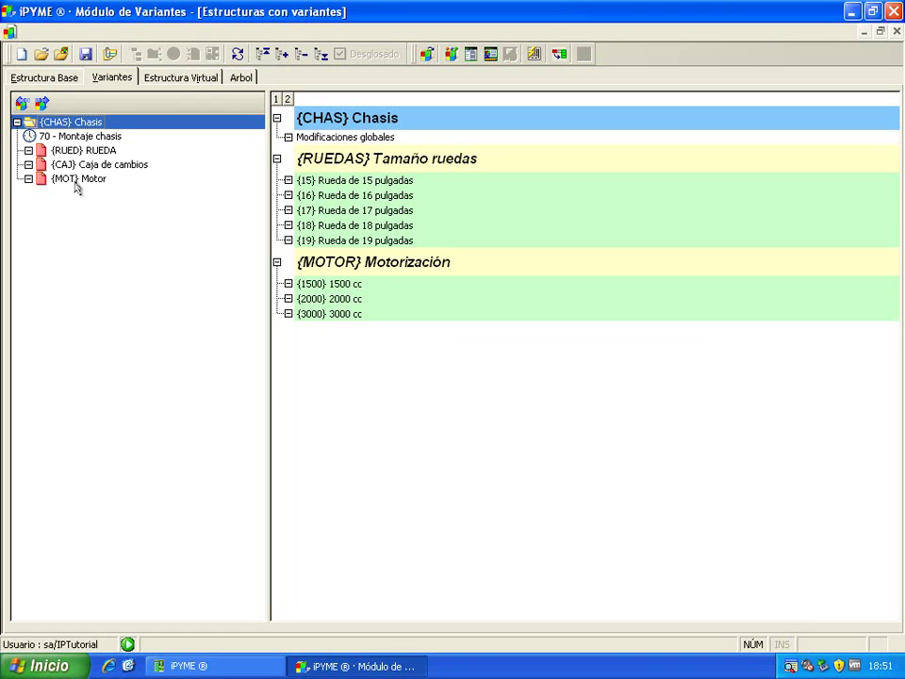
- Enter the MOT Motor component of the chassis and assign the MOTOR variant with all its values to it
left_click(75, 179)
left_click(41, 102)
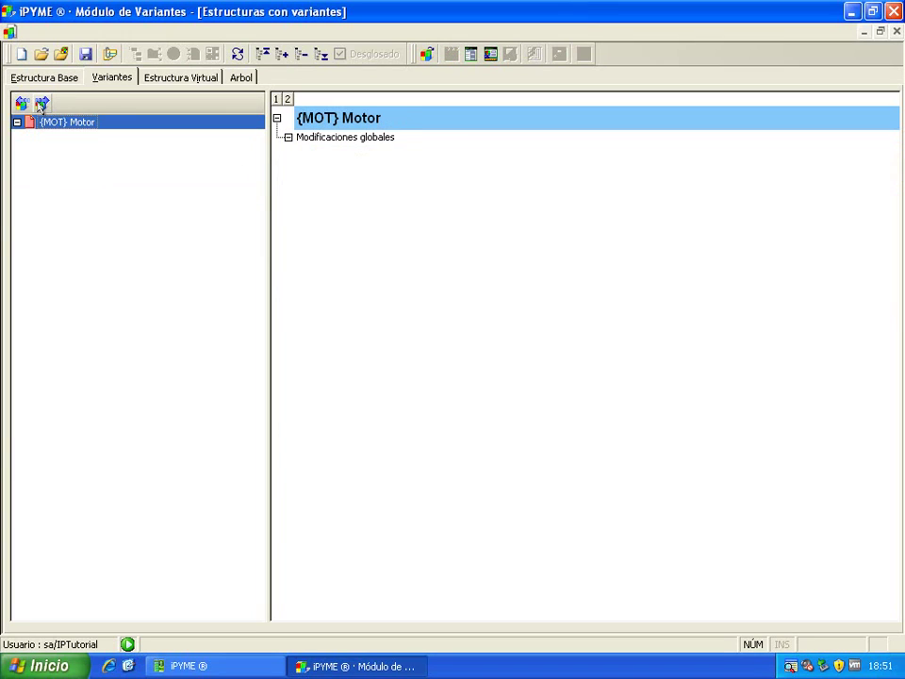
left_click(302, 139)
left_click(427, 53)
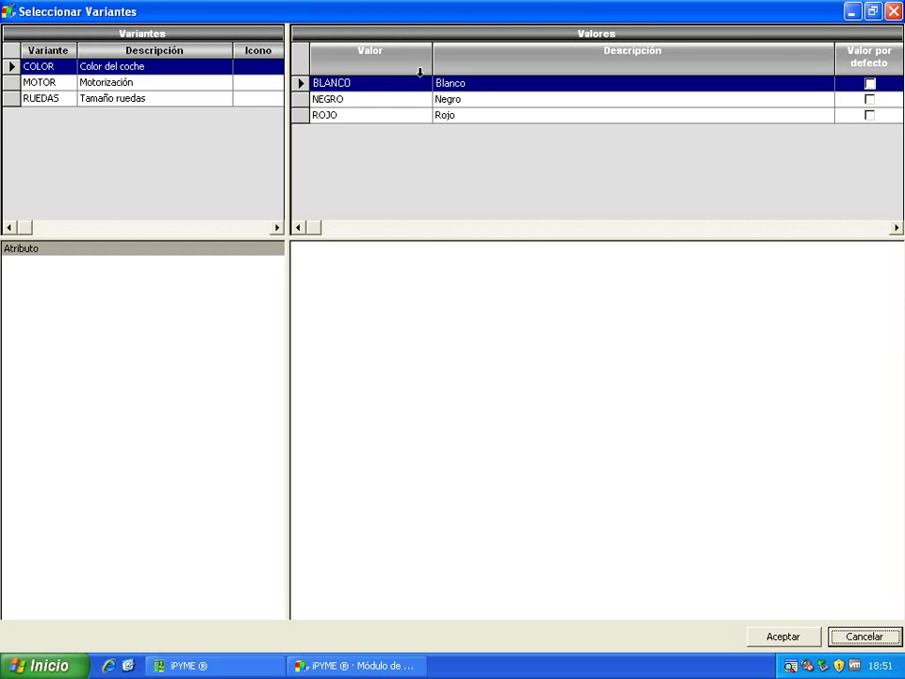
left_click_drag(13, 82, 396, 264)
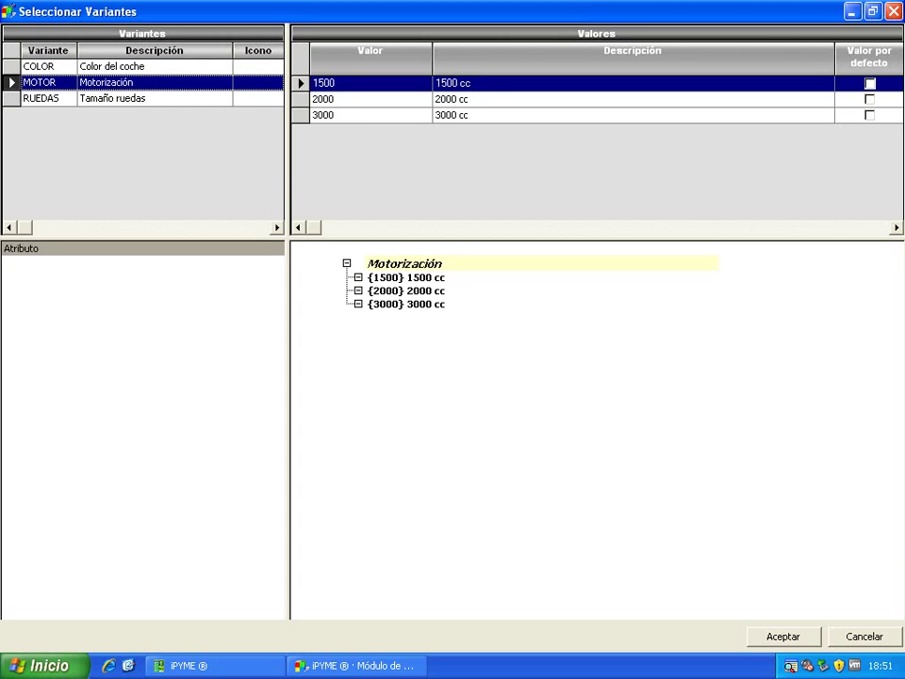
left_click(800, 641)
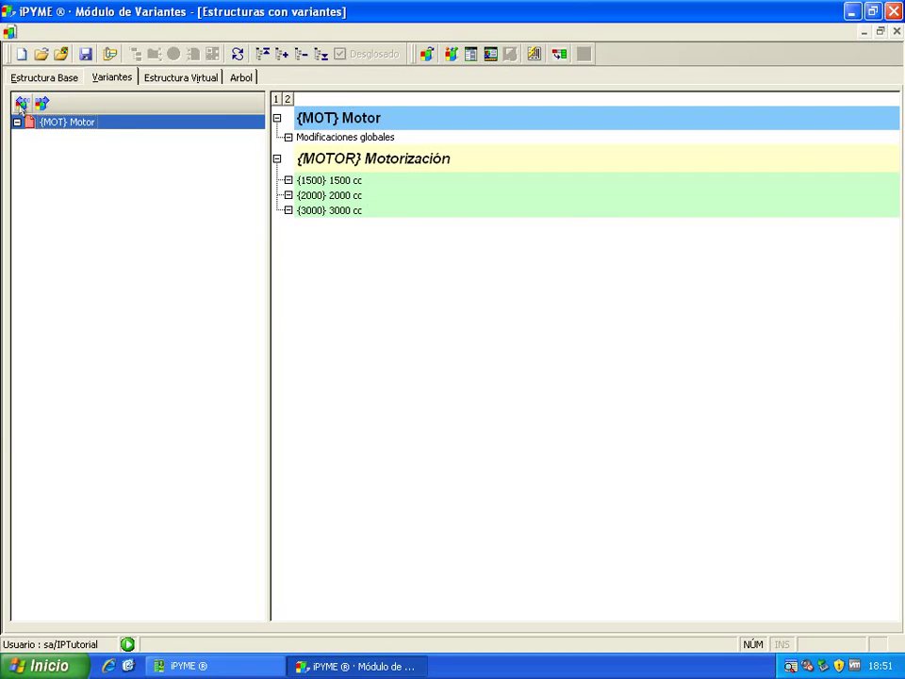
- Return to the Z43 structure and open its article generation, saving the structure and accepting all variant values for the pre-analysis
left_click(21, 104)
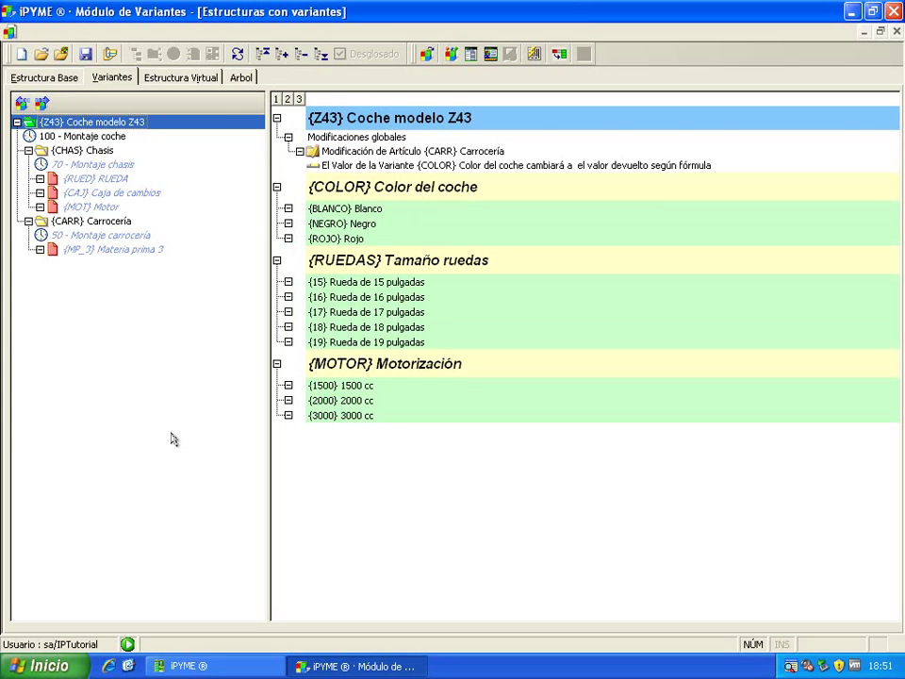
left_click(349, 415)
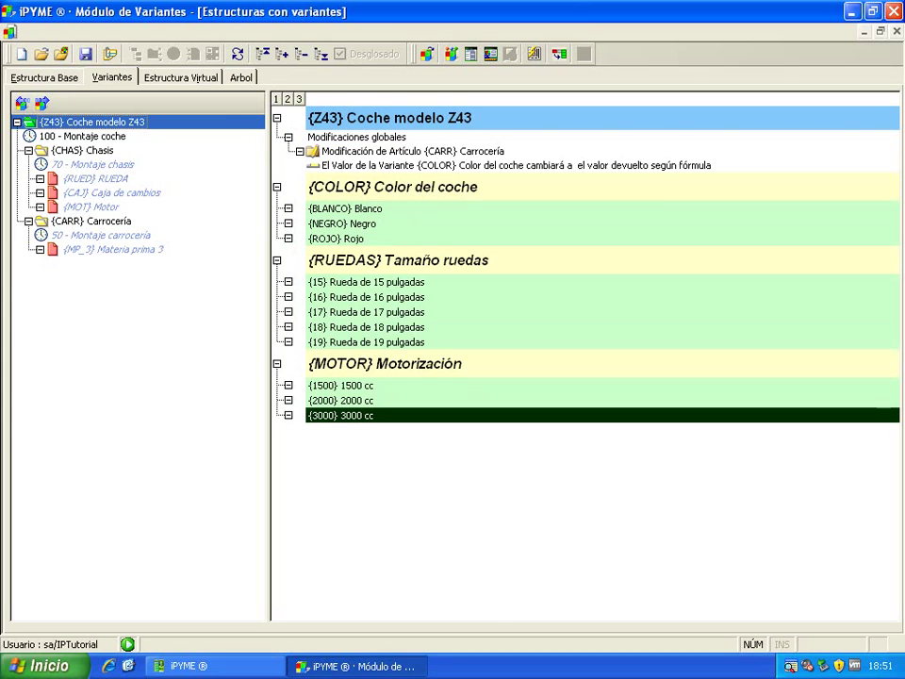
left_click(321, 525)
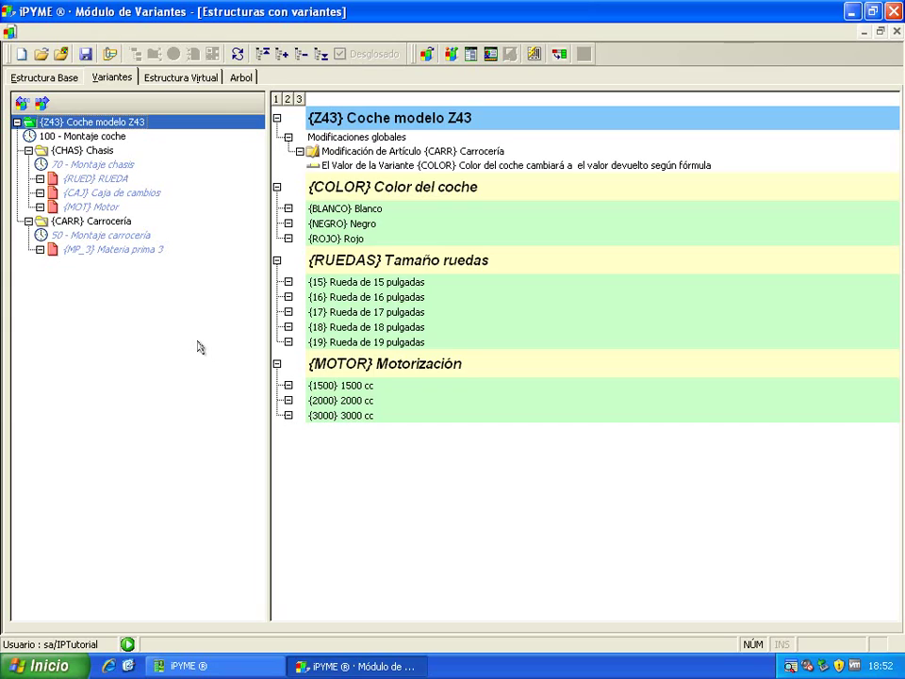
left_click(534, 54)
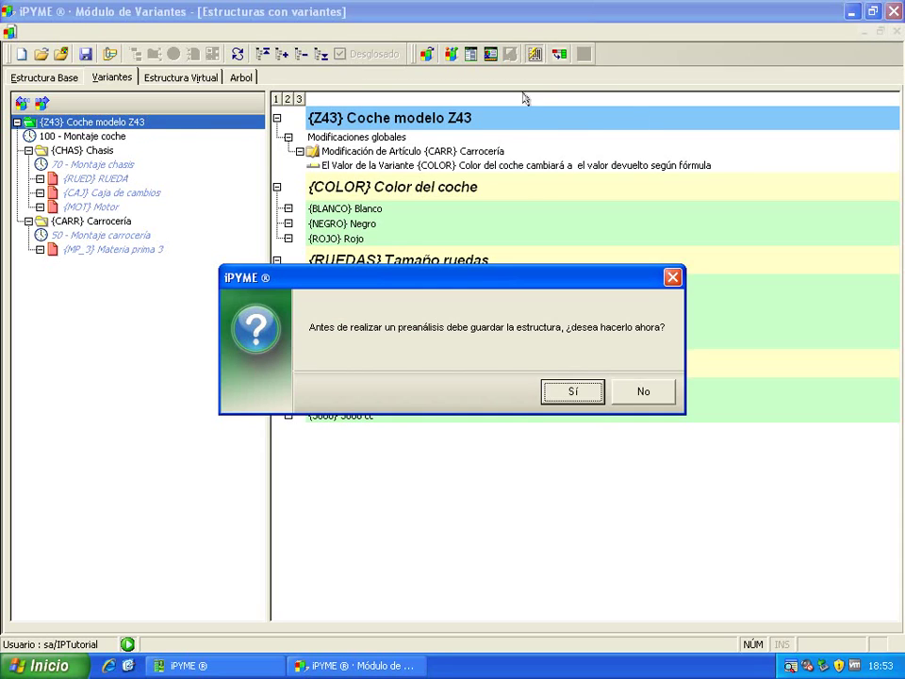
left_click(560, 389)
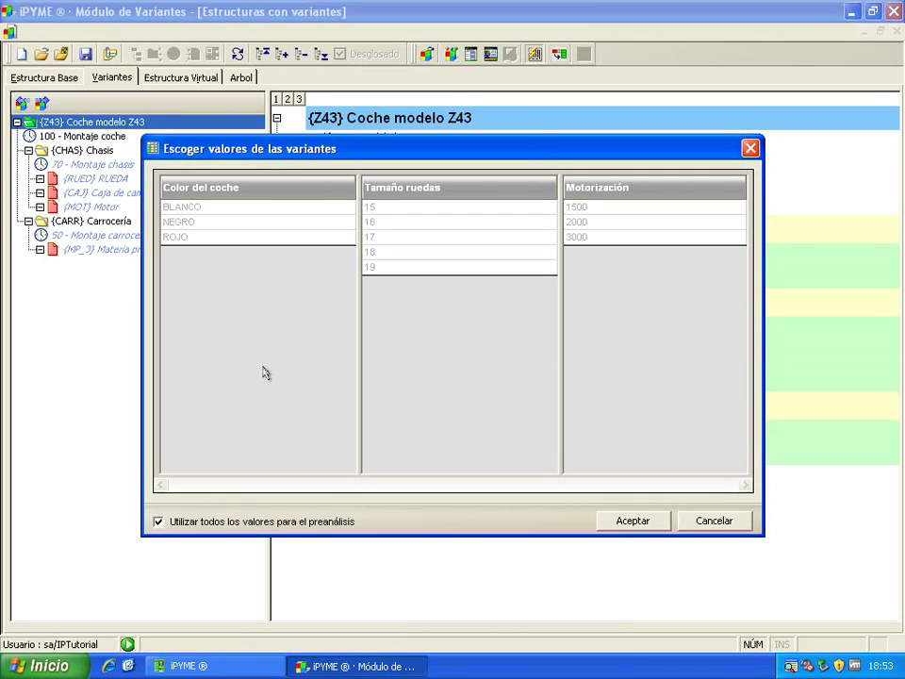
left_click(632, 521)
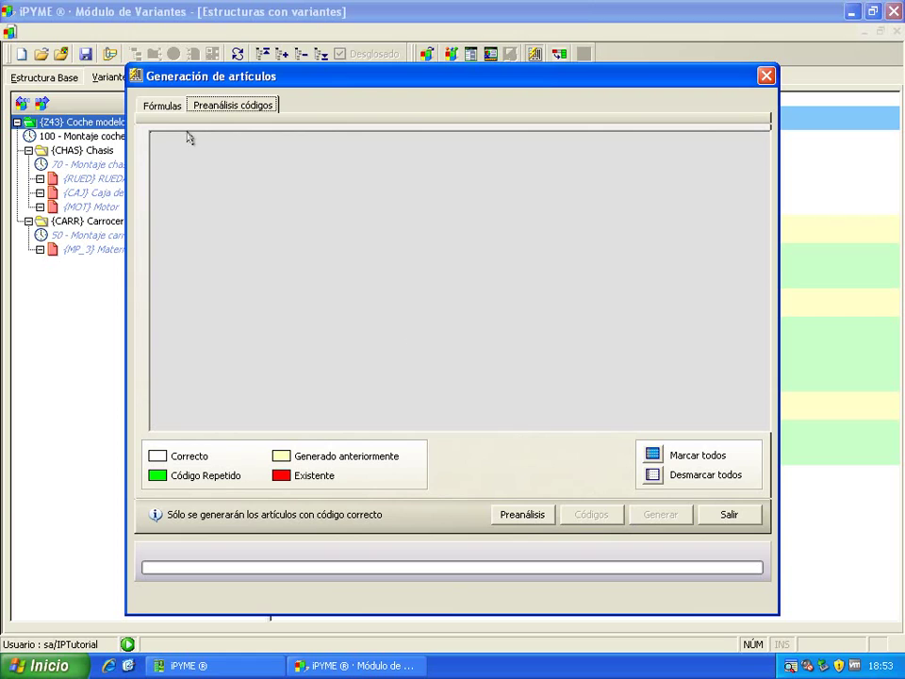
- Open the article code formulas and clear the existing fixed characters Z43 and the consecutive number at position 20
left_click(163, 105)
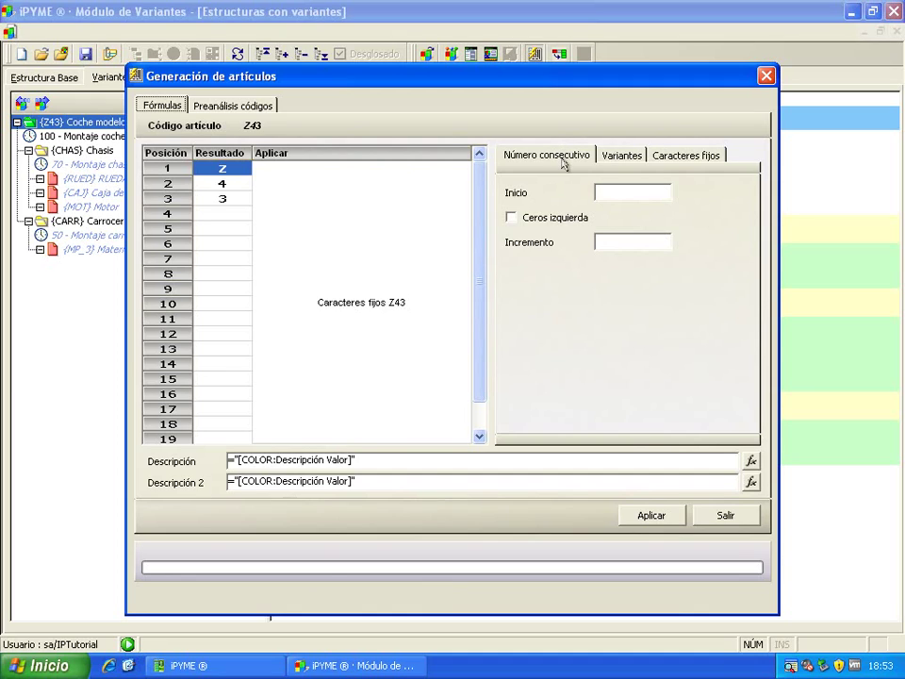
left_click(624, 157)
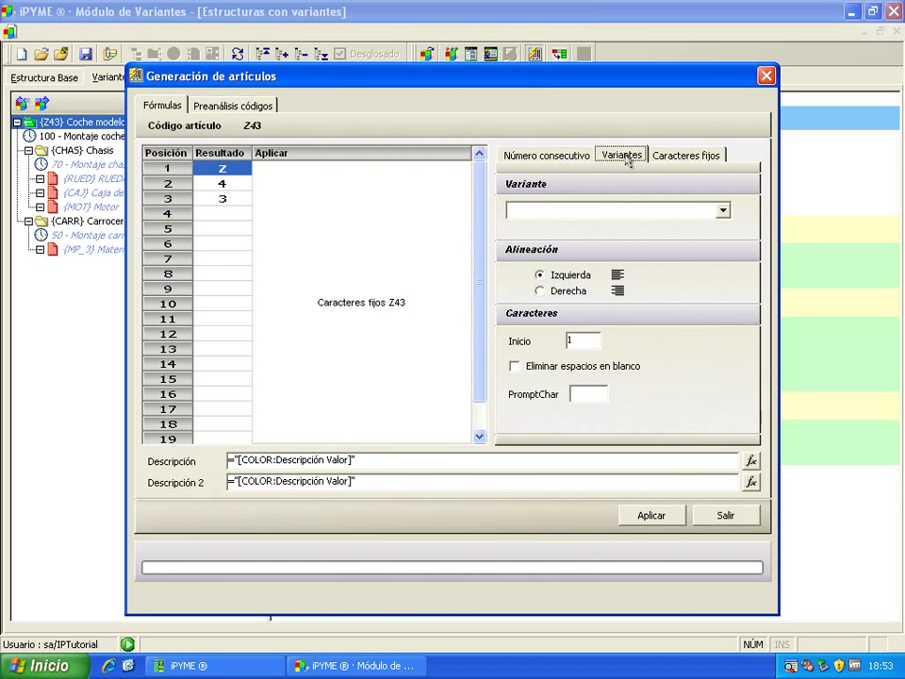
left_click(669, 156)
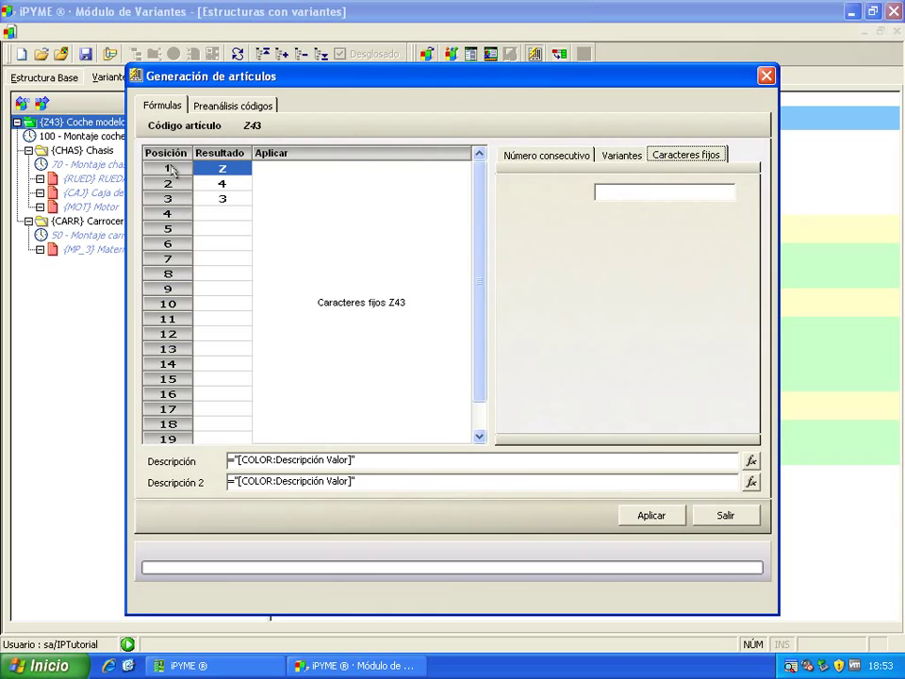
left_click(196, 193)
left_click(394, 310)
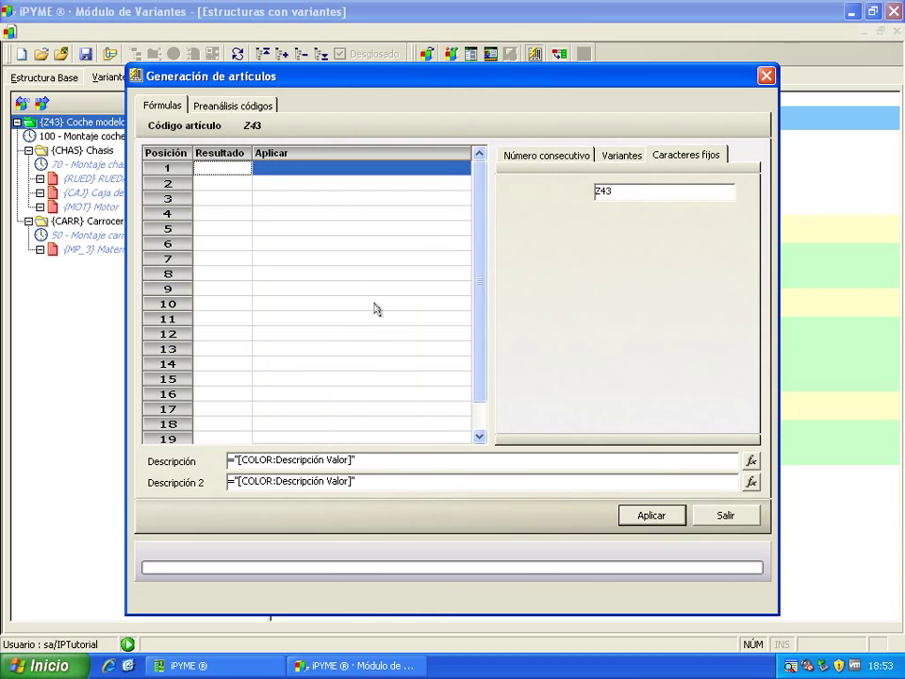
scroll(469, 351, "down", 2)
left_click(268, 423)
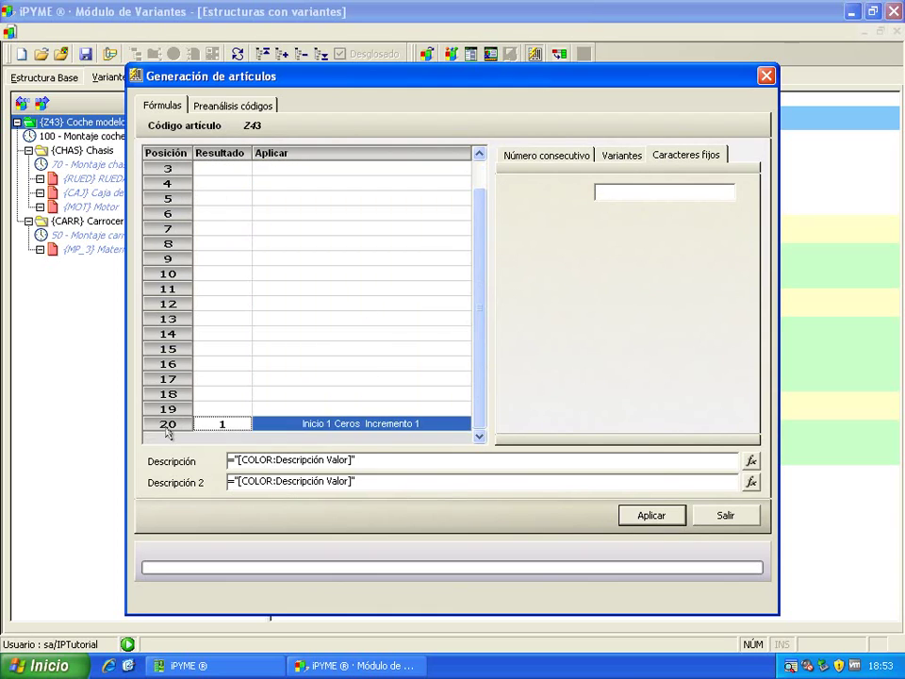
scroll(471, 226, "up", 2)
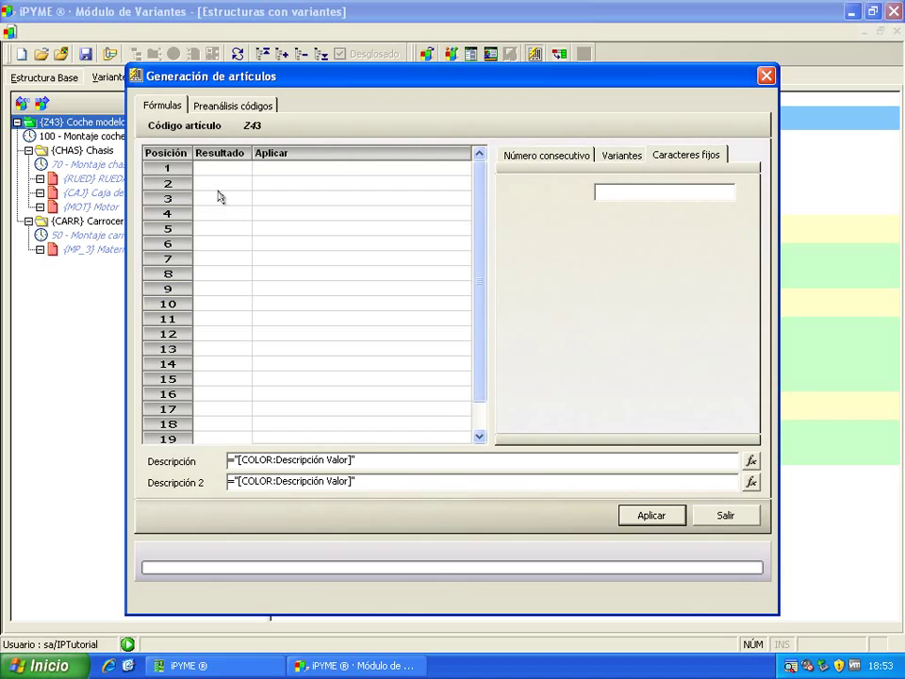
- Apply the fixed characters Z43 to positions 1 to 3 of the article code
left_click_drag(167, 168, 169, 206)
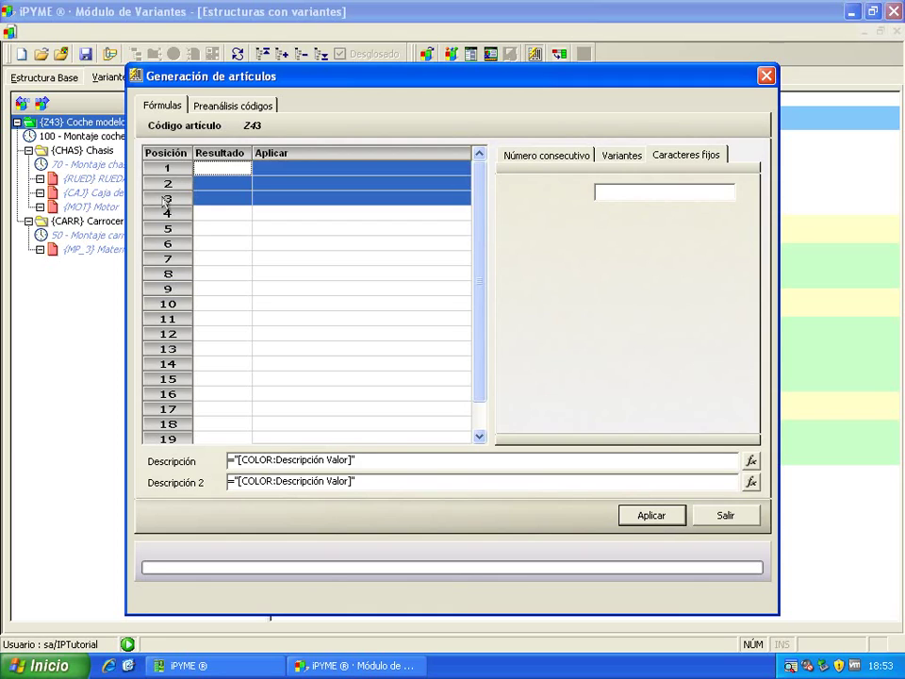
left_click(628, 191)
type("Z43")
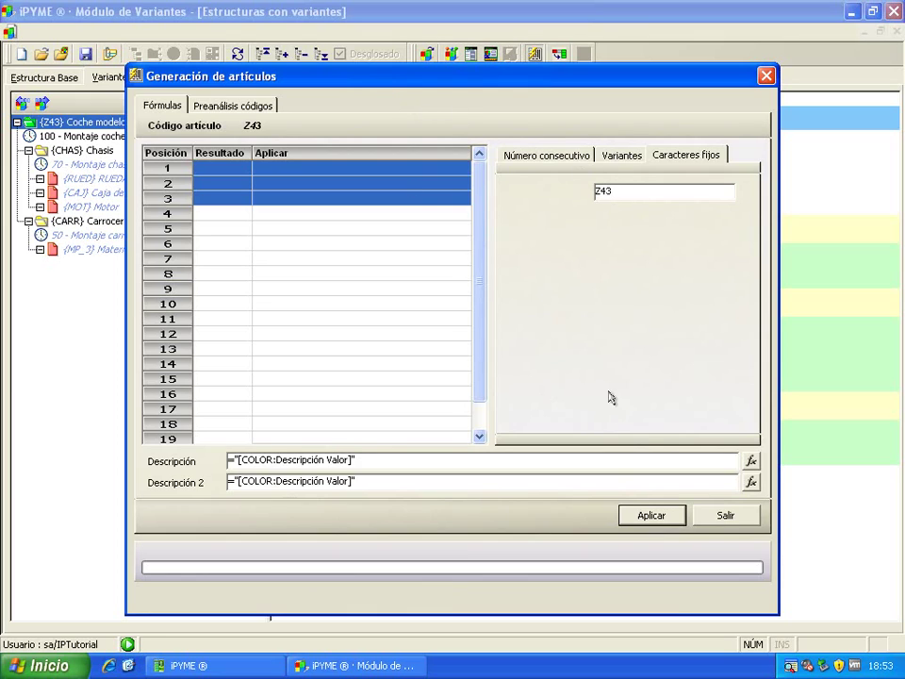
left_click(651, 516)
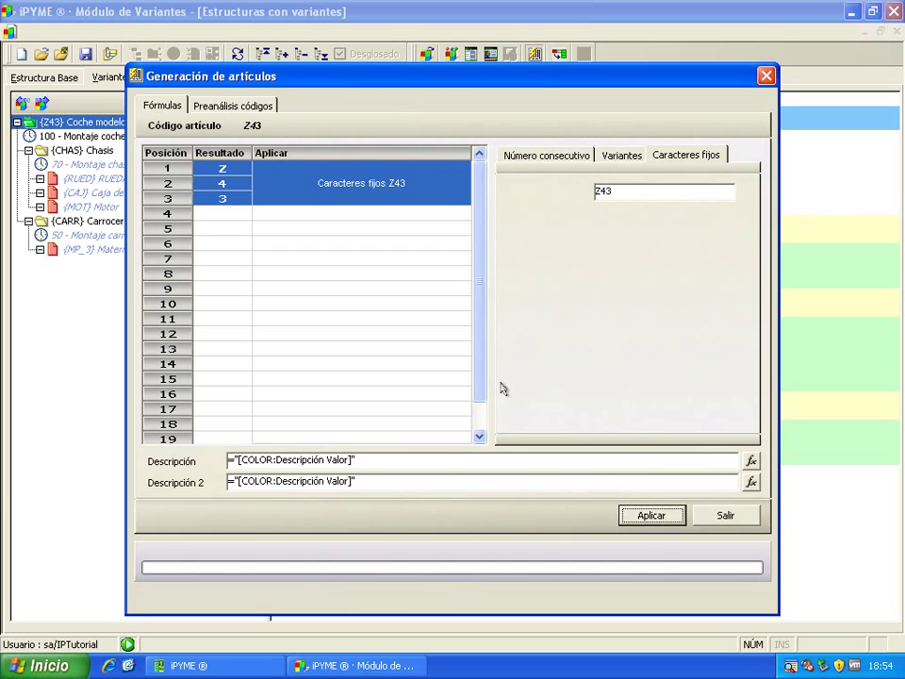
- Apply the fixed character / to position 4 of the article code
left_click(213, 216)
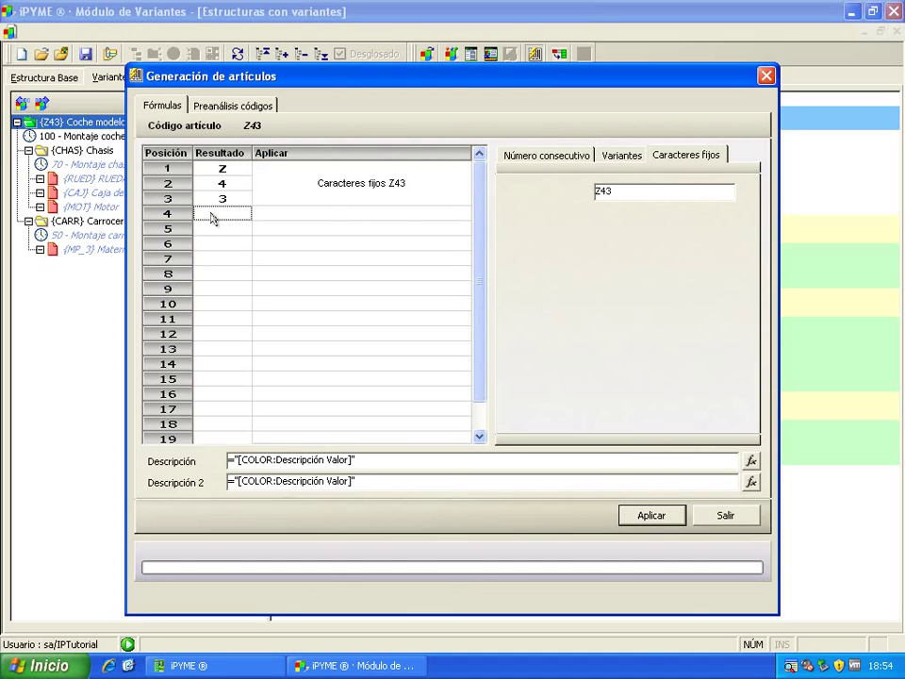
left_click(660, 195)
double_click(660, 195)
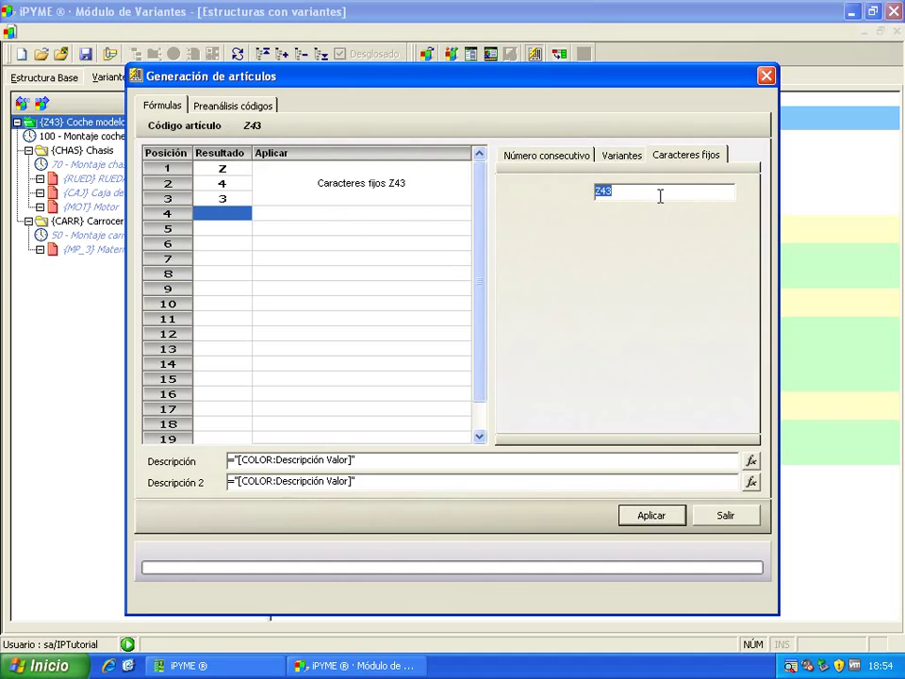
type("/")
left_click(653, 515)
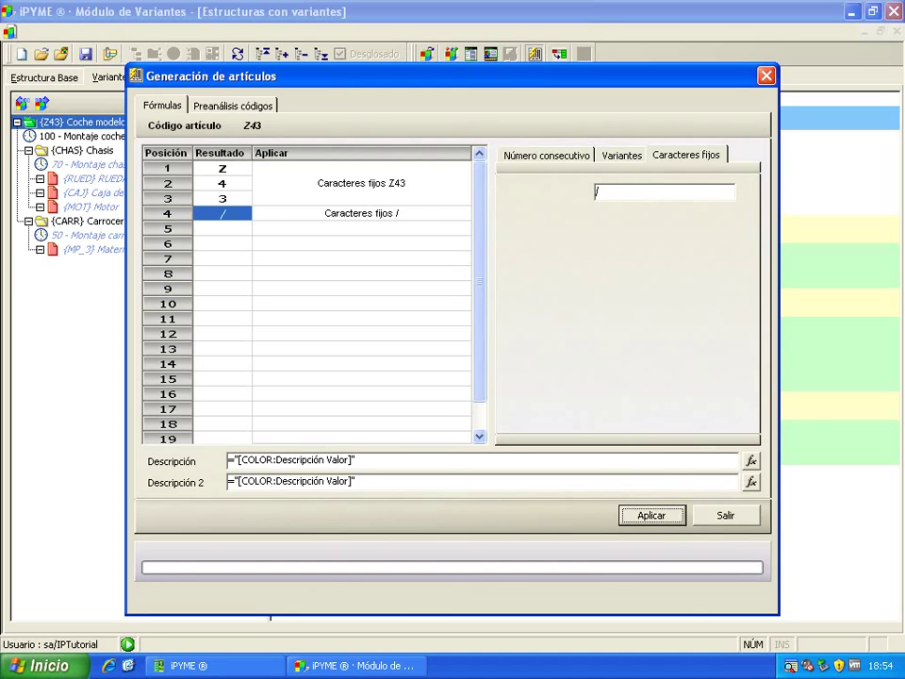
left_click(217, 232)
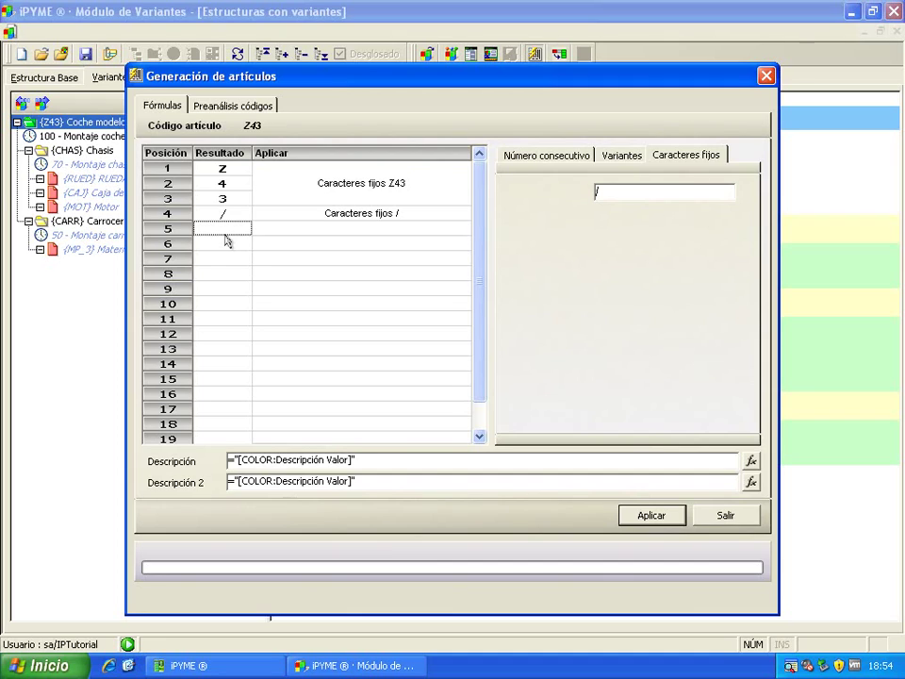
left_click(625, 157)
left_click(723, 211)
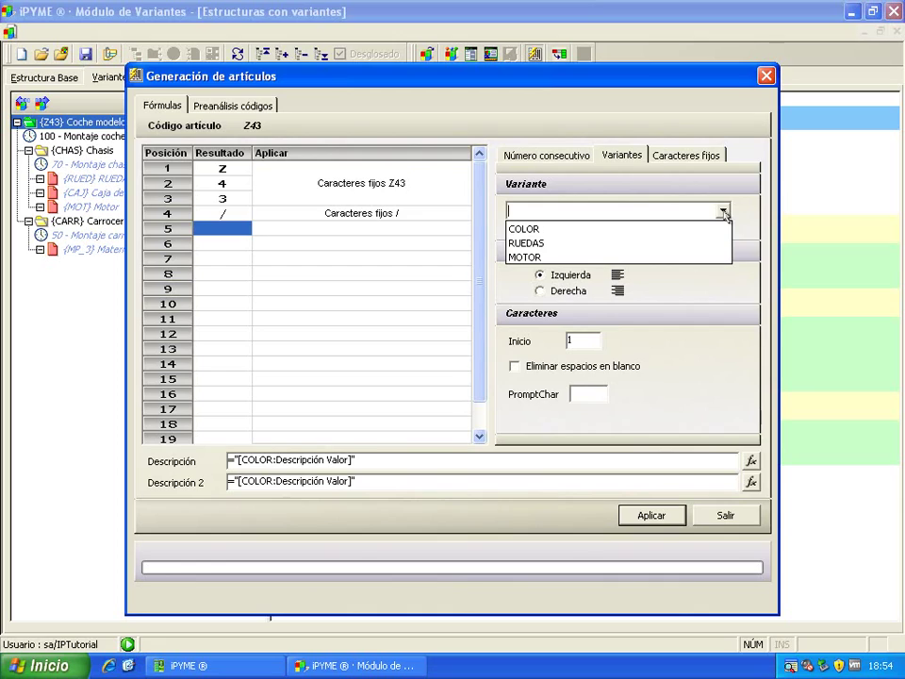
left_click(723, 211)
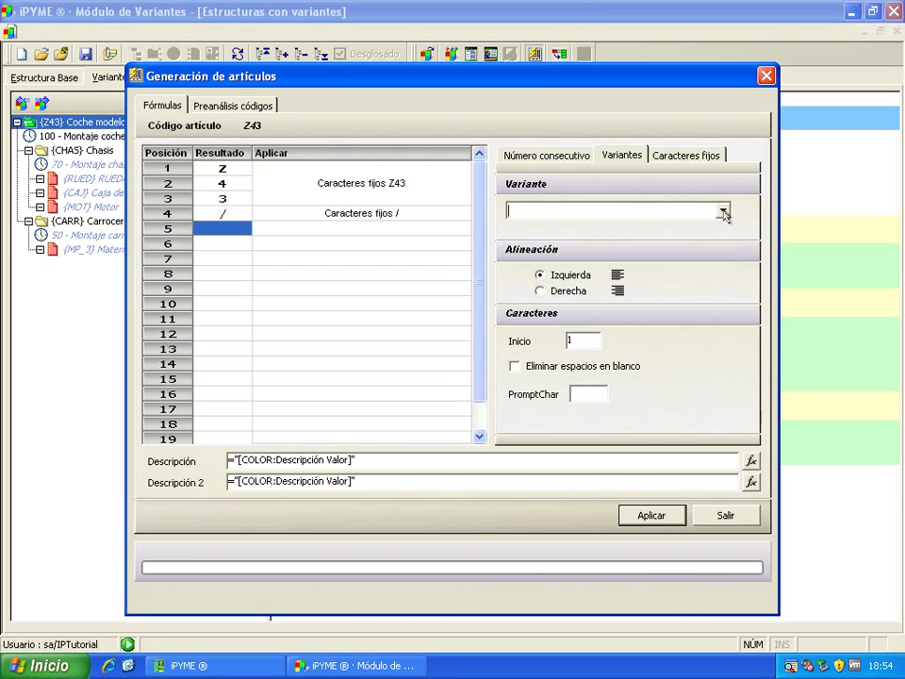
- Apply a consecutive number to positions 5 to 8 of the code, starting at 1 with leading zeros and increment 1
left_click_drag(168, 228, 173, 274)
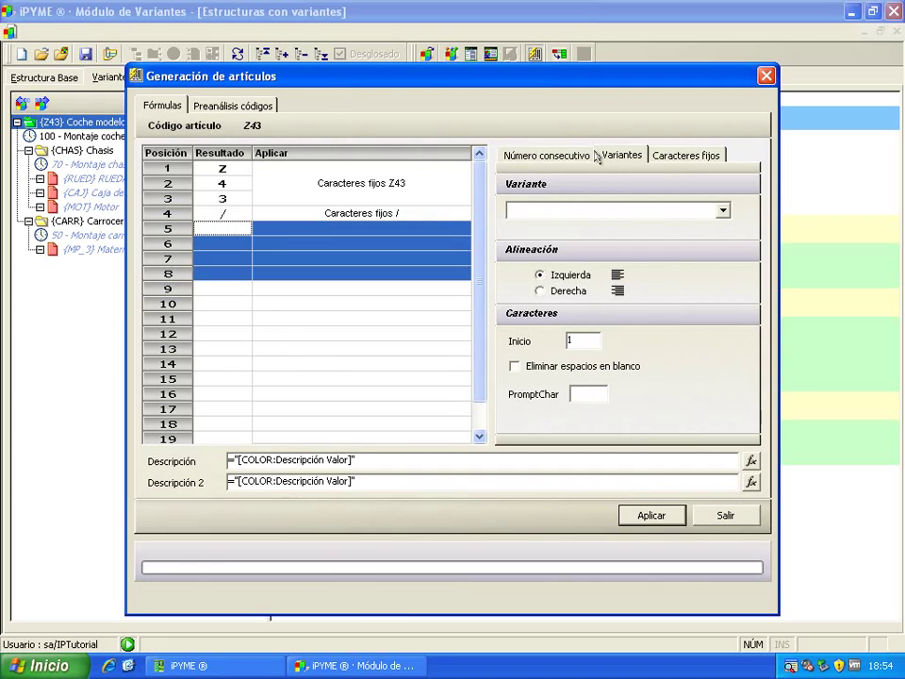
left_click(561, 157)
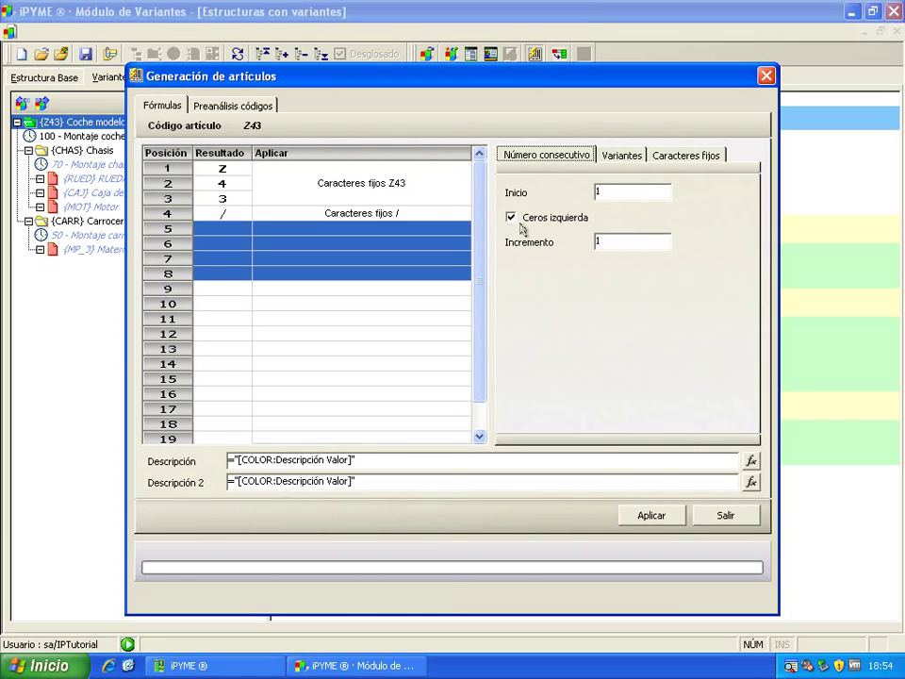
left_click(660, 516)
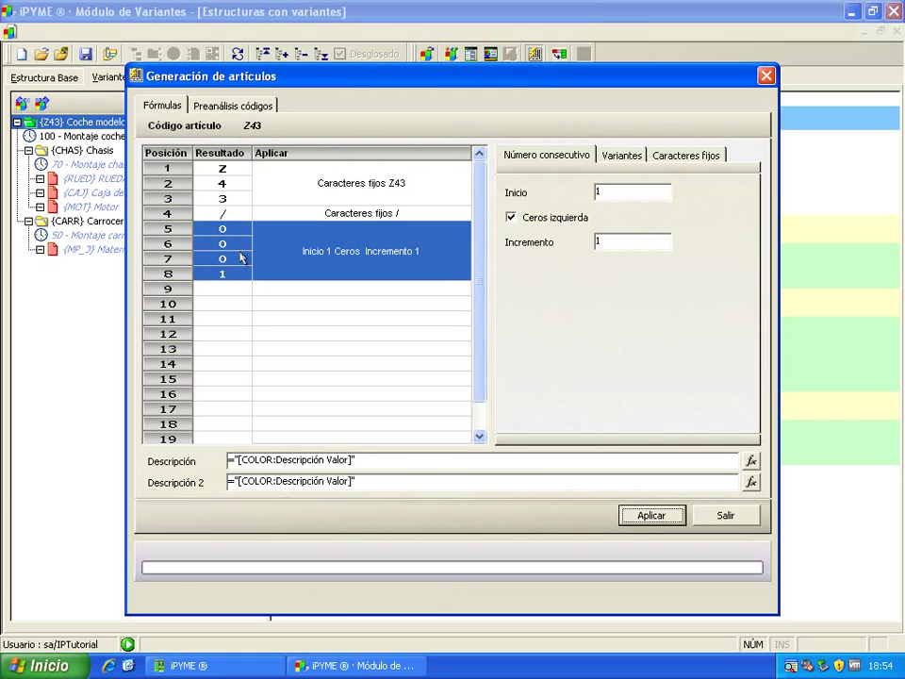
- Run the code pre-analysis for the articles derived from the Z43 structure
left_click(232, 291)
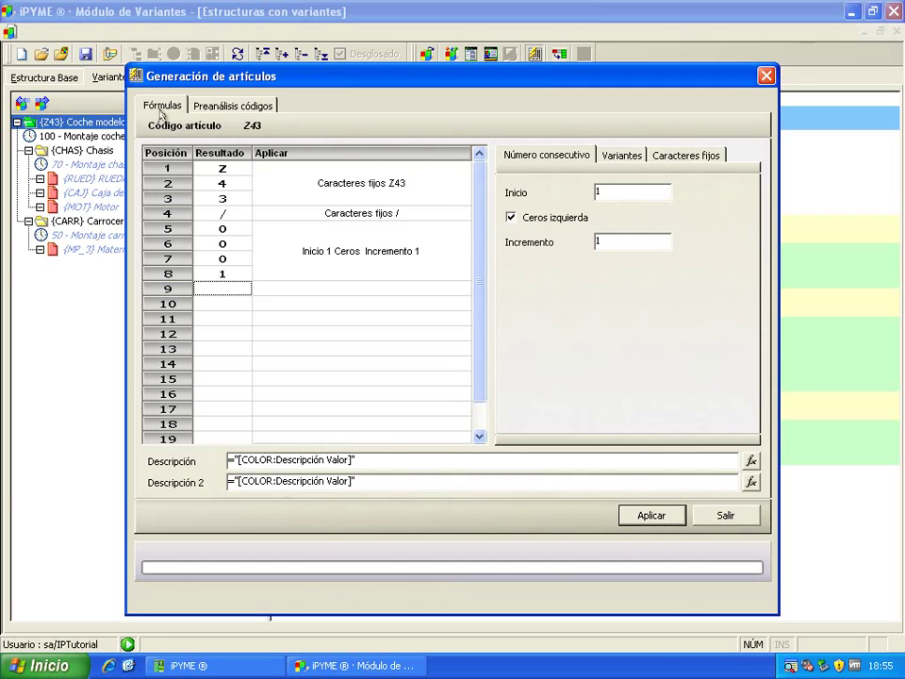
left_click(226, 105)
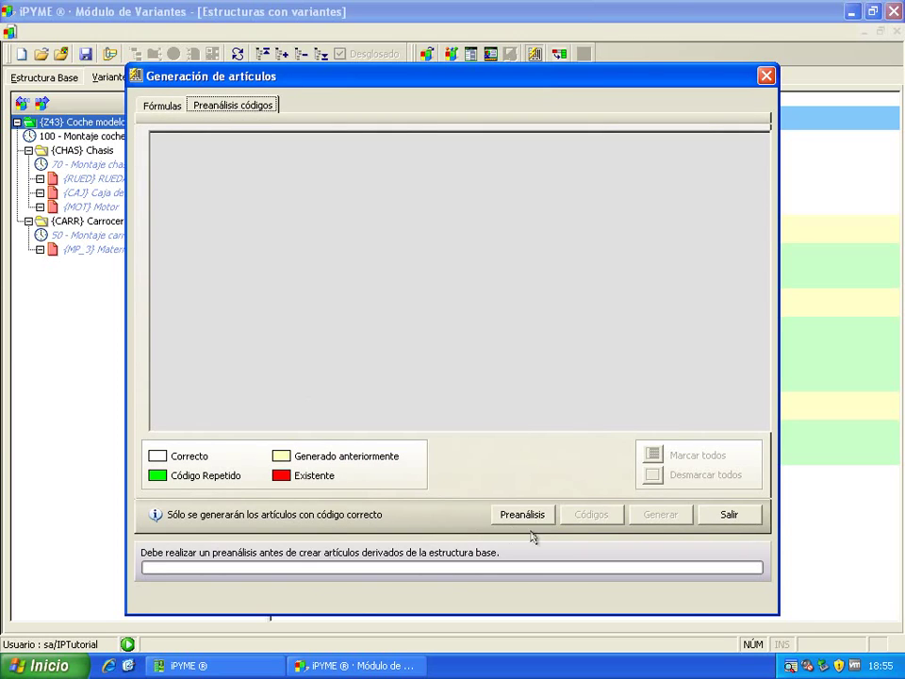
left_click(527, 514)
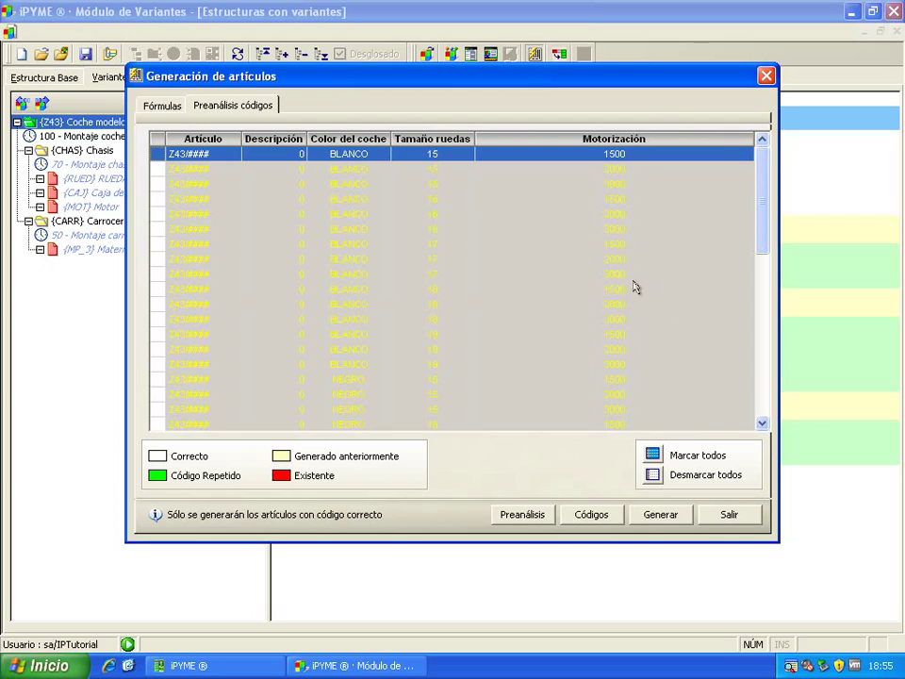
- Replace the article's Descripción formula with the text "Coche Z43 " followed by the & operator
left_click(151, 106)
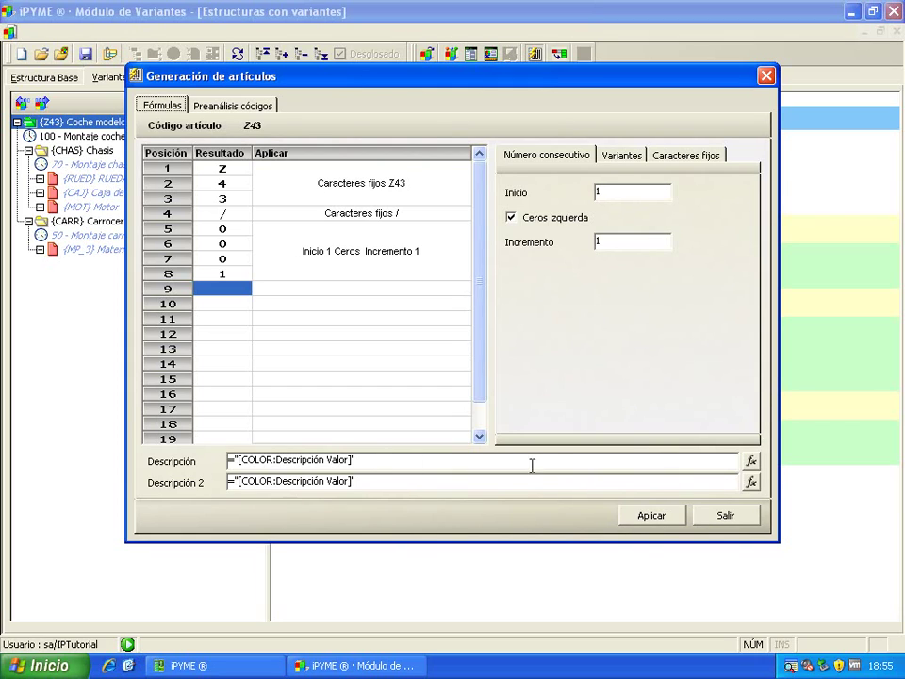
left_click(751, 463)
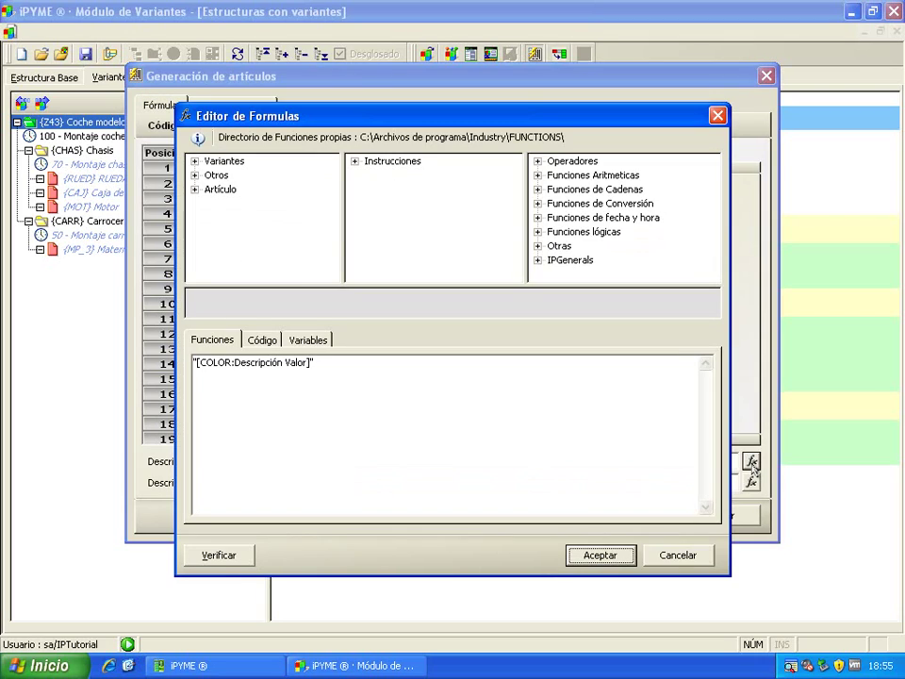
left_click_drag(347, 364, 151, 357)
type("\"\"")
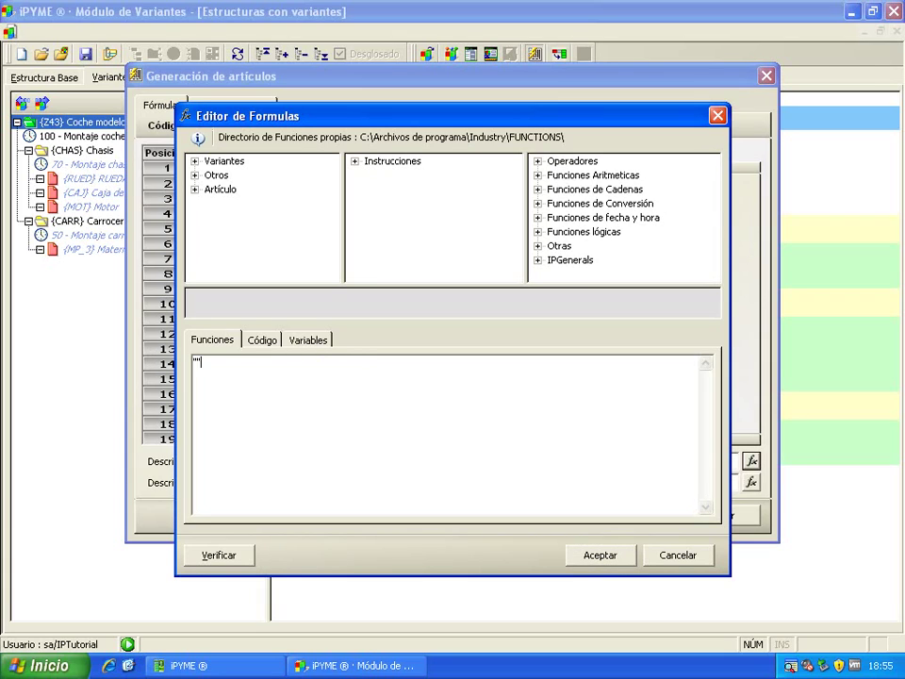
type("oche Z43\"")
- Append the Números consecutivos variable to the Descripción formula, using 1 as its verification value
left_click(196, 191)
left_click(196, 163)
left_click(195, 161)
left_click(230, 176)
left_click(275, 218)
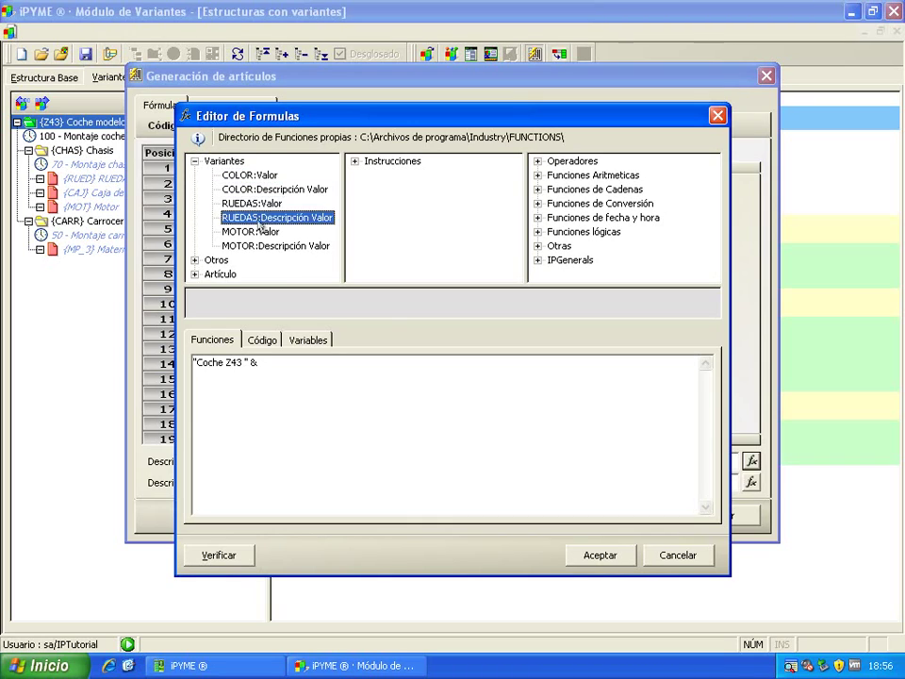
left_click(238, 175)
left_click(253, 189)
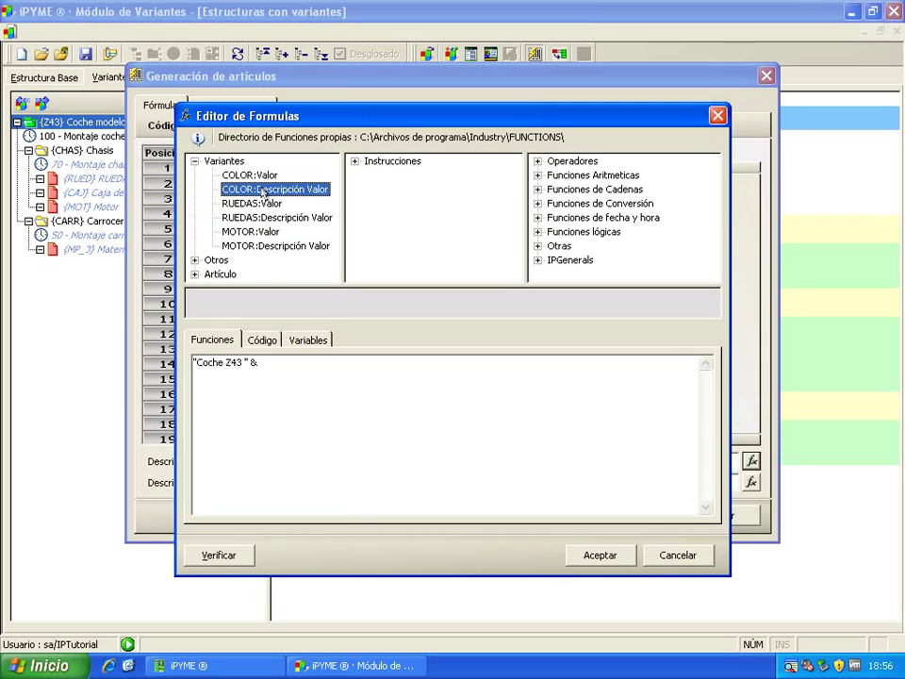
left_click(195, 275)
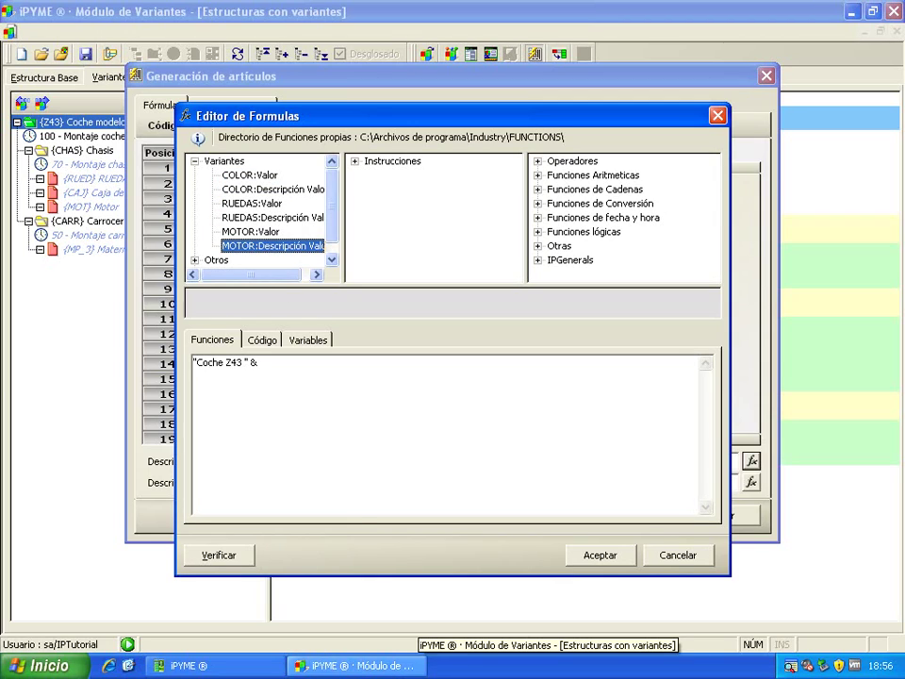
left_click(196, 260)
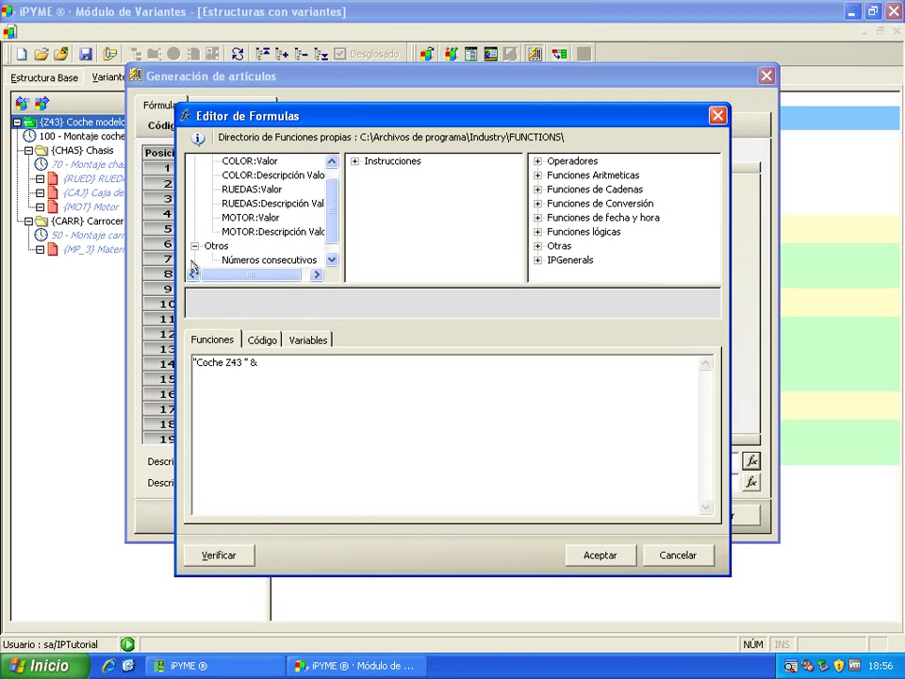
left_click(283, 262)
double_click(283, 261)
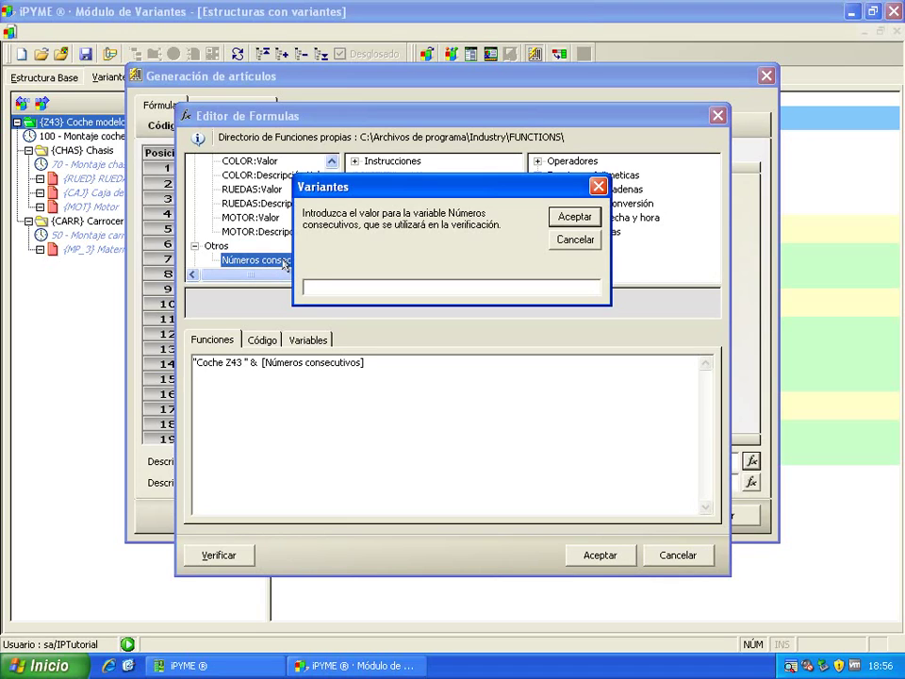
left_click(593, 217)
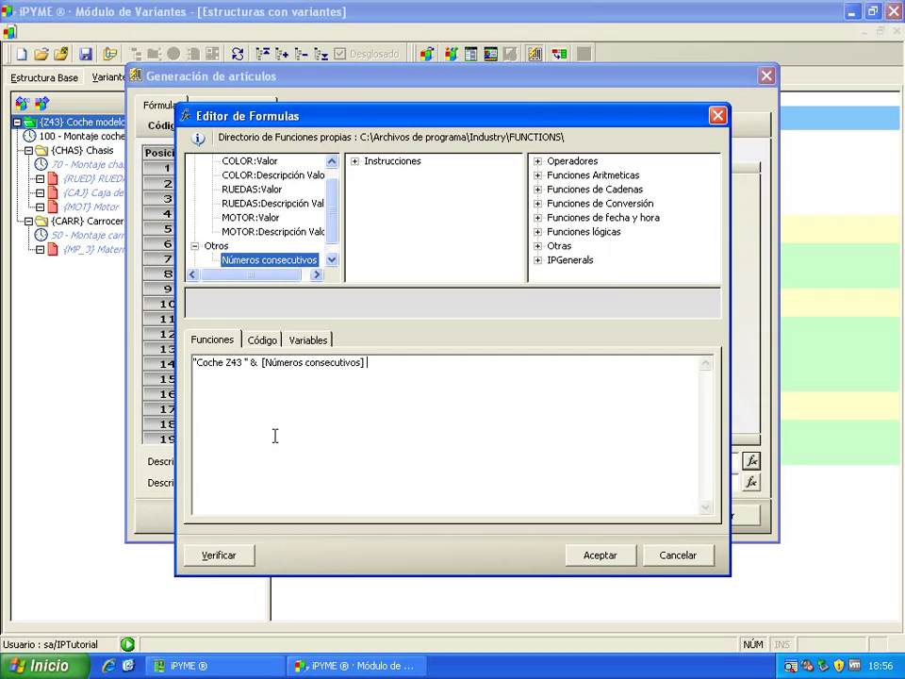
- Verify and accept the Descripción formula, and clear the Descripción 2 formula
left_click(219, 555)
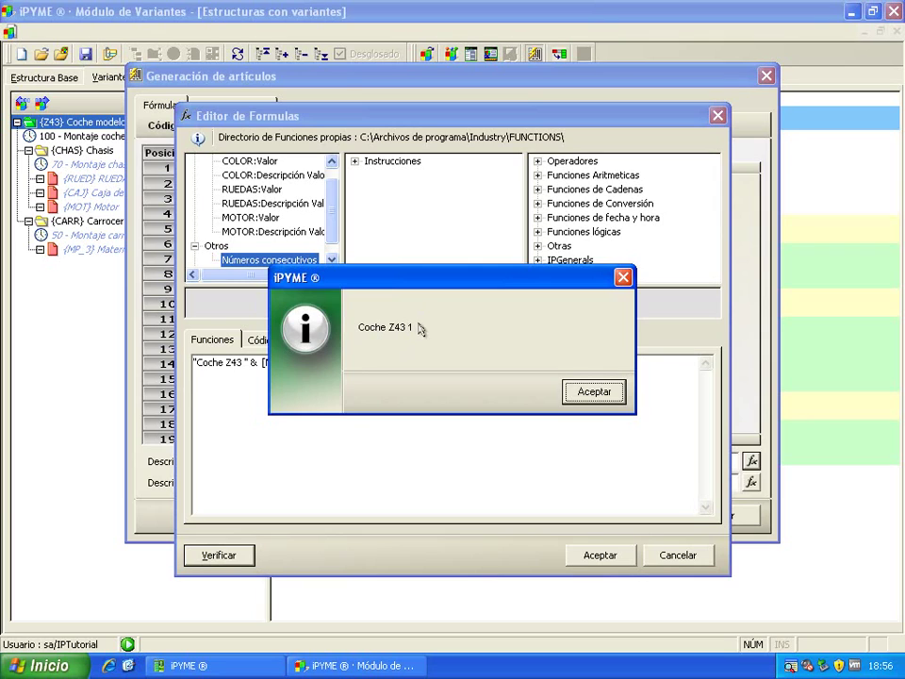
left_click(594, 392)
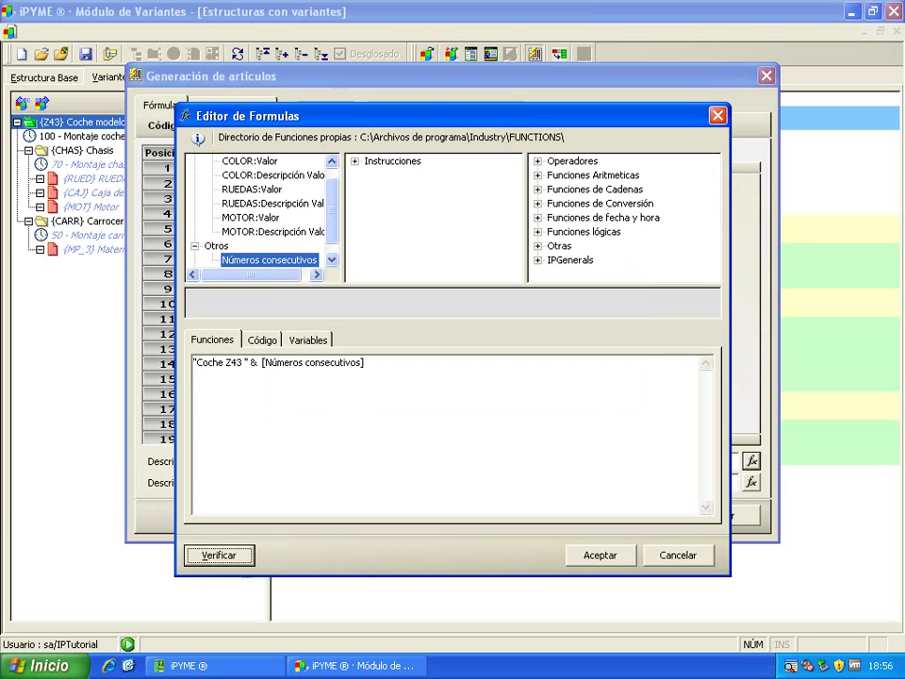
left_click(598, 556)
left_click_drag(390, 479, 186, 478)
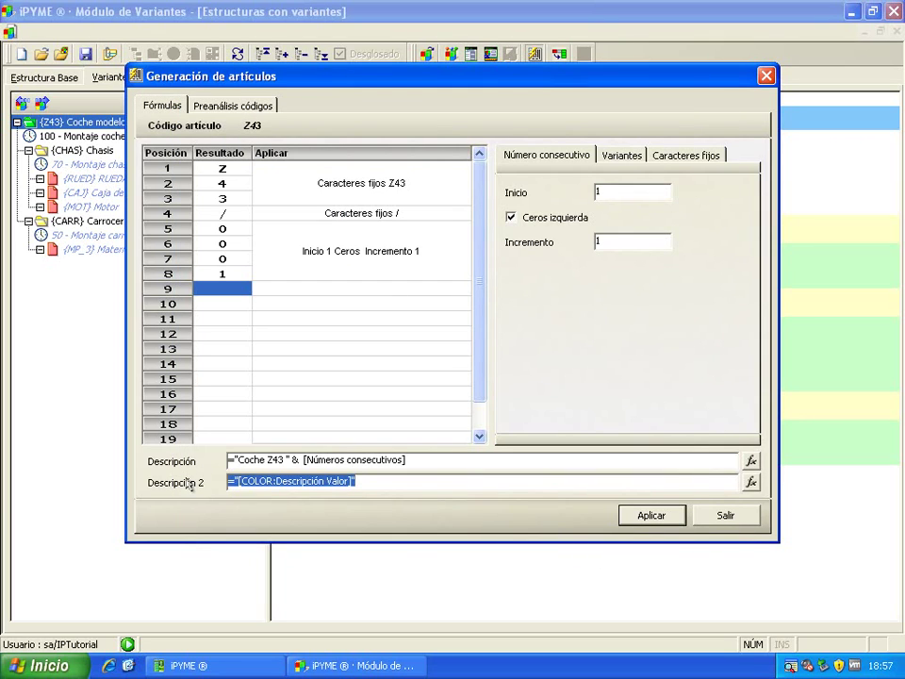
key("Delete")
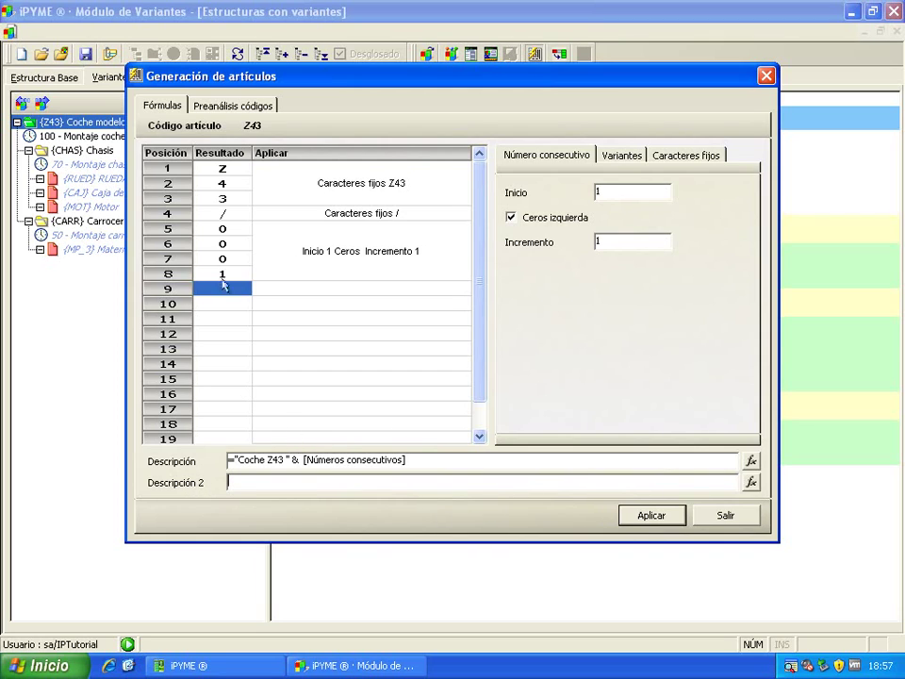
- Rerun the code pre-analysis of the Z43 articles, widen the Artículo and Descripción columns, and leave the article generation
left_click(223, 102)
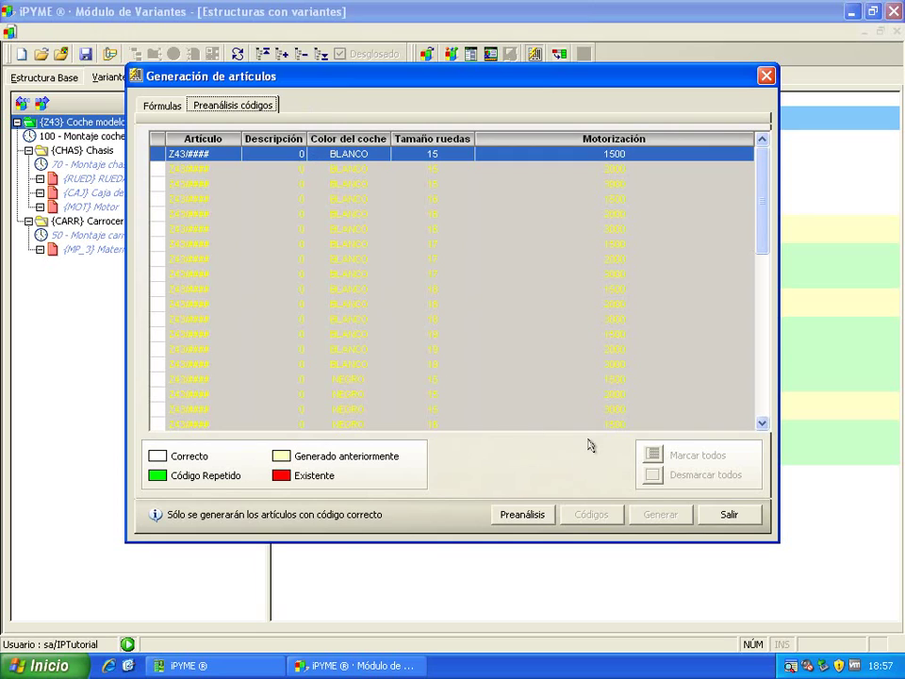
left_click(524, 515)
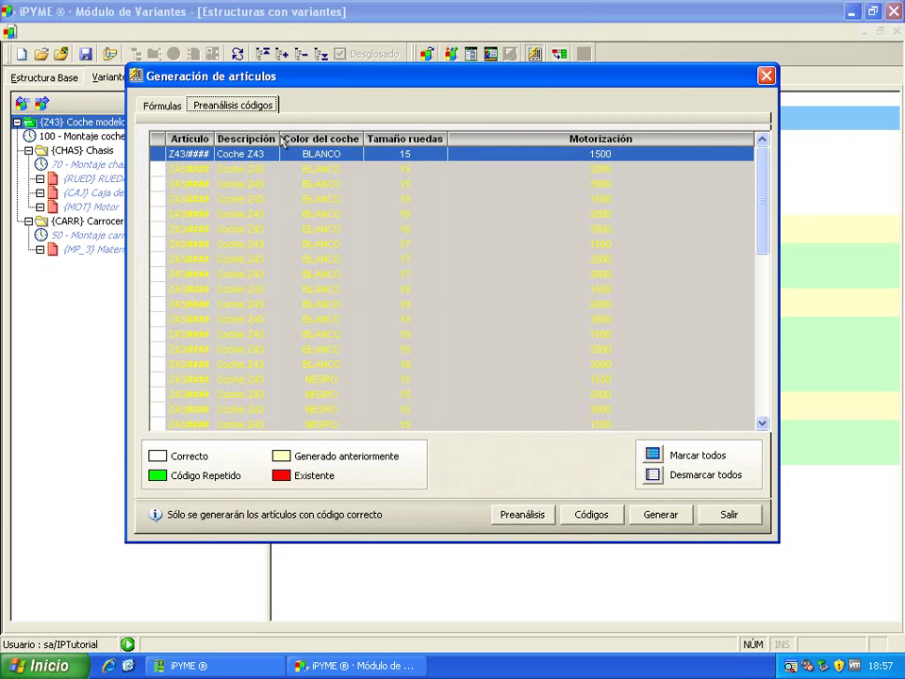
left_click_drag(281, 141, 304, 141)
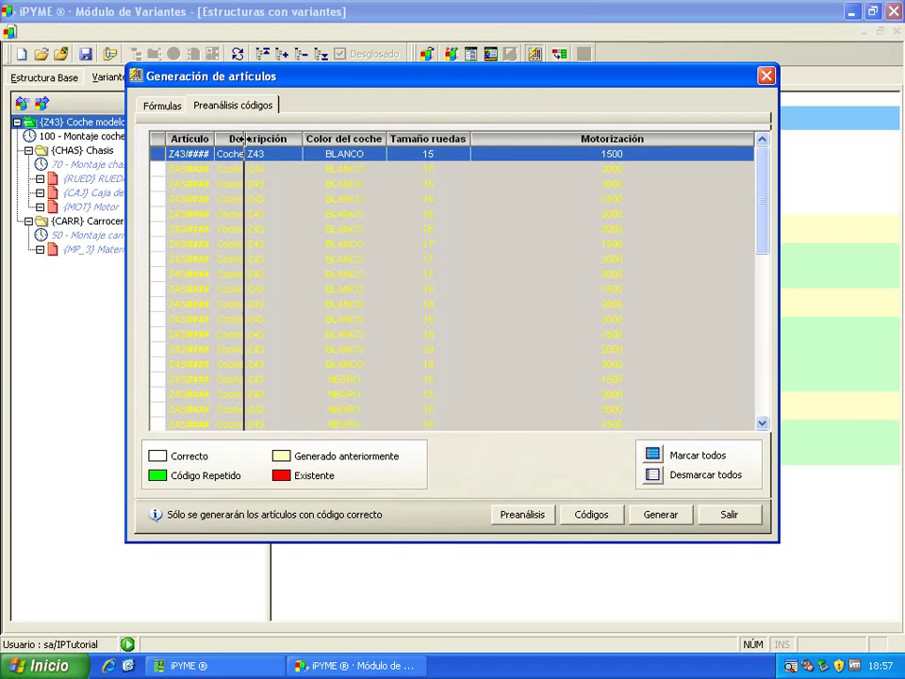
left_click_drag(216, 138, 246, 139)
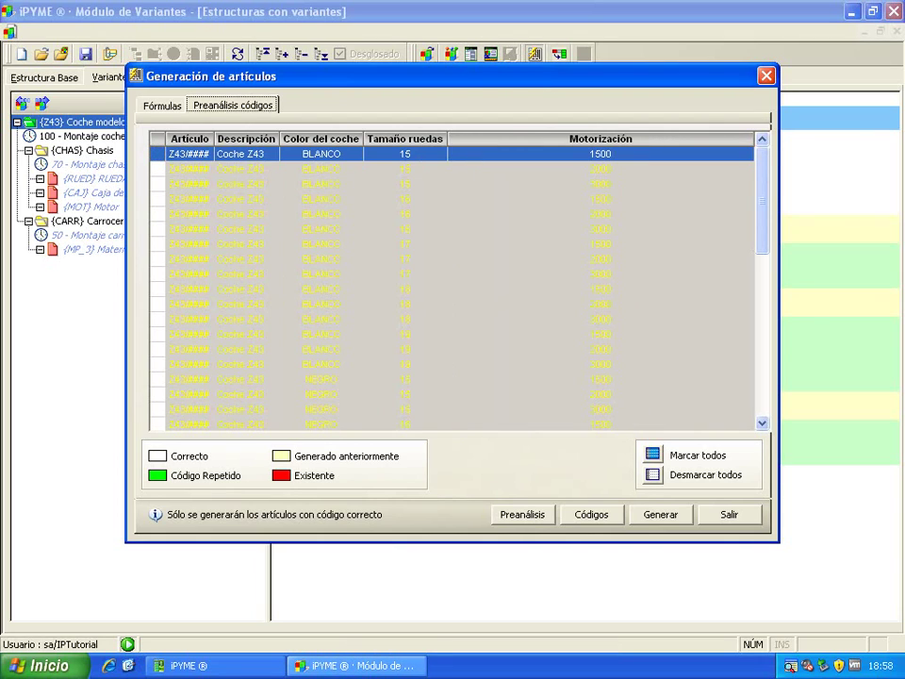
left_click(723, 514)
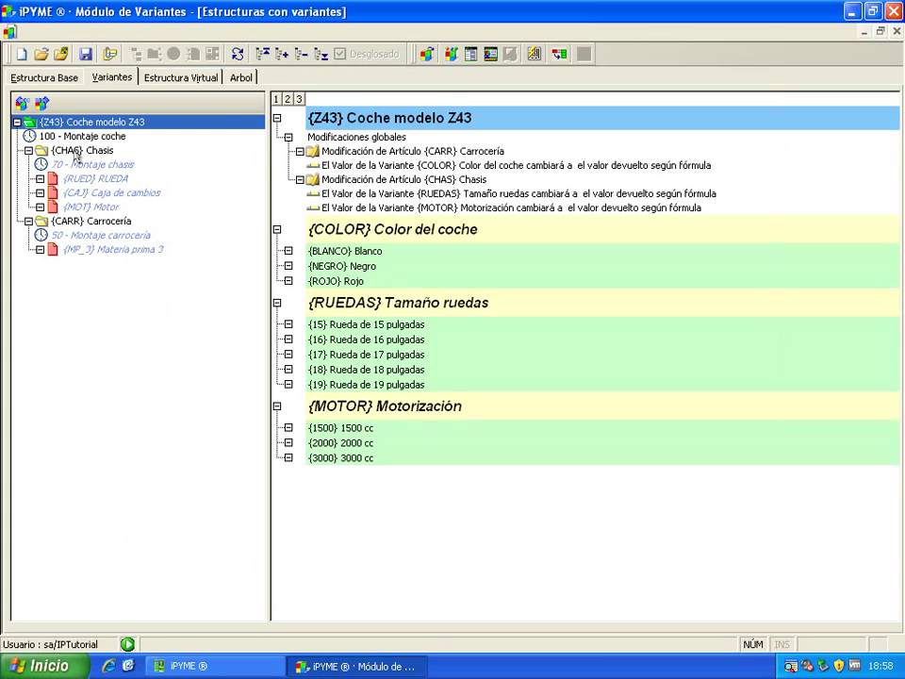
- Open the {CHAS} Chasis structure and start its article generation, saving the structure and using all variant values
left_click(76, 151)
left_click(41, 103)
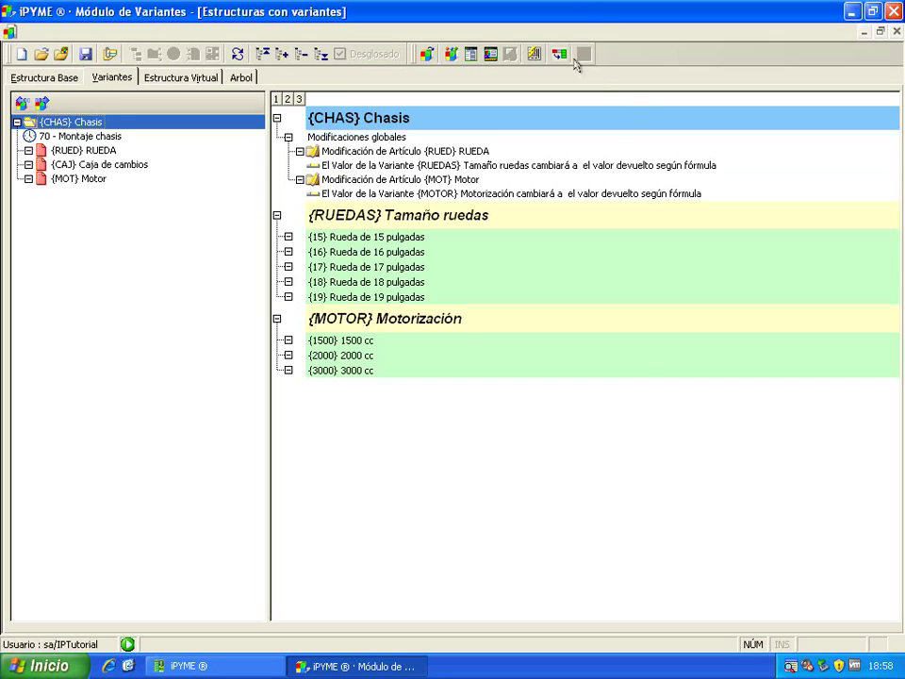
left_click(533, 54)
left_click(570, 388)
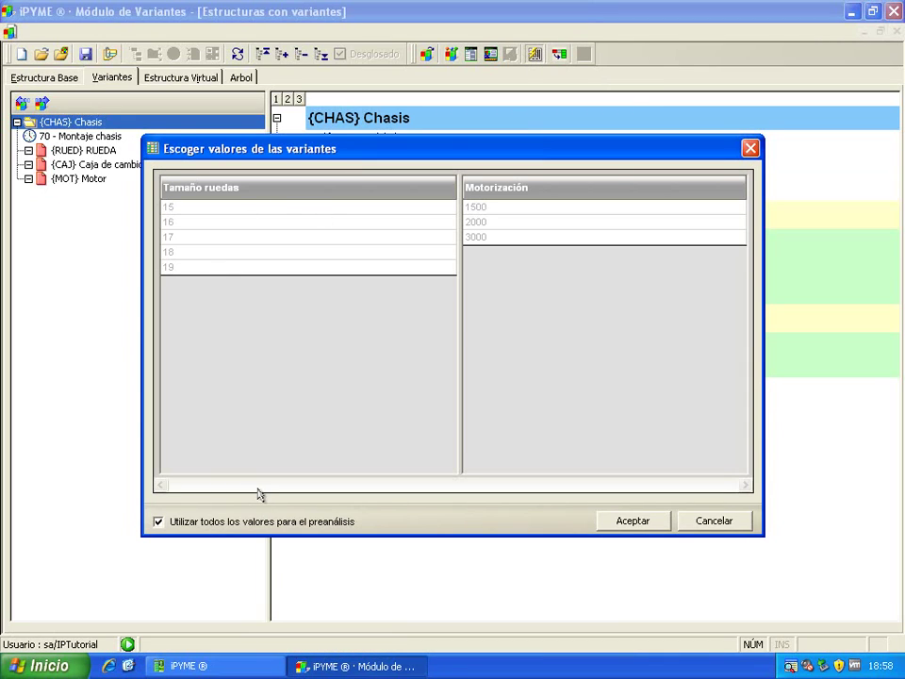
left_click_drag(350, 146, 389, 425)
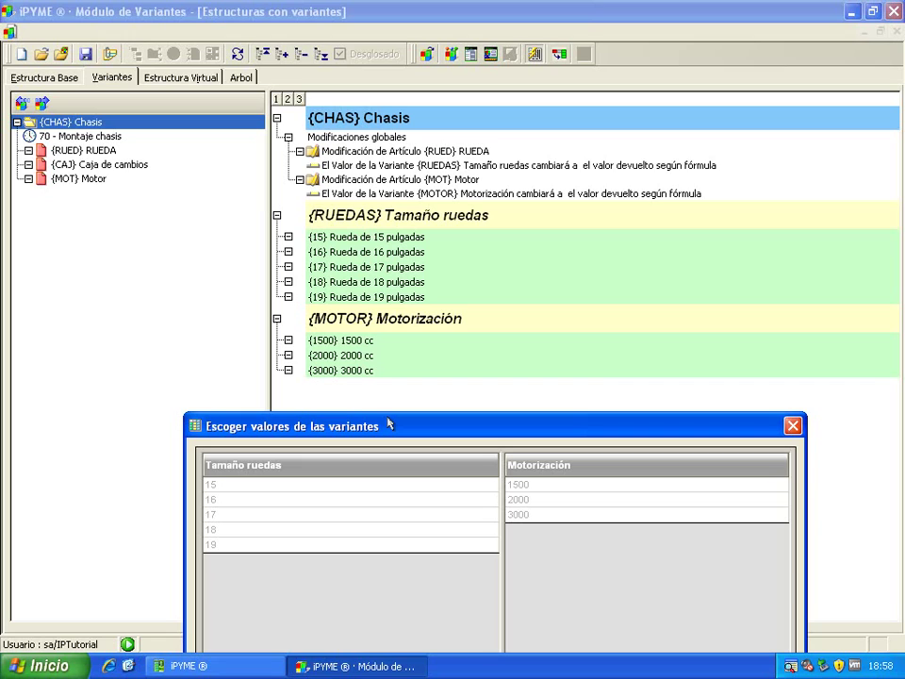
left_click_drag(392, 432, 368, 142)
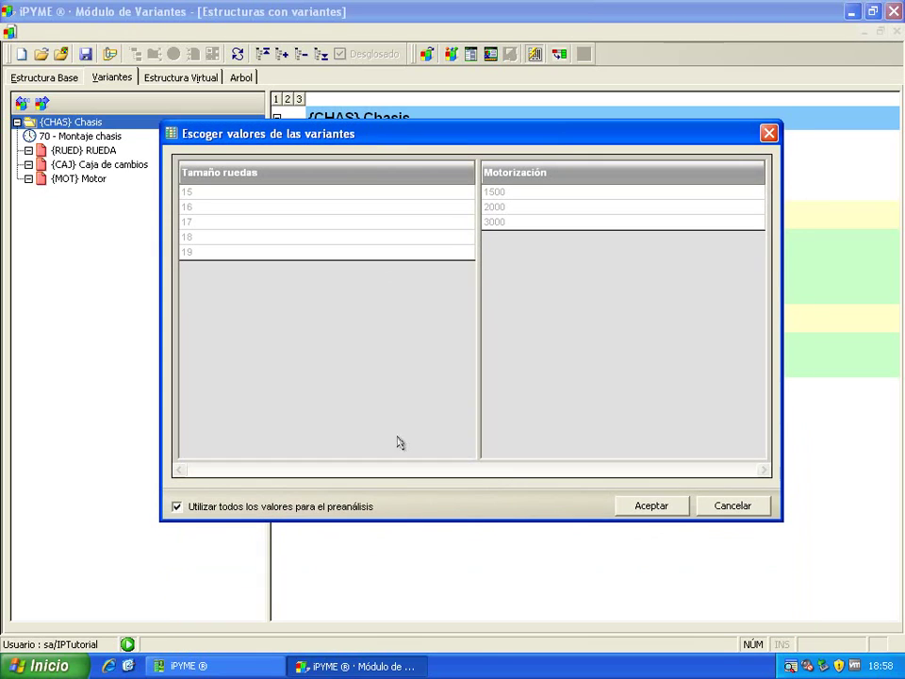
left_click(672, 506)
- Clear the default code formula of the CHAS article from positions 1 to 20
left_click(161, 105)
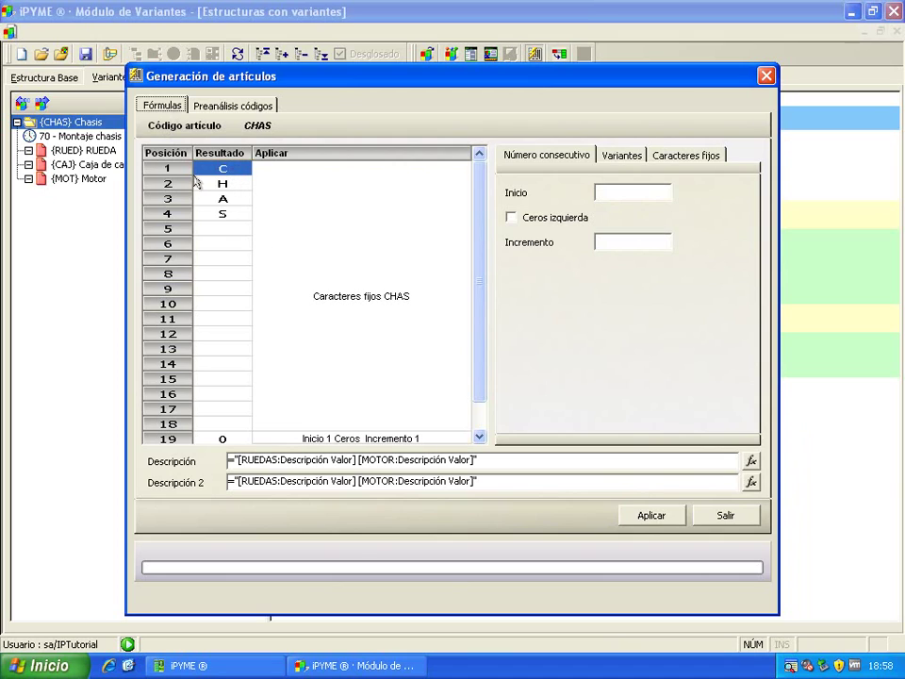
left_click_drag(277, 194, 201, 451)
key("Delete")
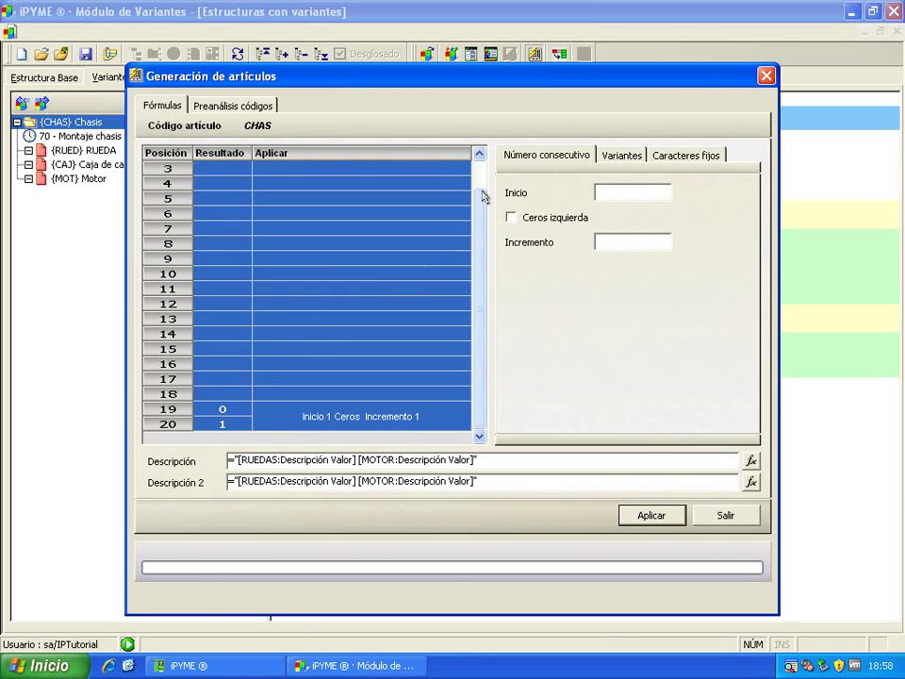
mouse_move(219, 413)
left_mouse_down()
mouse_move(180, 413)
mouse_move(175, 435)
left_mouse_up()
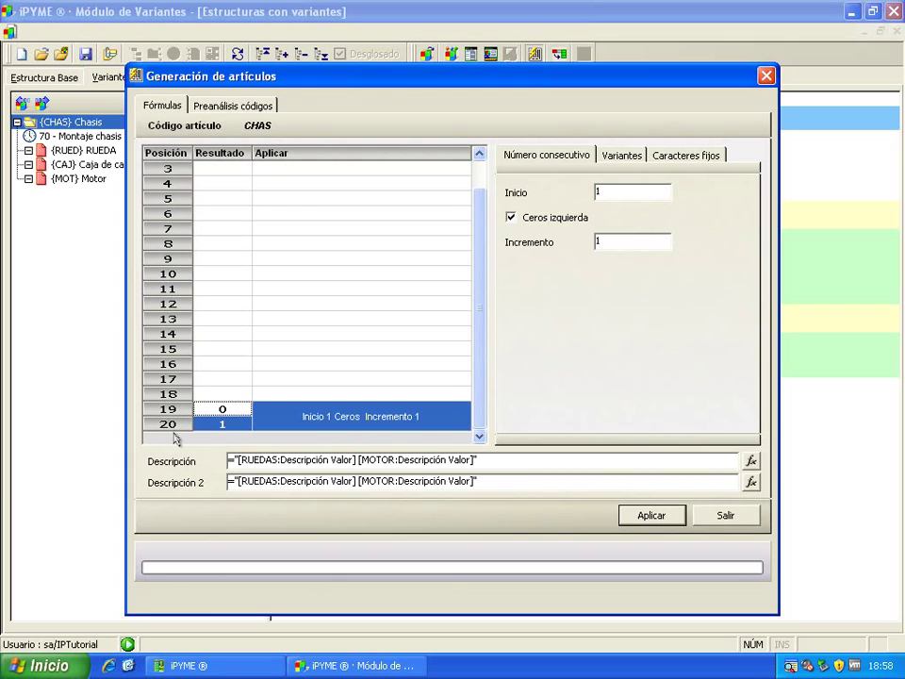
key("Delete")
left_click_drag(479, 333, 348, 223)
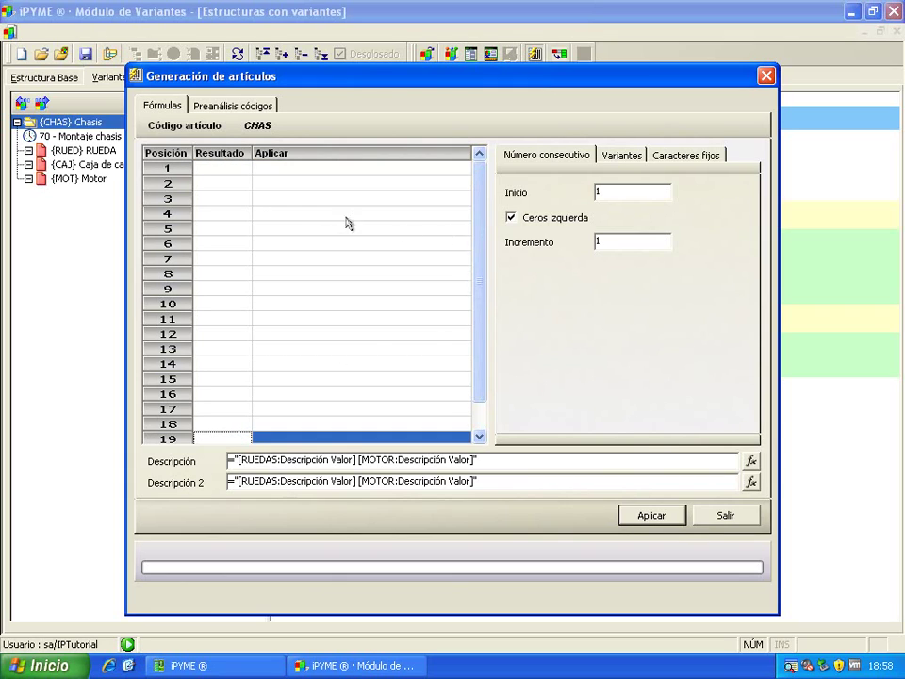
- Try to apply the fixed characters CHAS to positions 1 to 4 of the article code, and leave the article generation
left_click_drag(157, 170, 161, 216)
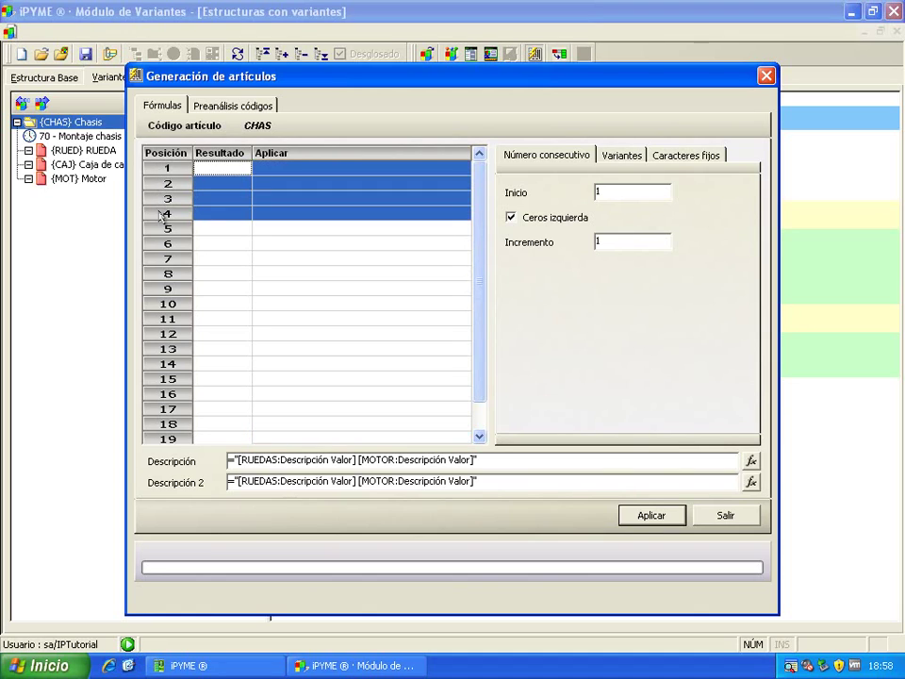
left_click(704, 157)
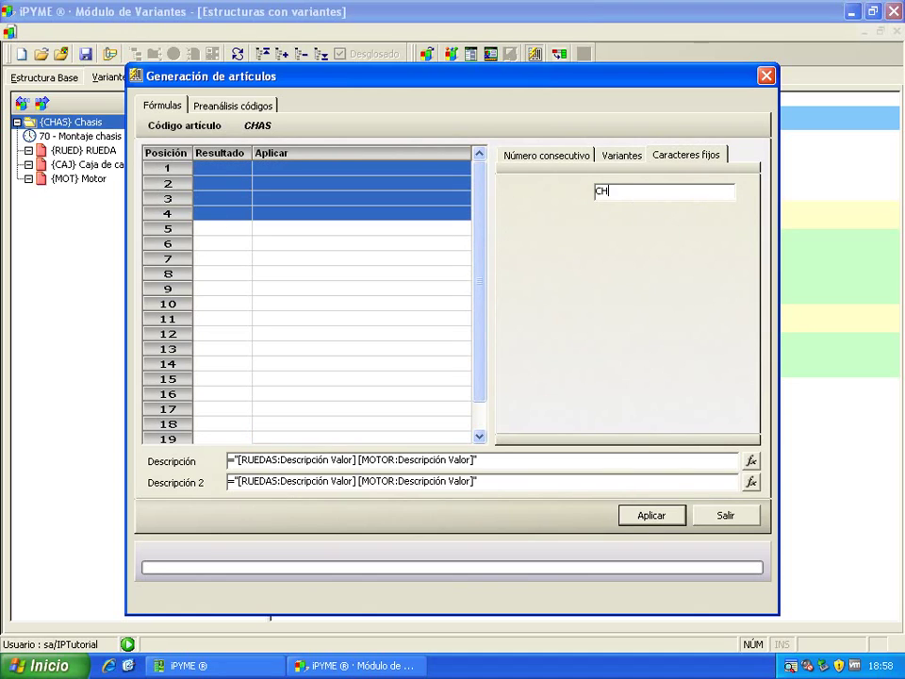
left_click(639, 520)
left_click(228, 228)
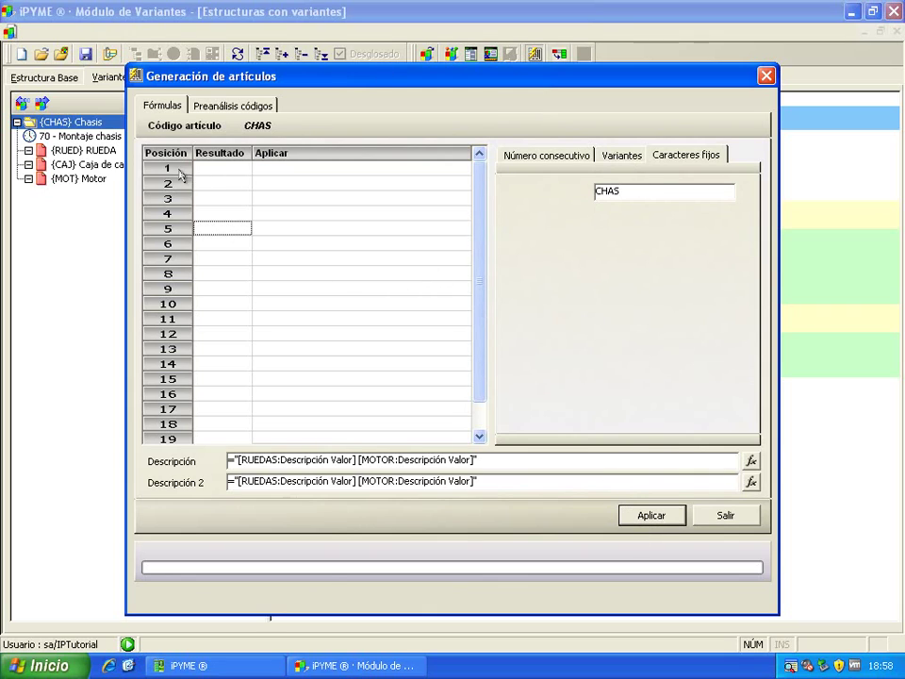
left_click_drag(175, 170, 175, 214)
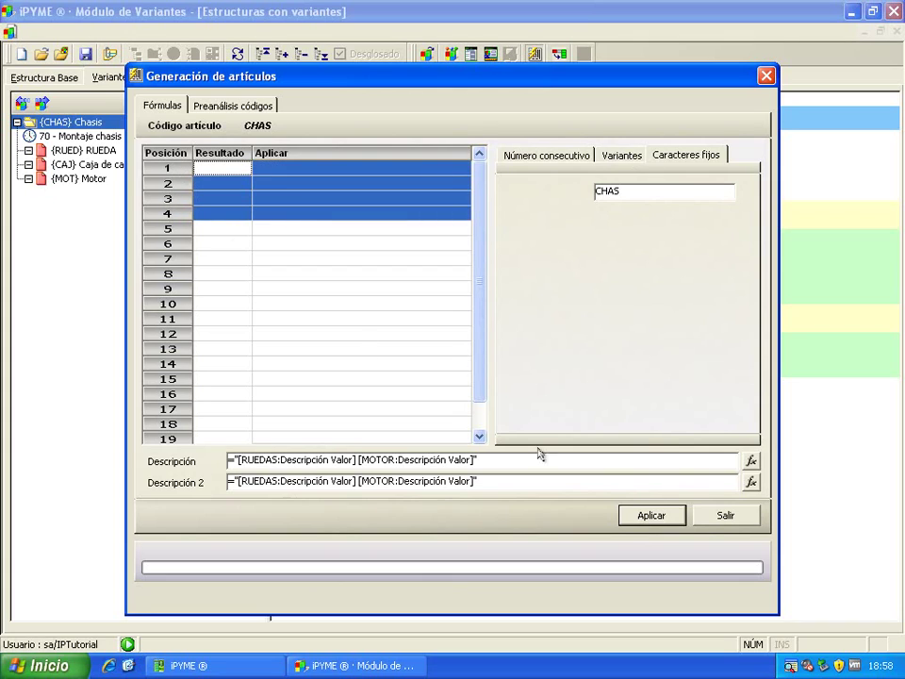
left_click(651, 515)
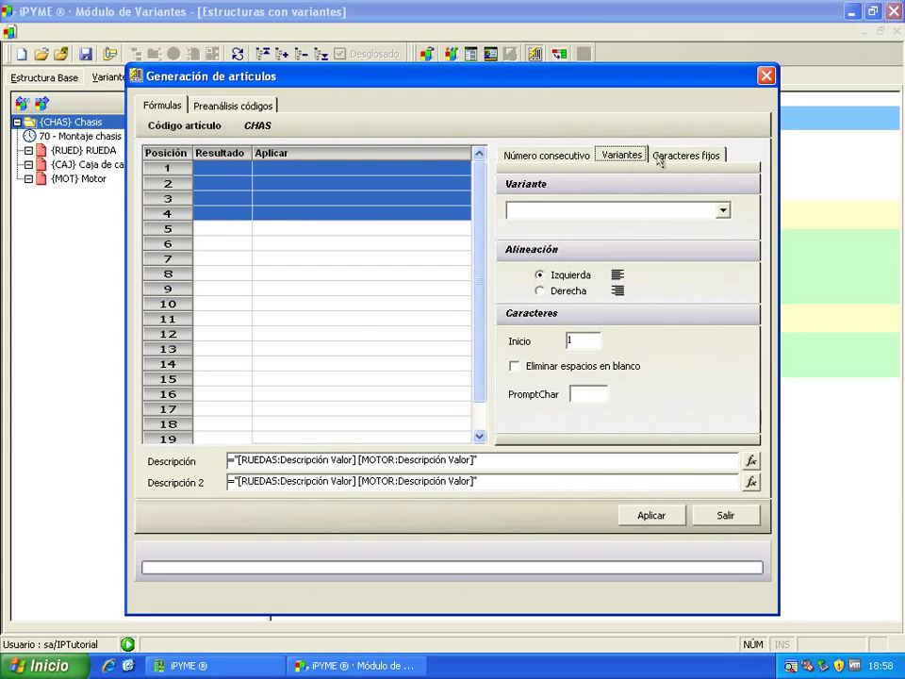
left_click(702, 521)
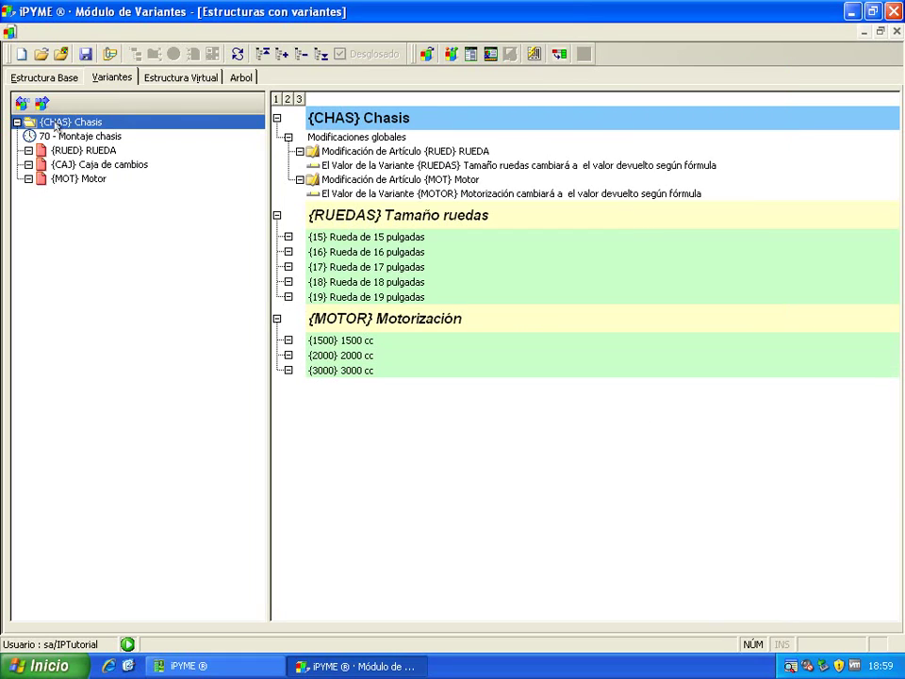
- Save the CHAS structure and reopen its article generation with all wheel size and engine values
left_click(534, 53)
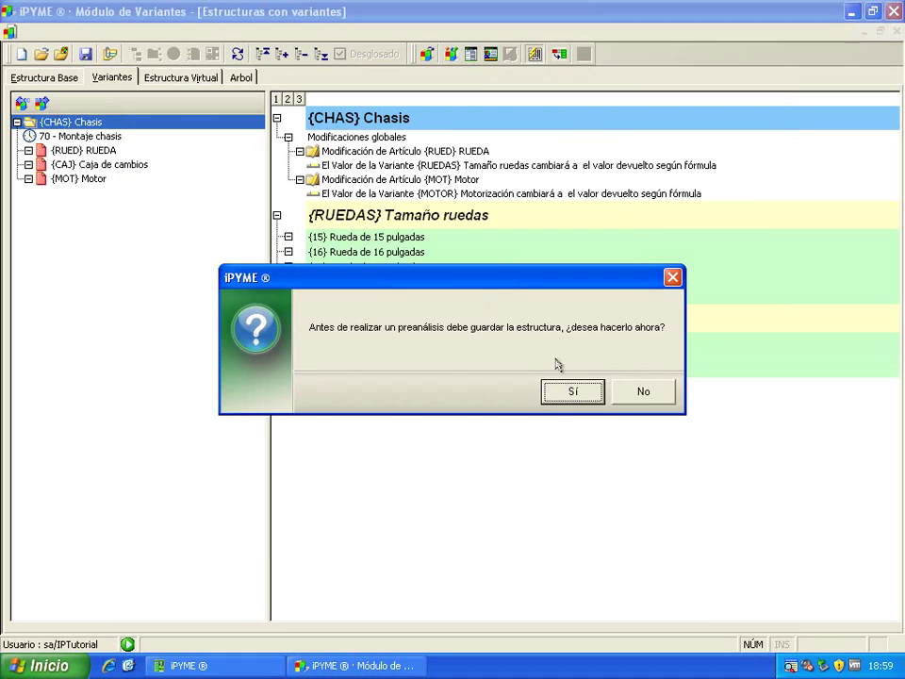
left_click(557, 389)
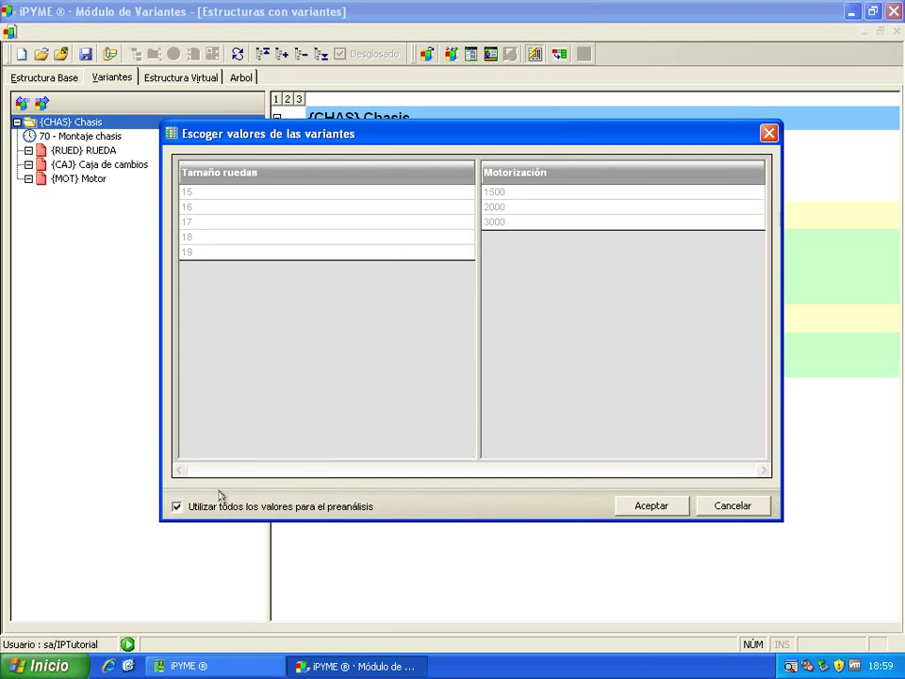
left_click(652, 510)
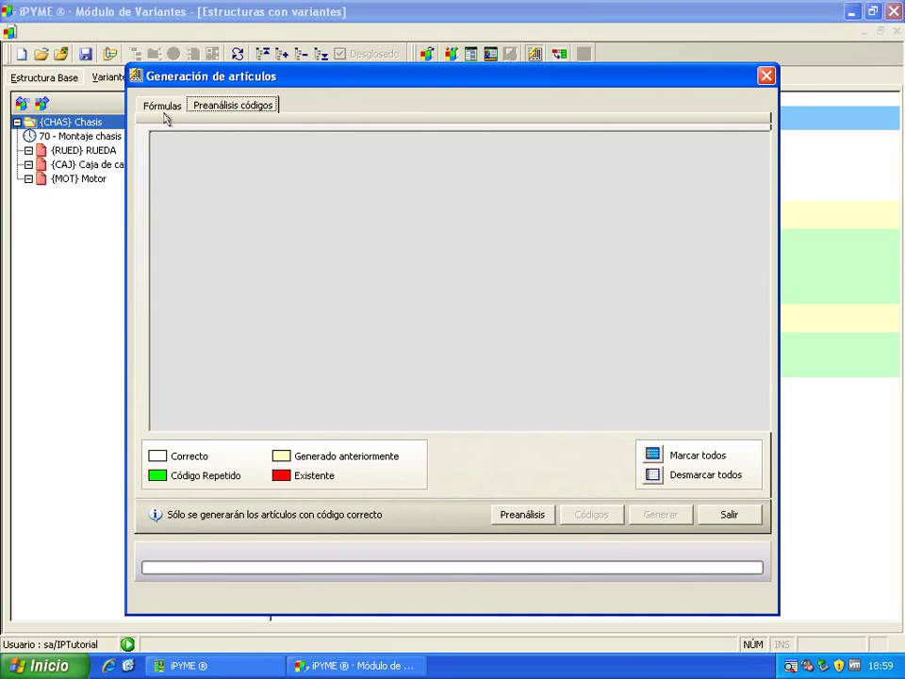
- Clear the CHAS article's code formula, removing the fixed characters block and the consecutive number block at position 19
left_click(163, 105)
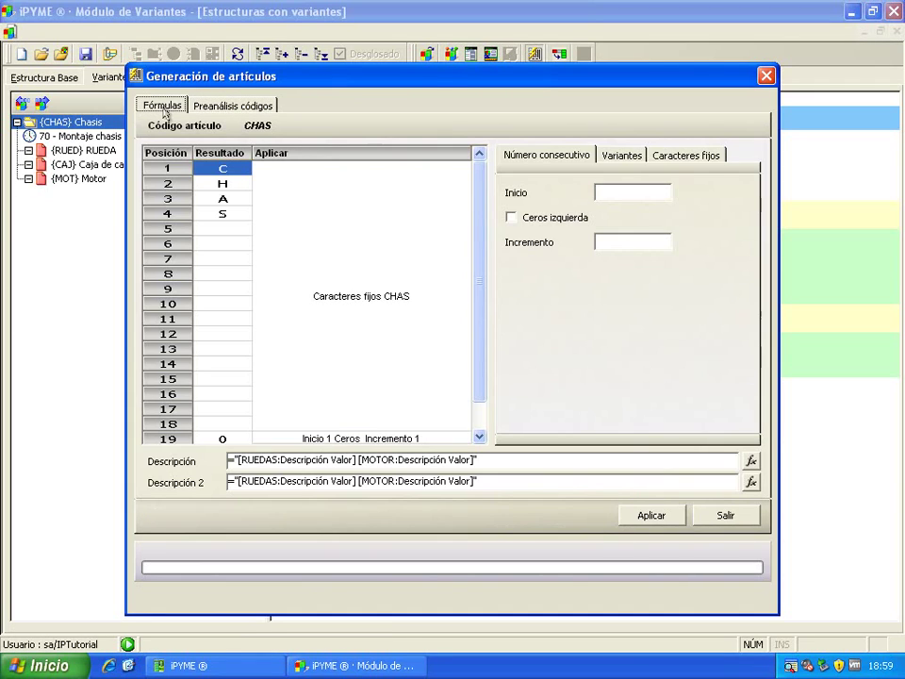
left_click(175, 171)
key("Delete")
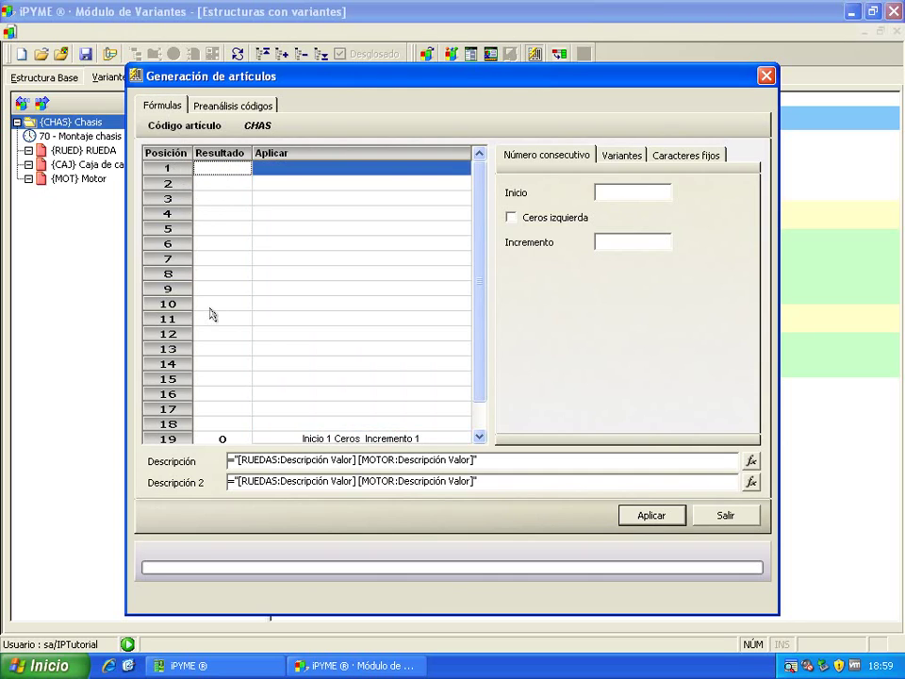
left_click(170, 438)
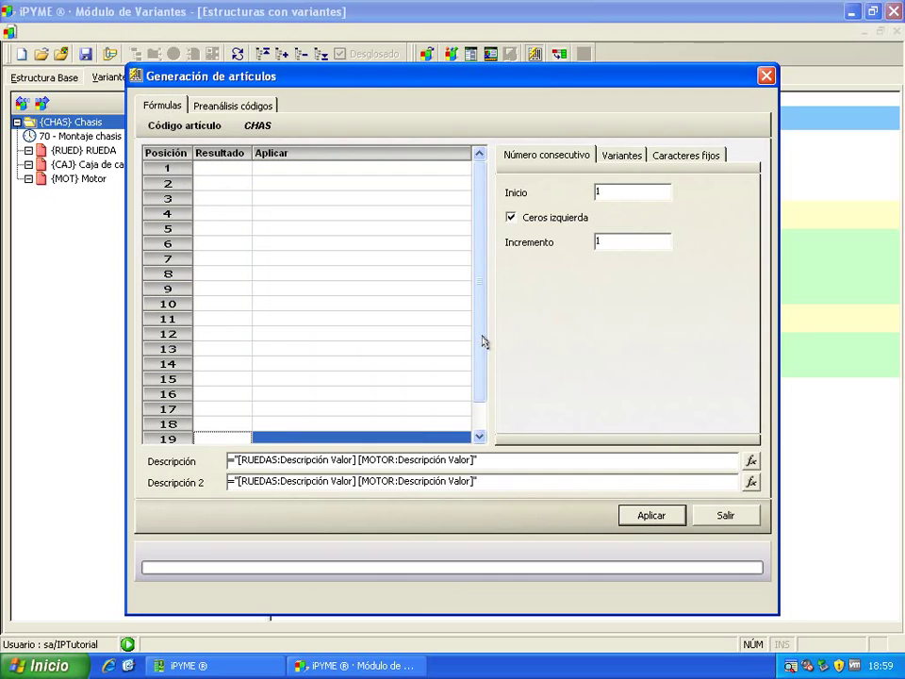
left_click_drag(481, 340, 481, 414)
scroll(187, 194, "up", 1)
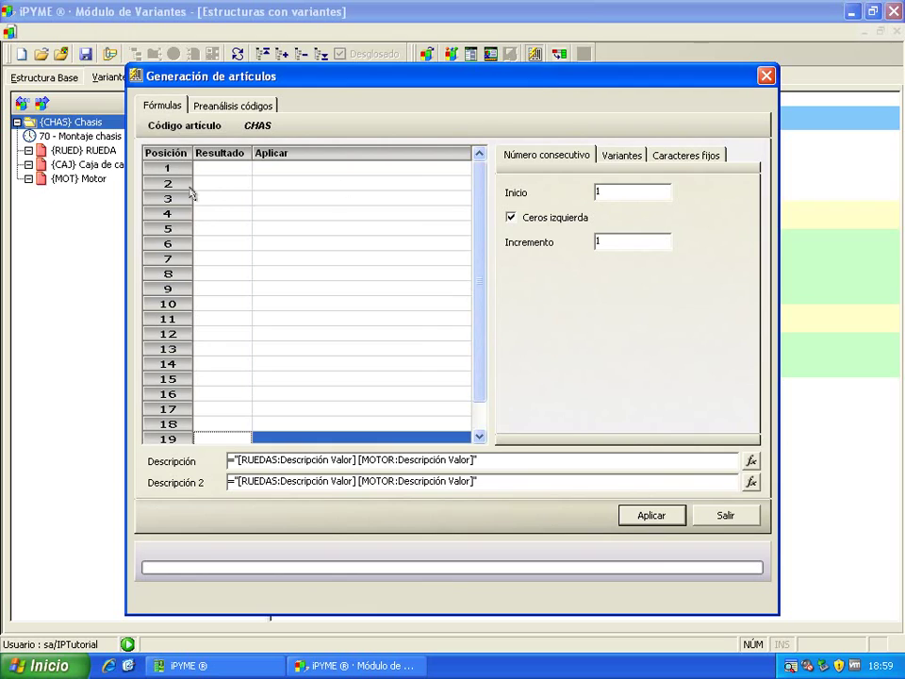
- Apply the fixed characters CHAS to positions 1 to 4 of the article code
left_click(174, 171)
left_click_drag(173, 176, 174, 215)
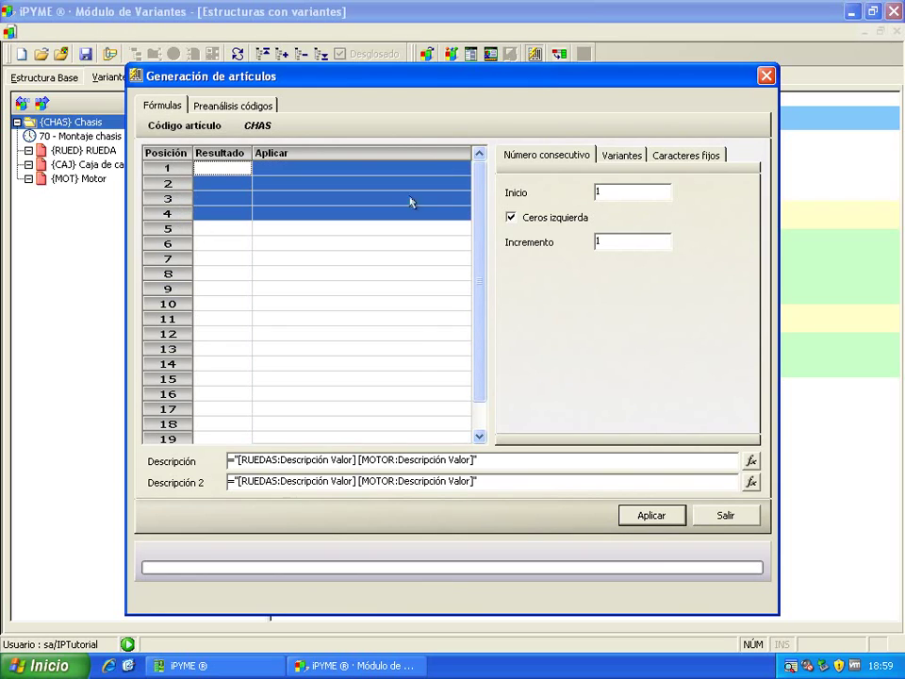
left_click(670, 155)
left_click(640, 191)
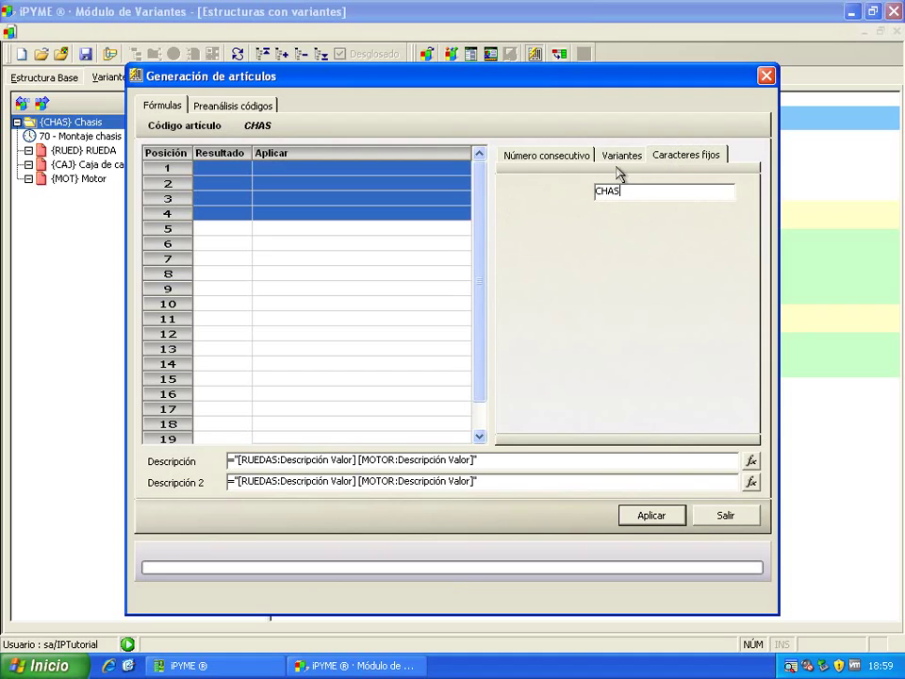
left_click(650, 515)
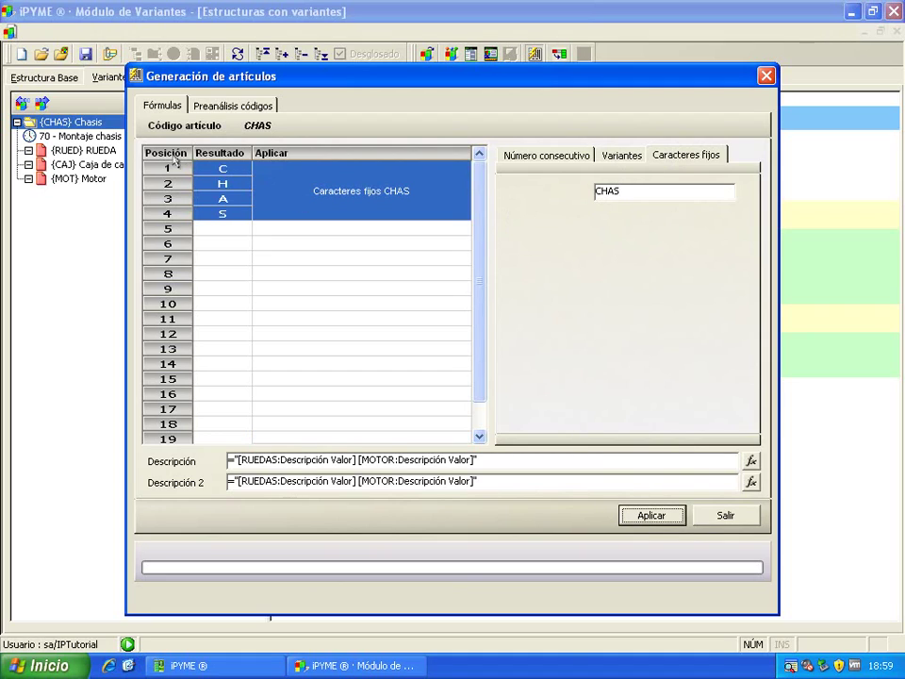
- Apply the fixed character / to position 5 of the article code
left_click(215, 232)
left_click(622, 154)
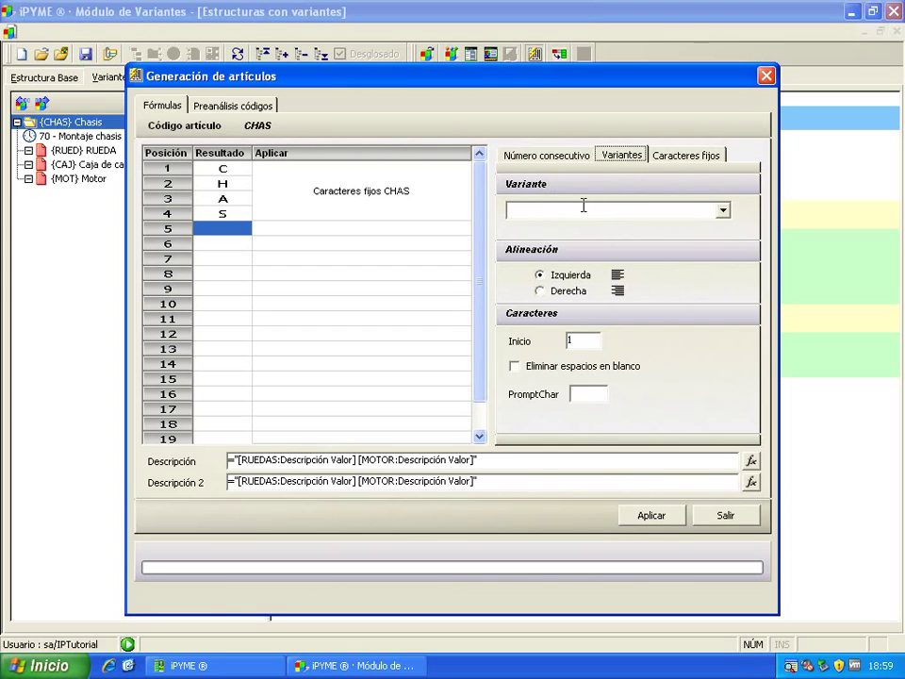
key("Right")
double_click(651, 193)
key("BackSpace")
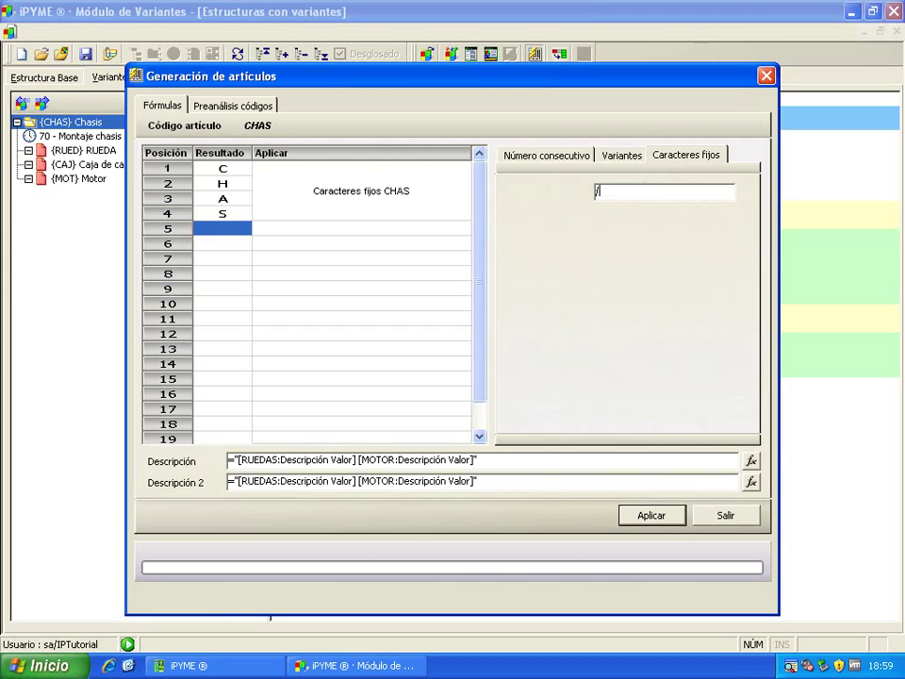
key("Tab")
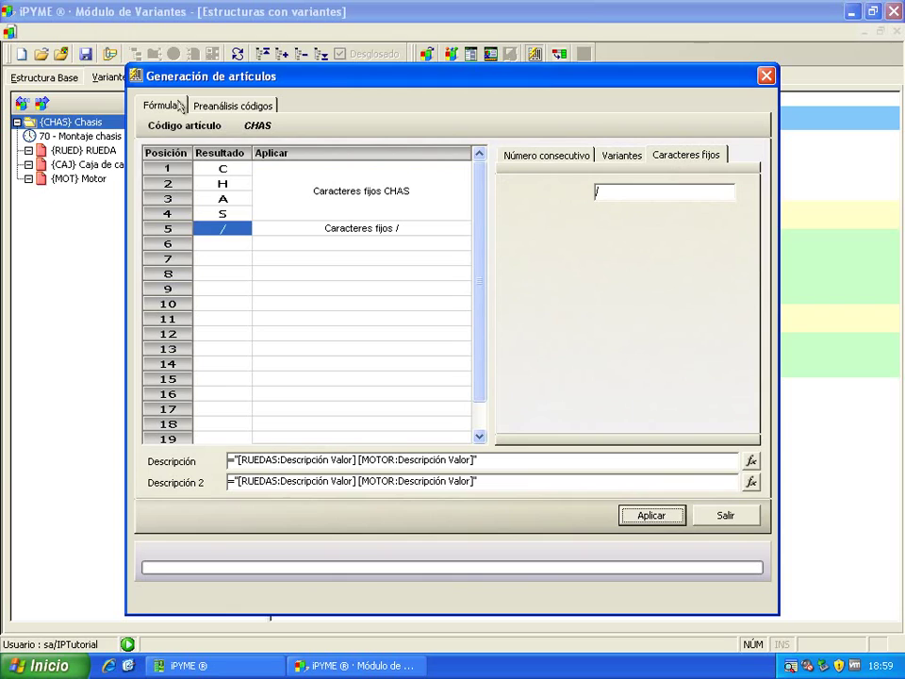
- Assign the RUEDAS variant, left-aligned from character 1, to positions 6 and 7 of the article code
left_click(223, 243)
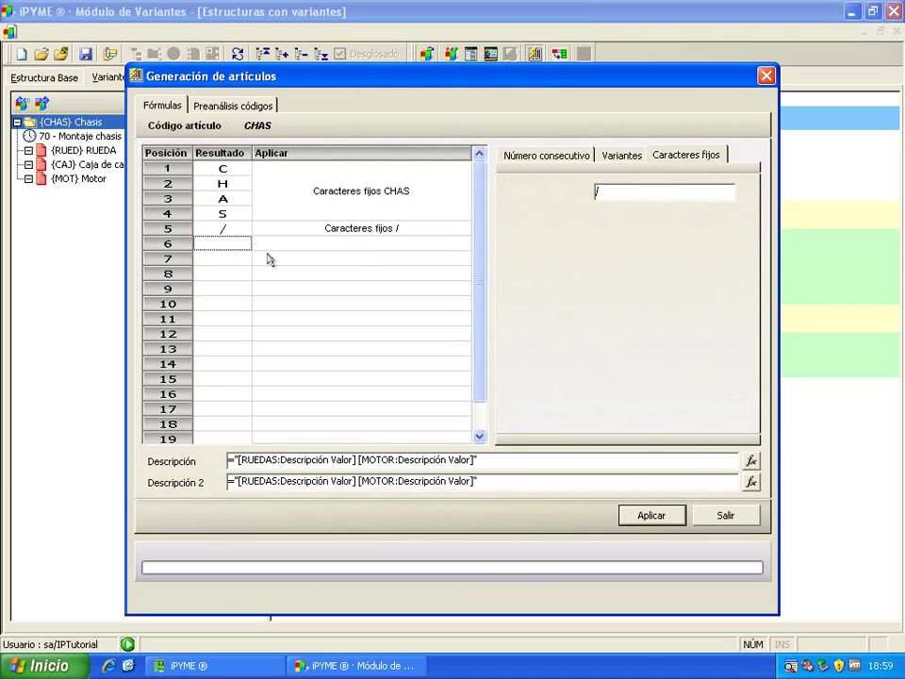
left_click(623, 156)
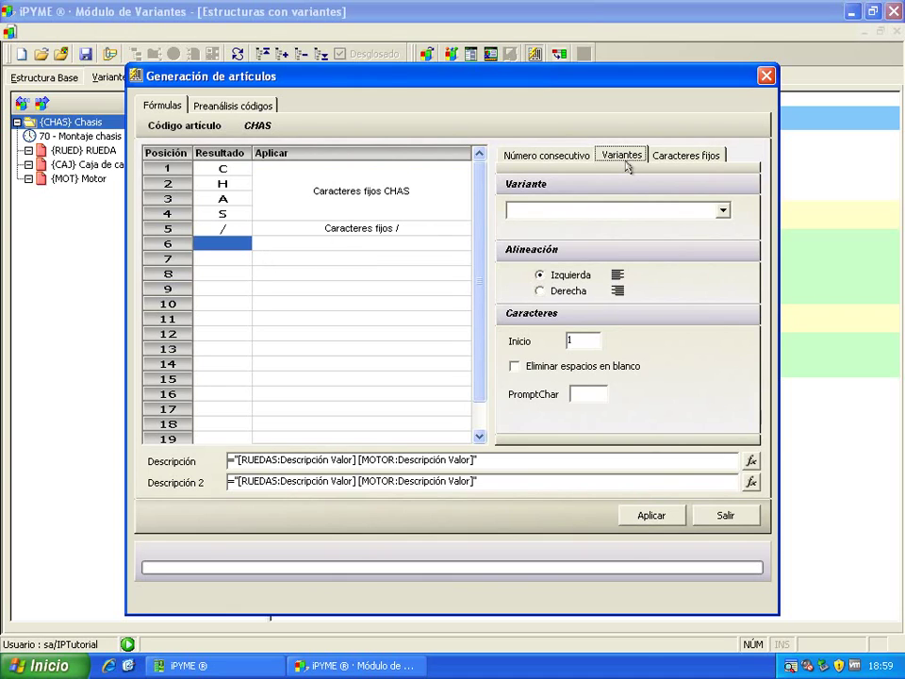
left_click(723, 212)
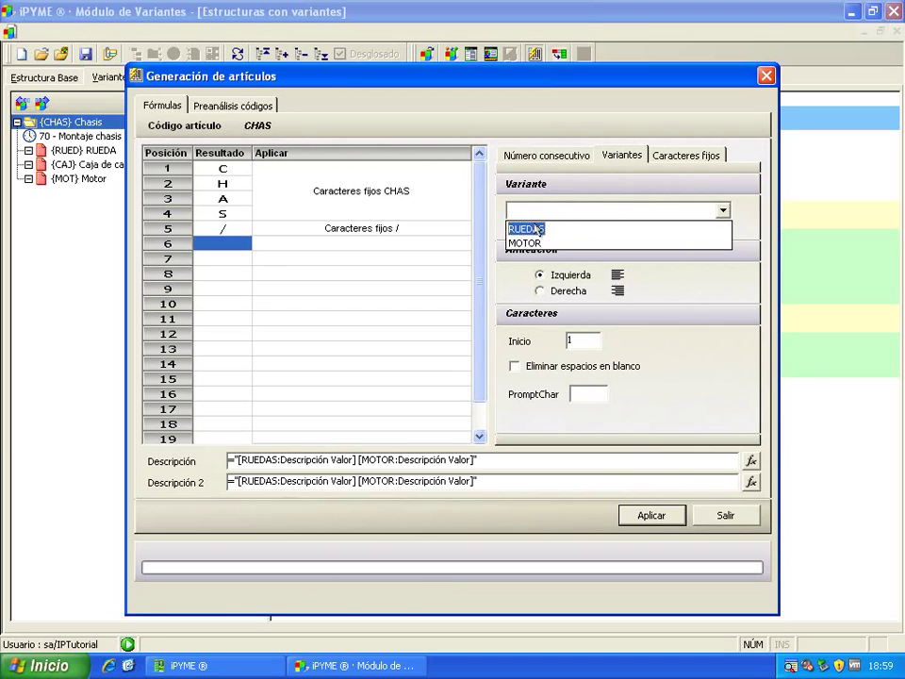
left_click(543, 89)
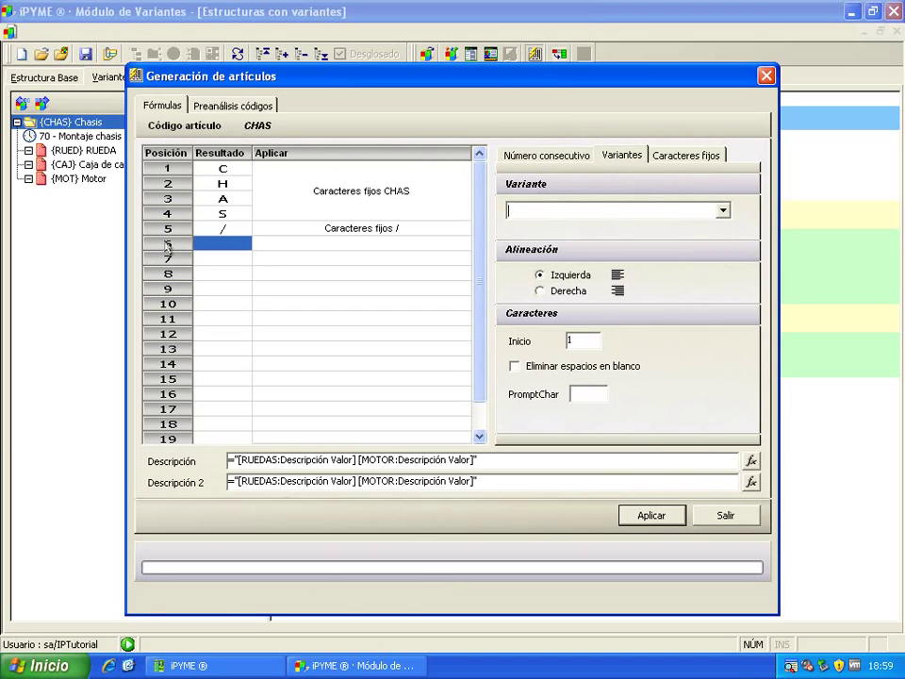
left_click_drag(167, 245, 170, 264)
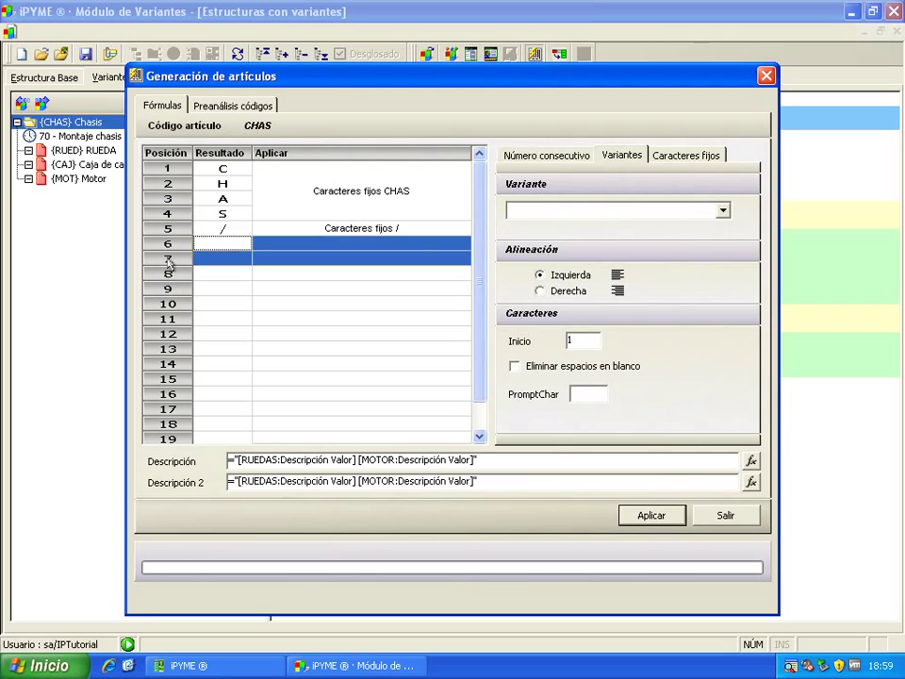
left_click(722, 210)
left_click(582, 228)
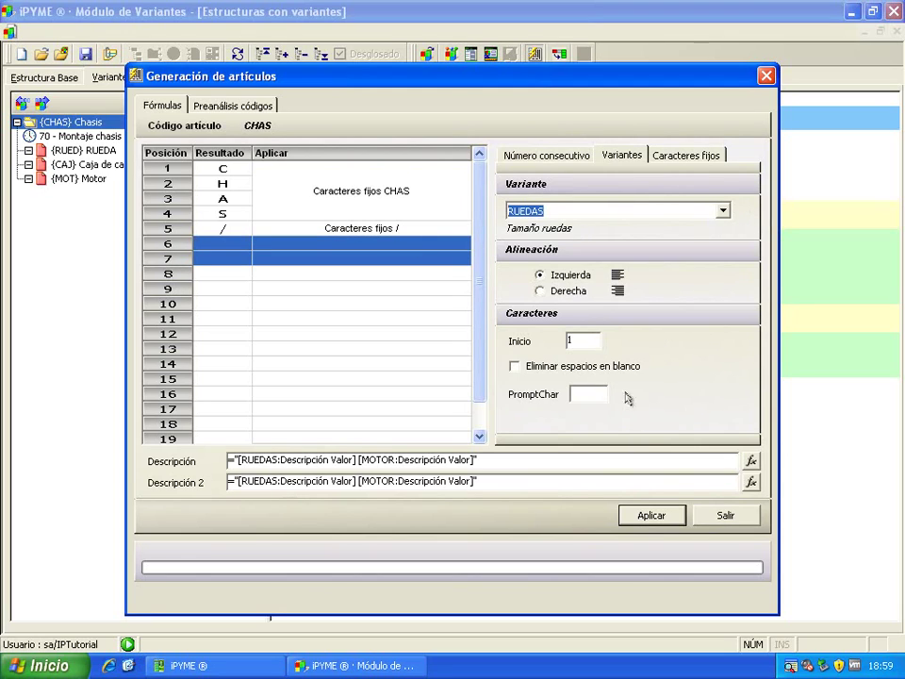
left_click(651, 515)
- Apply the fixed character - to position 8 of the article code
left_click(224, 274)
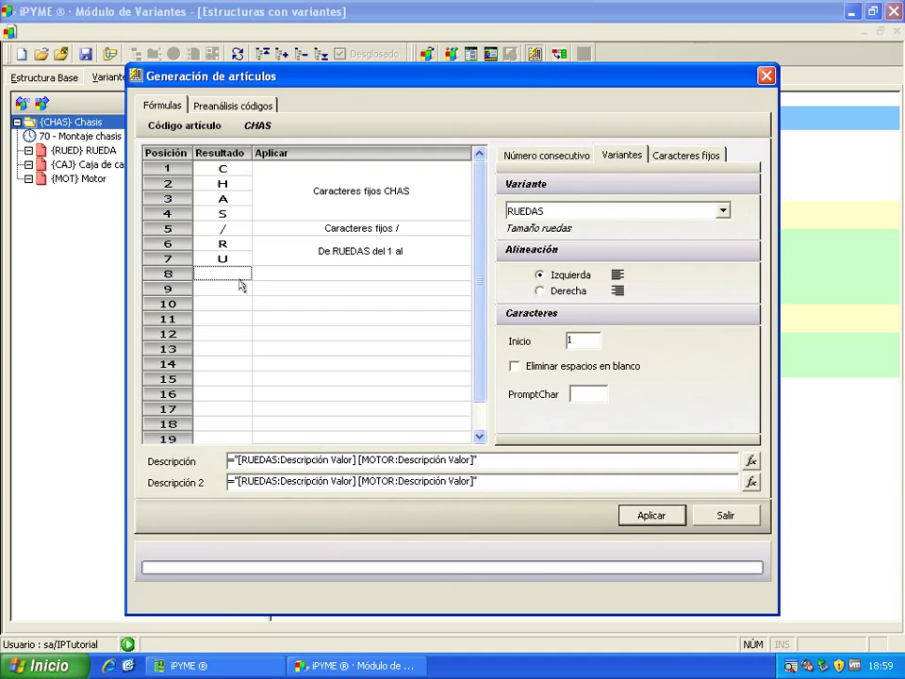
left_click(687, 155)
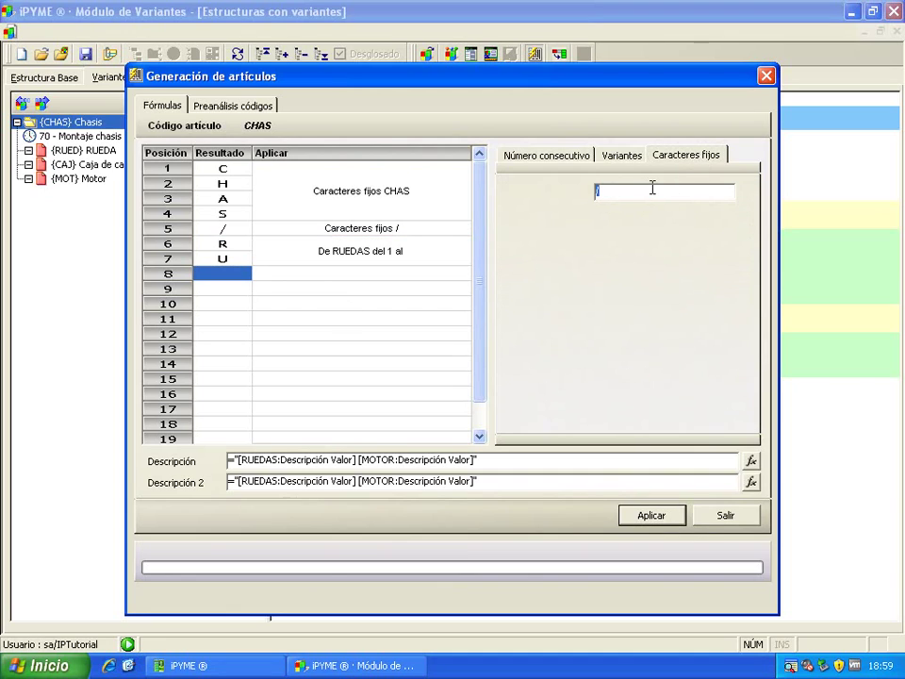
type("-")
left_click(650, 516)
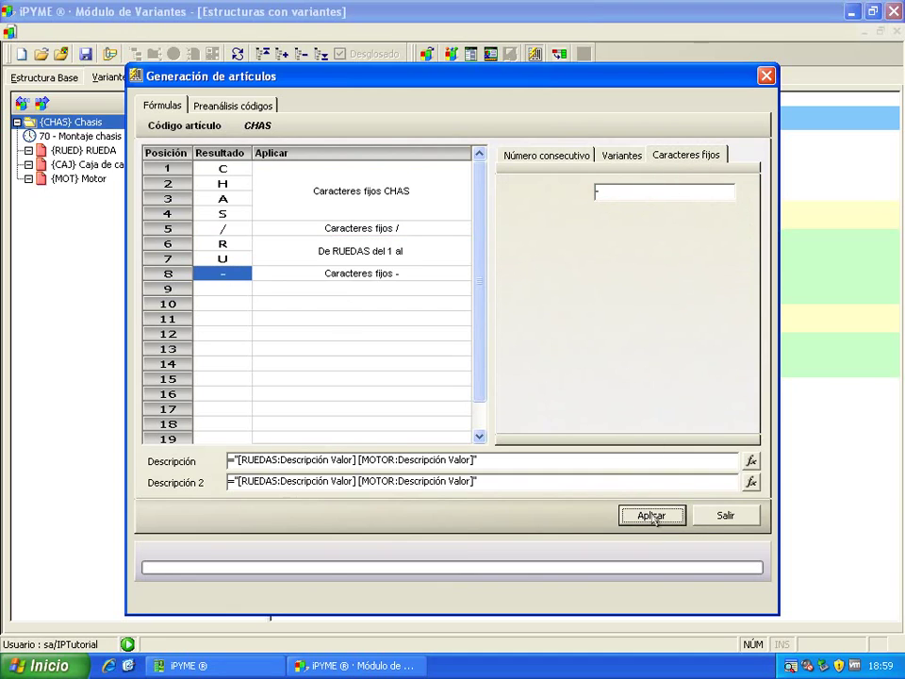
- Assign the MOTOR variant, left-aligned from character 1, to positions 9 to 12 of the article code
left_click(226, 289)
left_click_drag(227, 302, 281, 331)
left_click(623, 155)
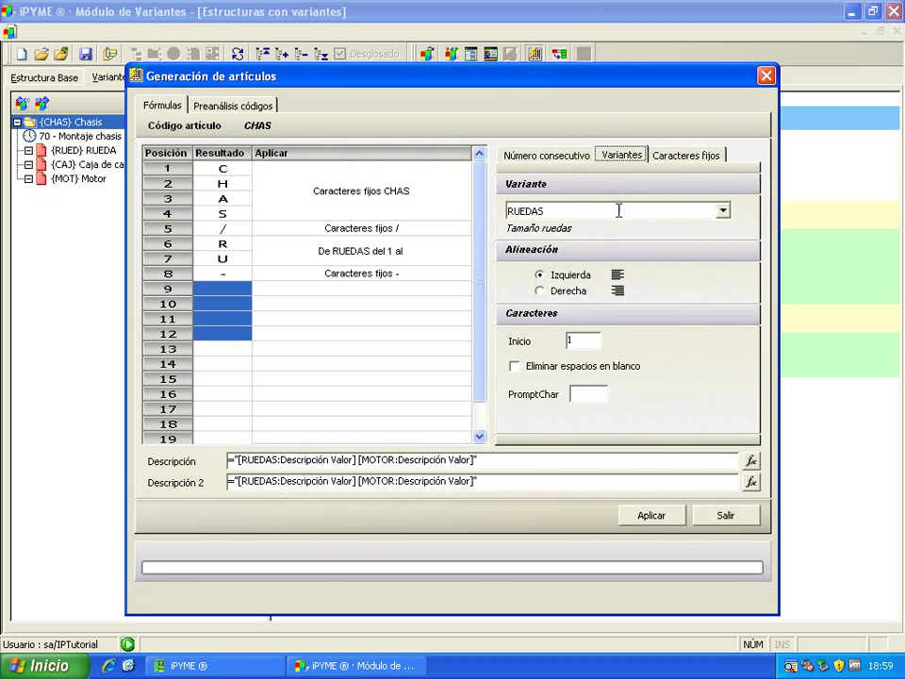
left_click(722, 211)
left_click(606, 247)
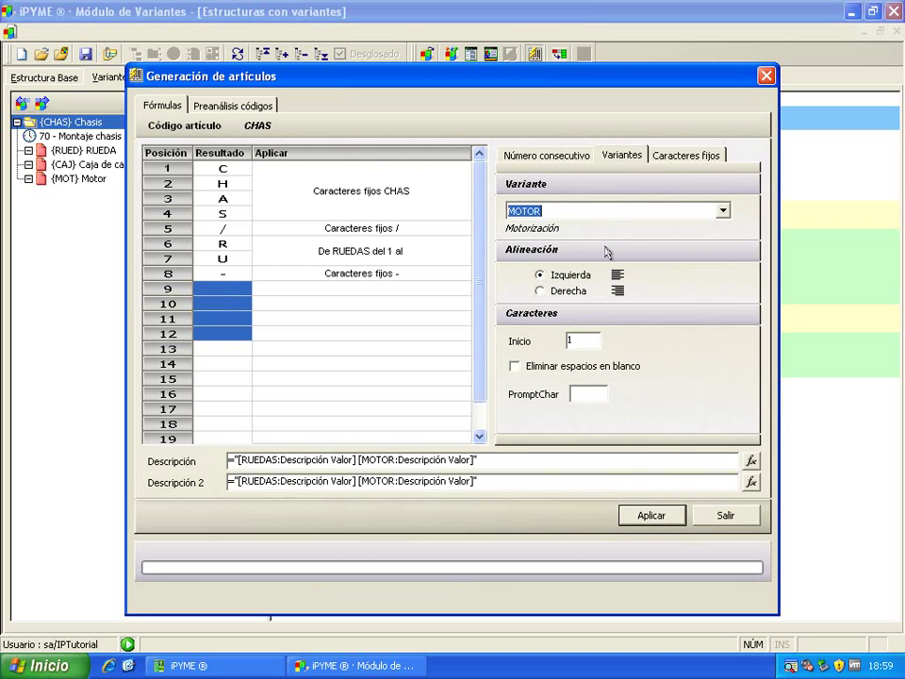
left_click(649, 514)
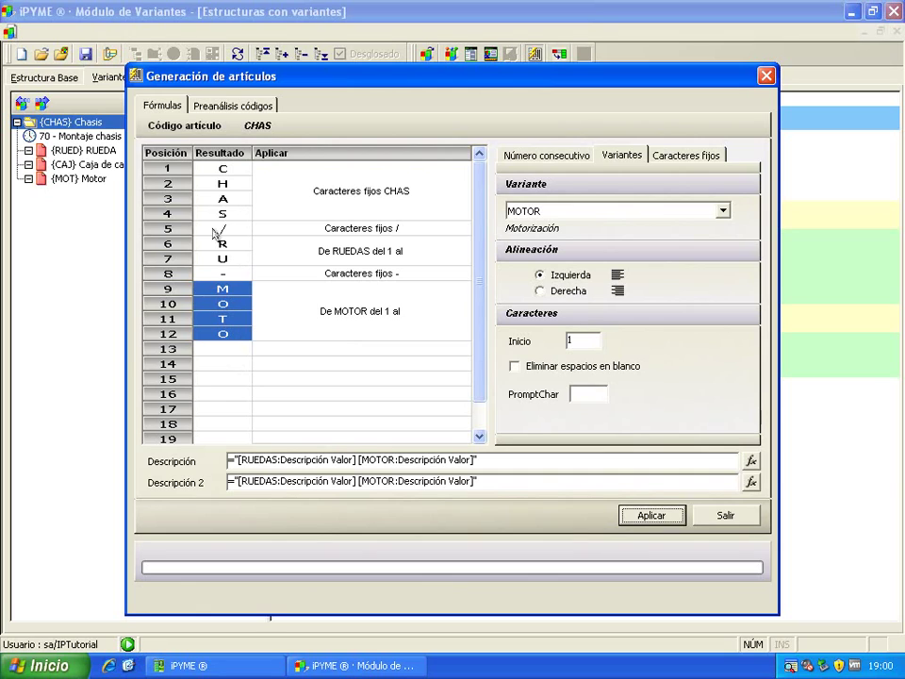
- Clear the Descripción 2 formula and replace the Descripción formula with "Chasis " &
left_click_drag(500, 480, 217, 470)
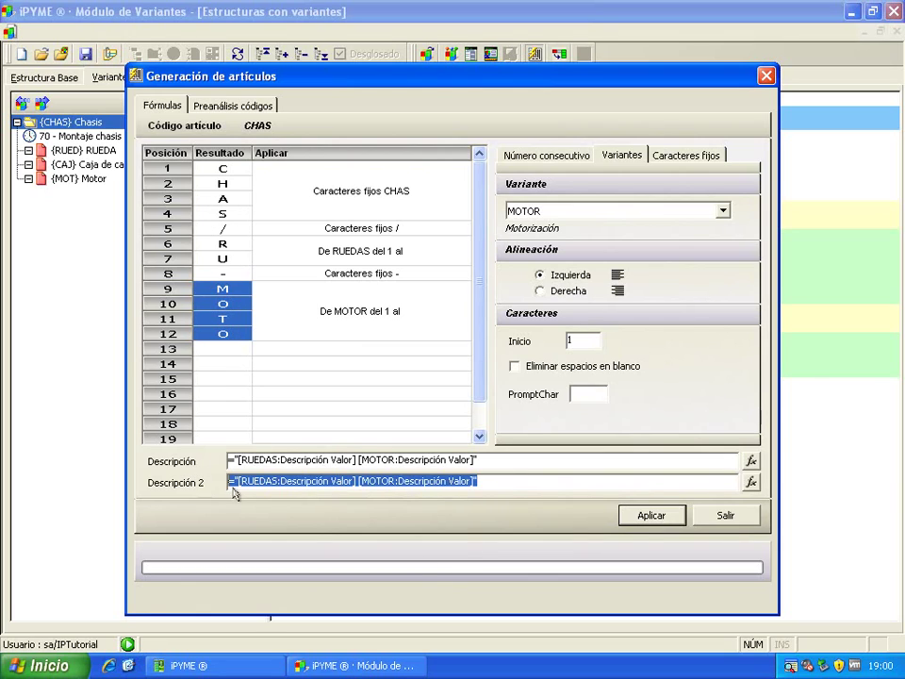
key("Delete")
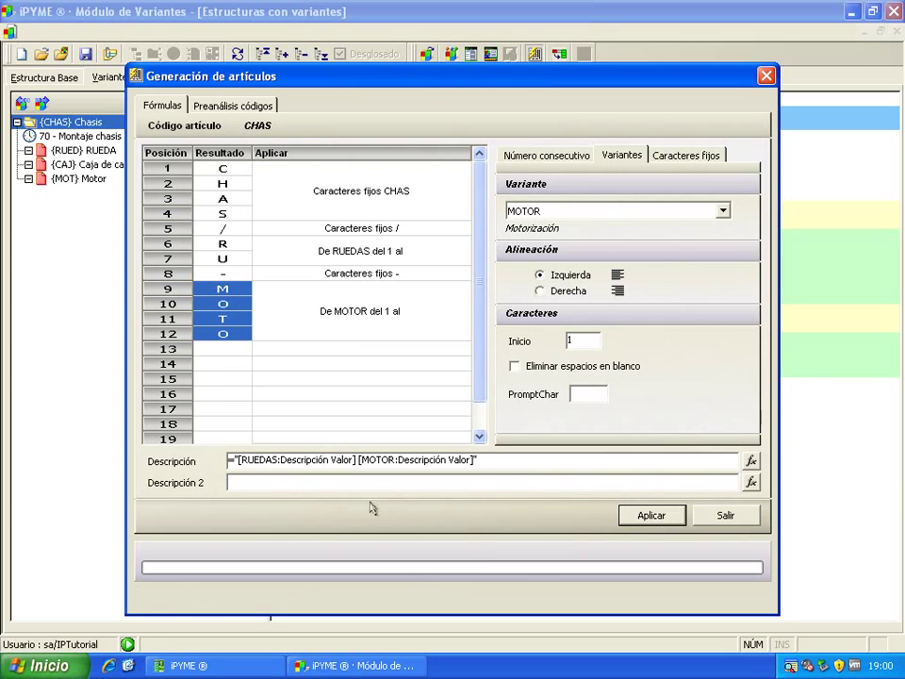
left_click(752, 461)
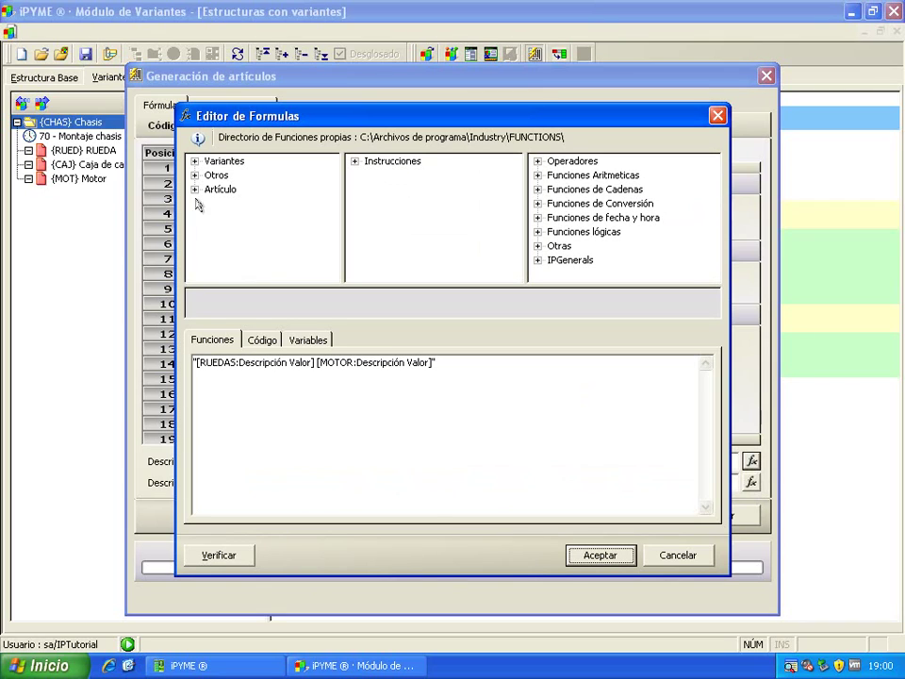
left_click_drag(457, 375, 135, 373)
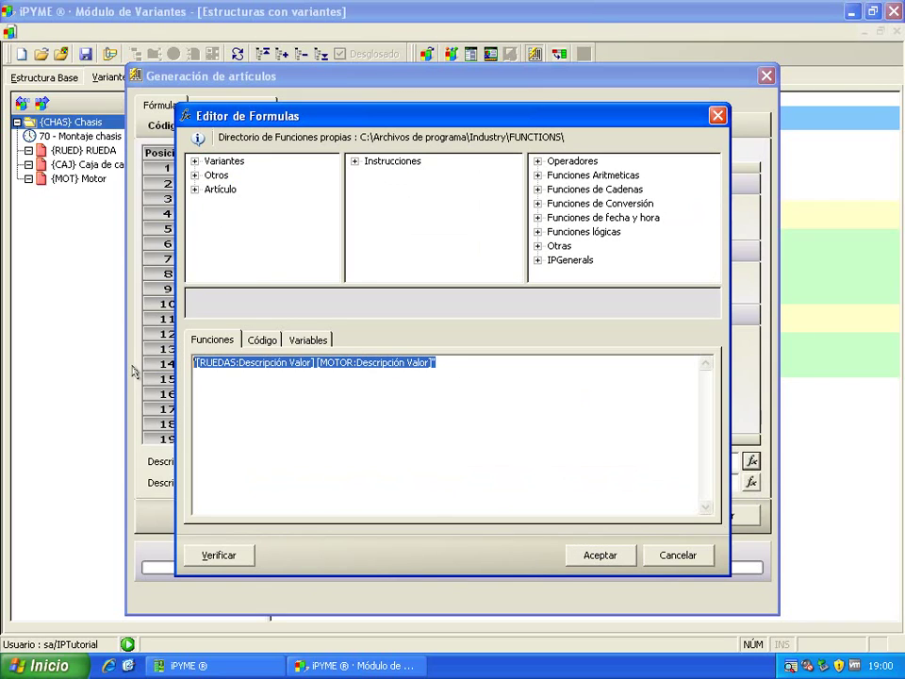
key("Delete")
type("\"Chasis \" &")
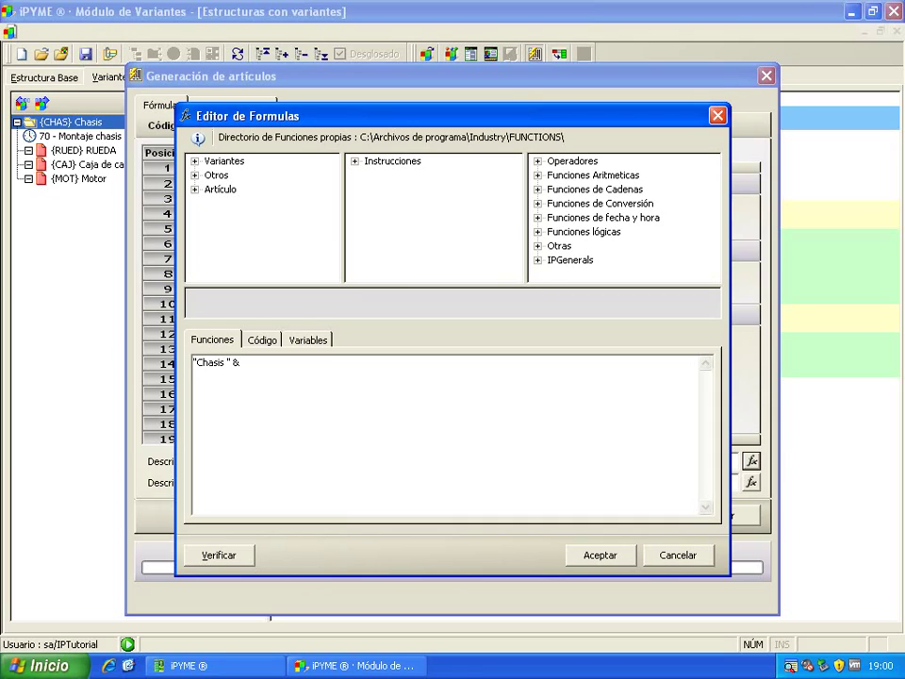
- Append the RUEDAS:Valor variable to the description formula and supply its verification value
left_click(215, 176)
left_click(195, 163)
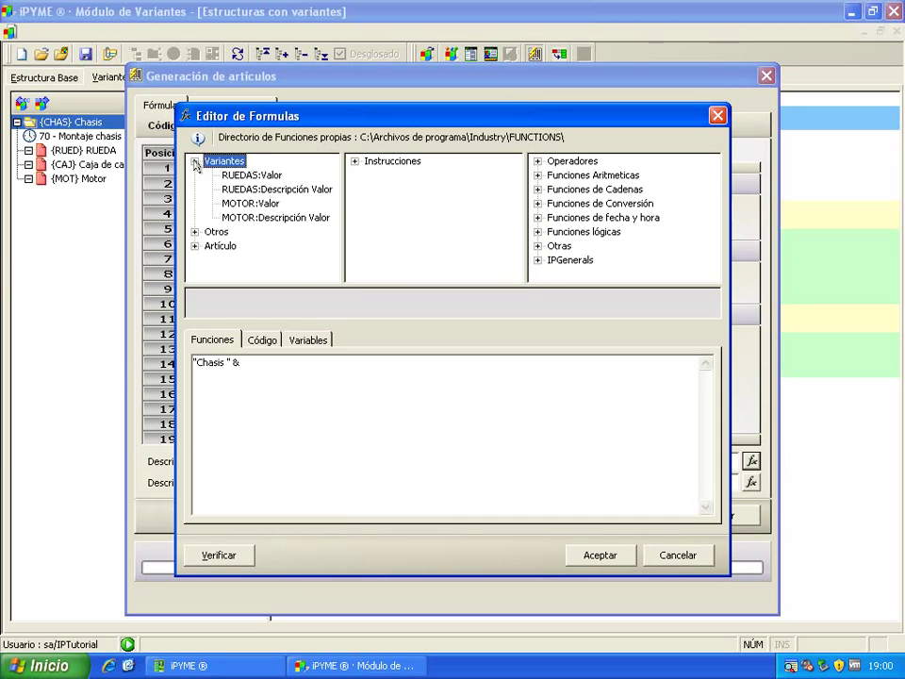
left_click(237, 176)
left_click(320, 190)
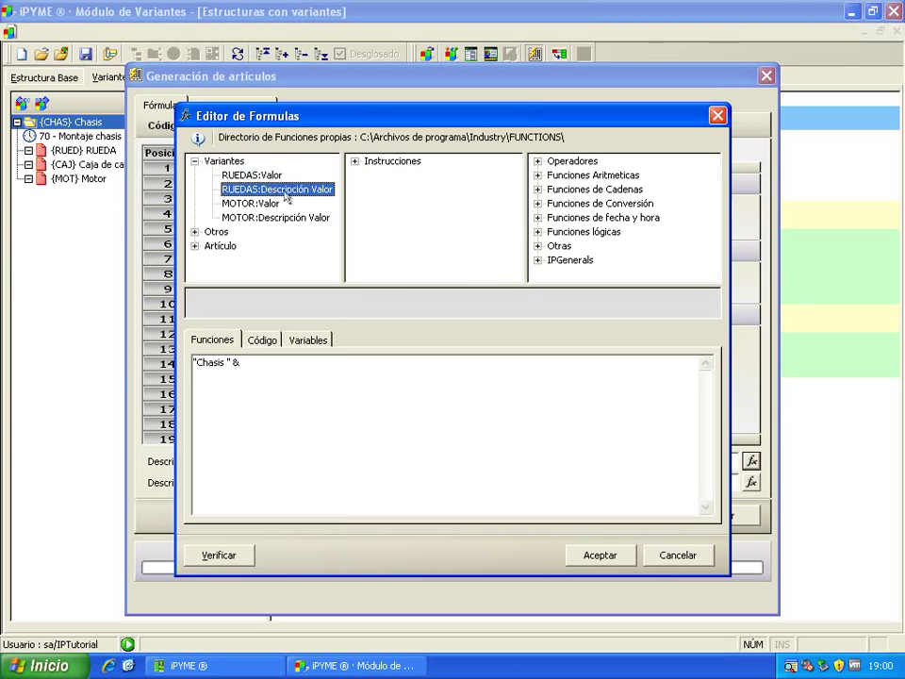
left_click(253, 175)
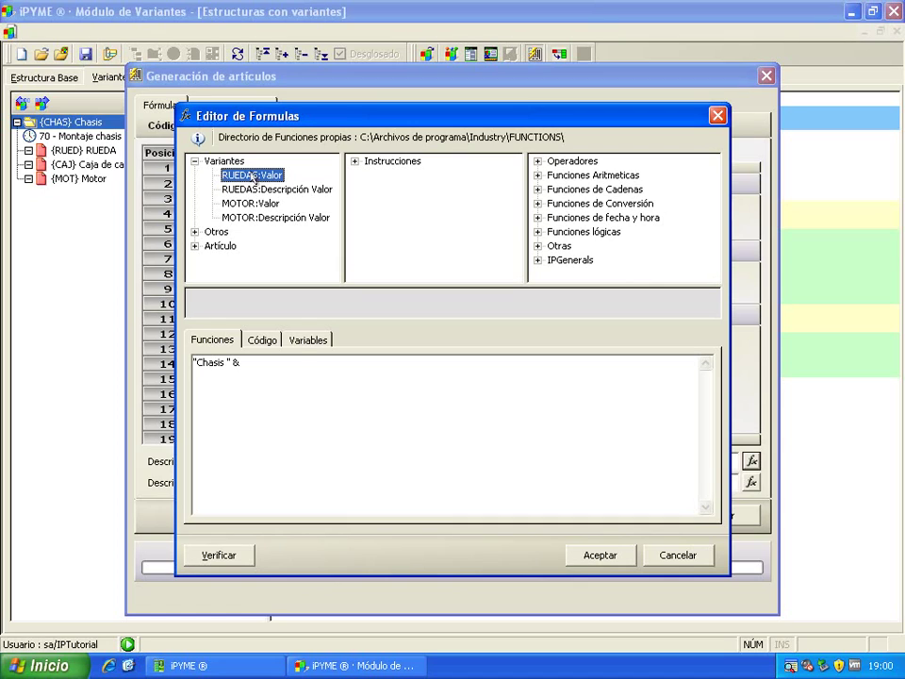
double_click(253, 176)
type("1")
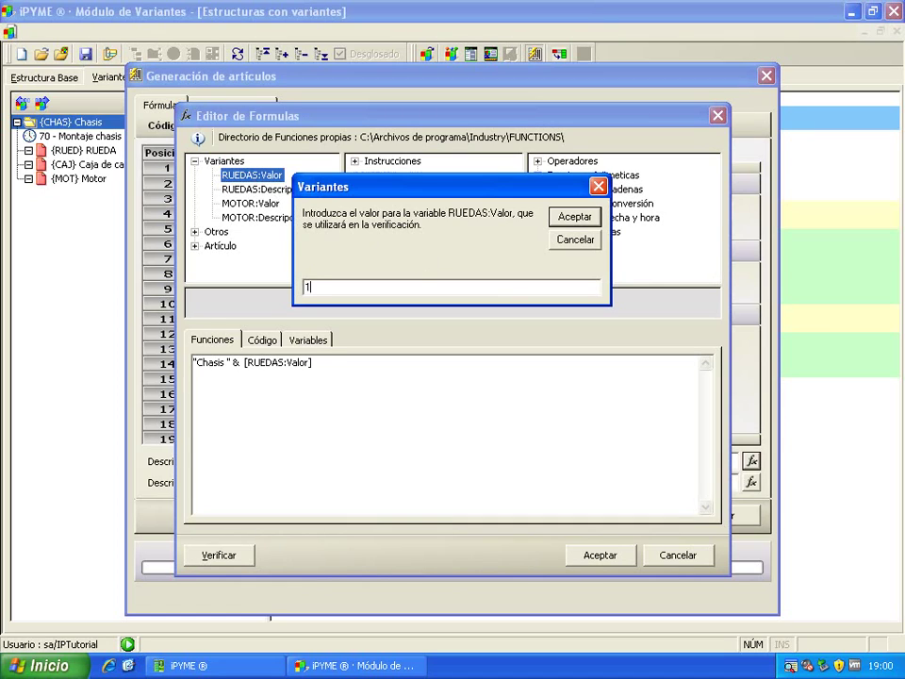
left_click(573, 218)
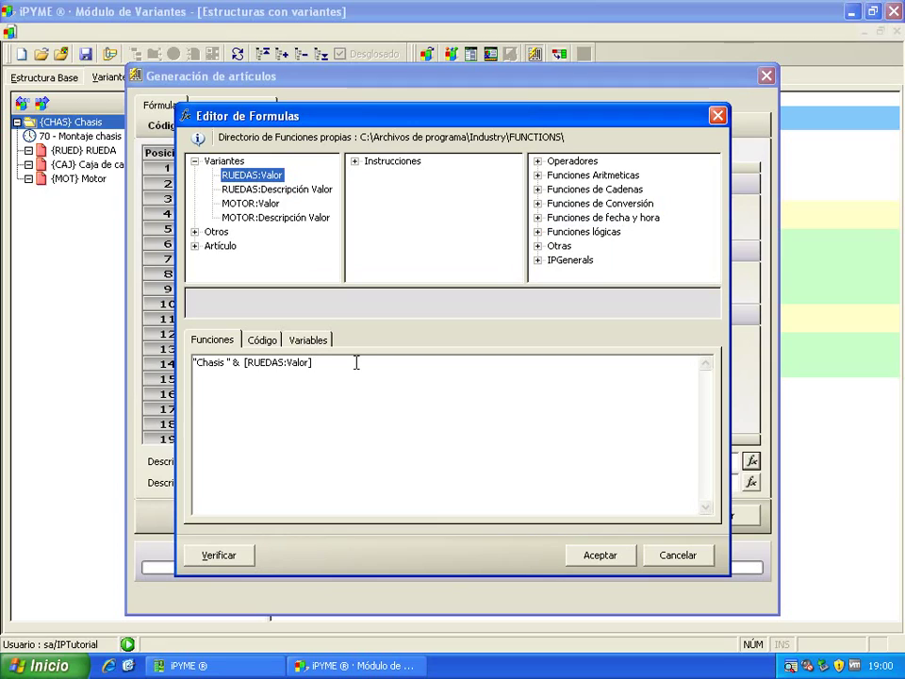
- Extend the description formula with & "-" & [MOTOR:Valor], using 1500 as the verification value for MOTOR:Valor
type("& \"-")
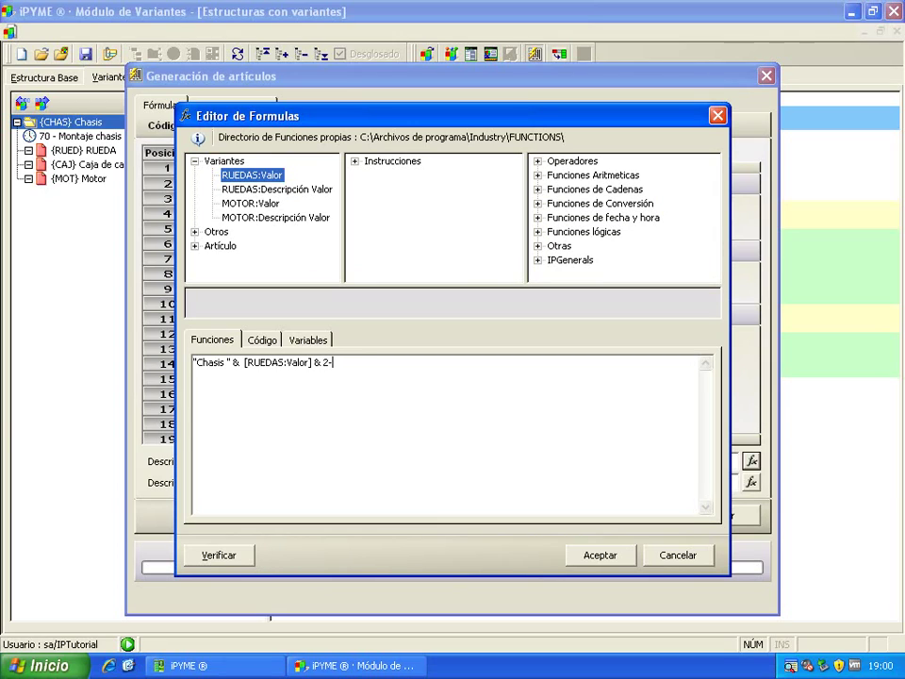
type("\" &")
double_click(238, 203)
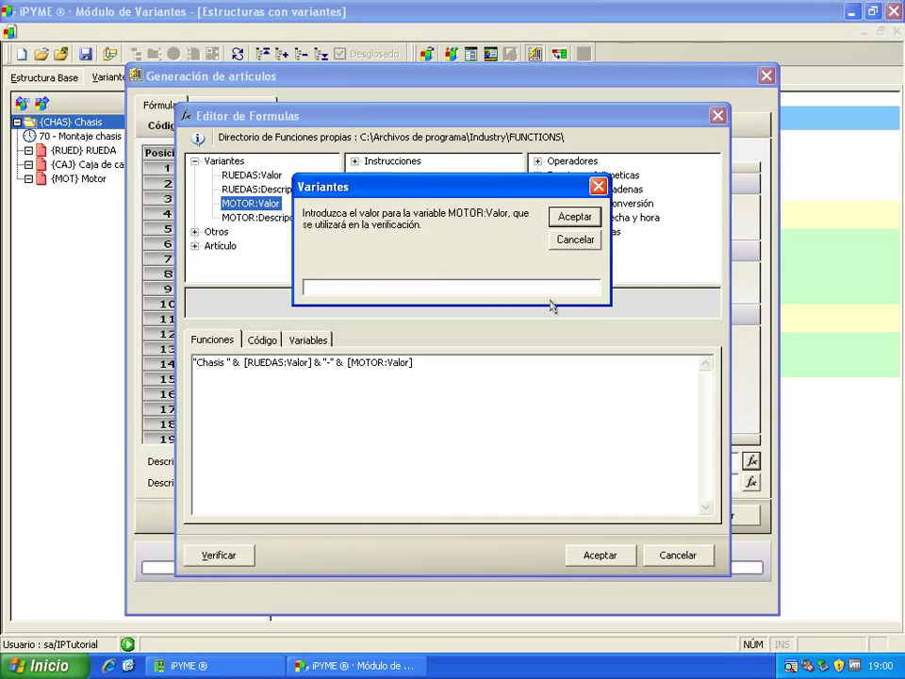
type("1500")
left_click(596, 223)
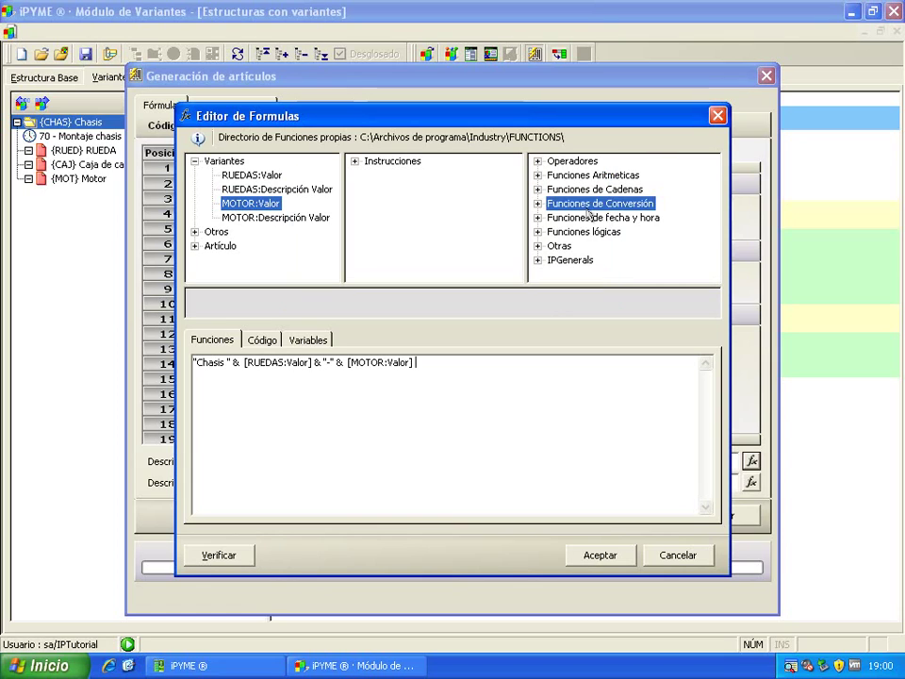
- Verify and accept the chassis description formula, then close the article generation settings for CHAS
left_click(219, 556)
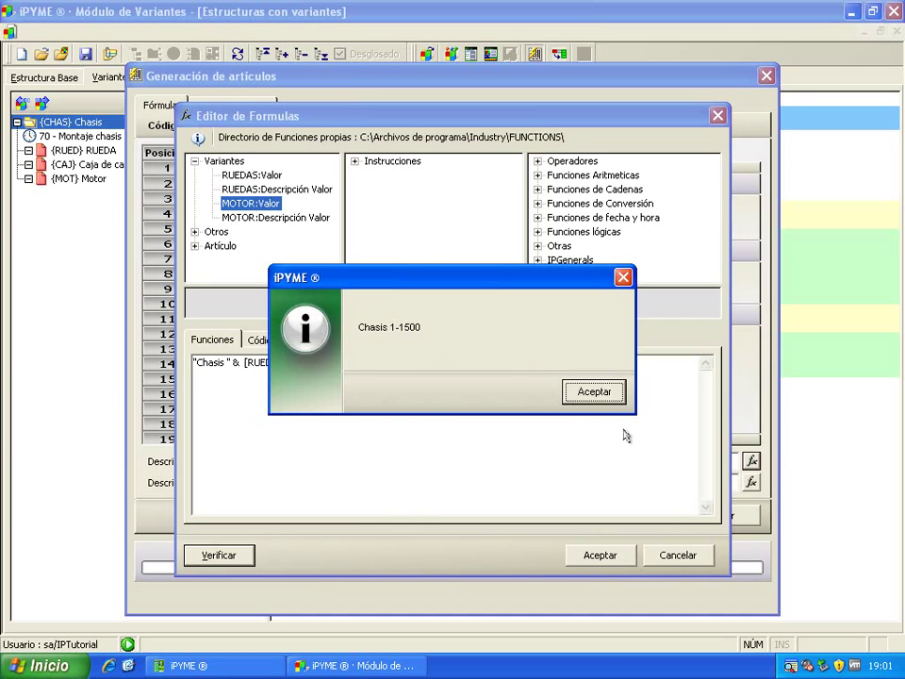
left_click(600, 394)
left_click(617, 554)
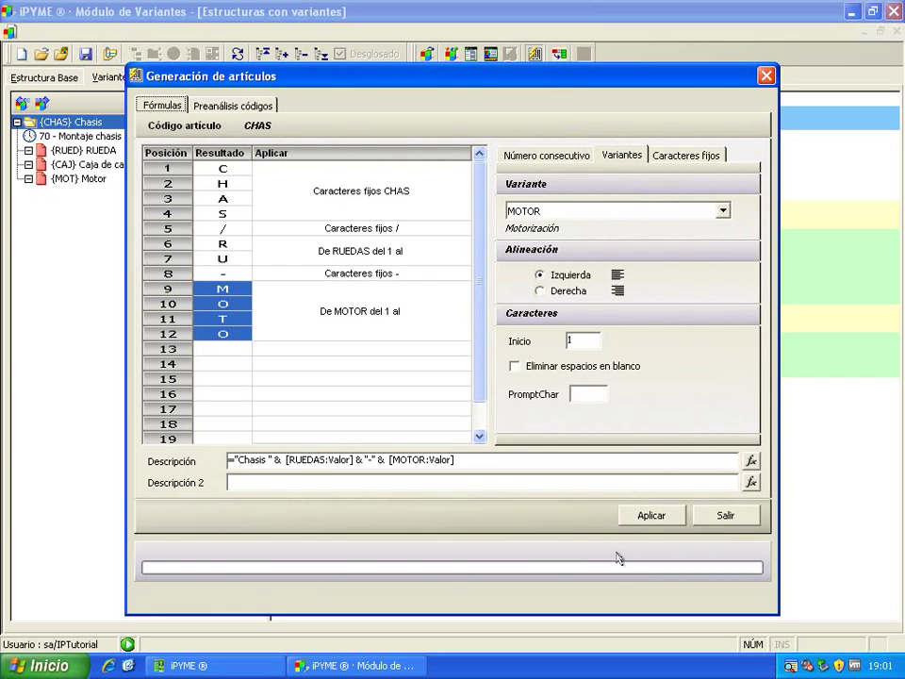
left_click(723, 516)
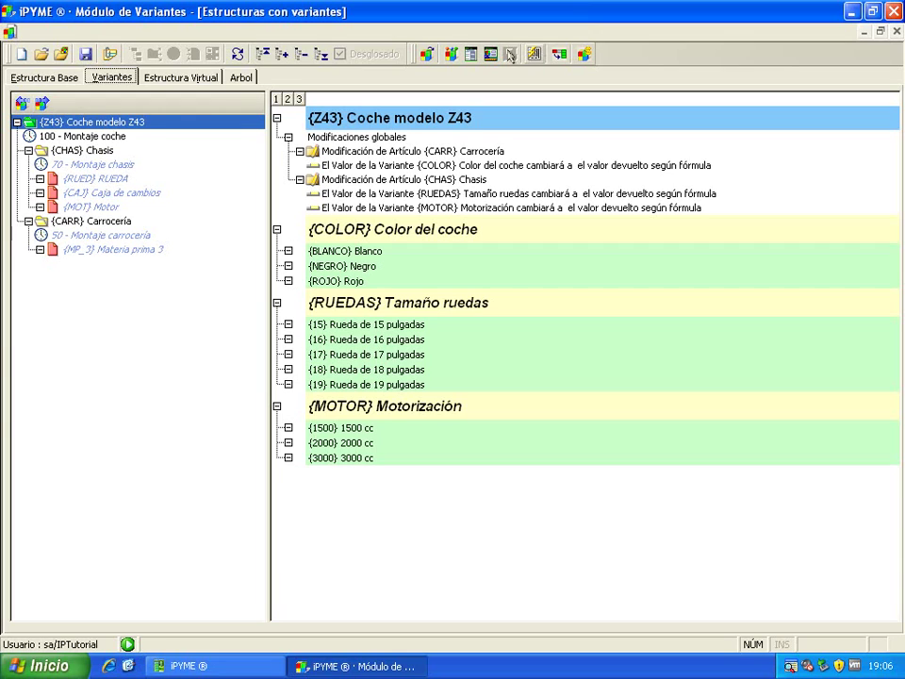
- Generate the Z43 virtual structure with colour ROJO, wheel size 18 and engine 2000
left_click(451, 57)
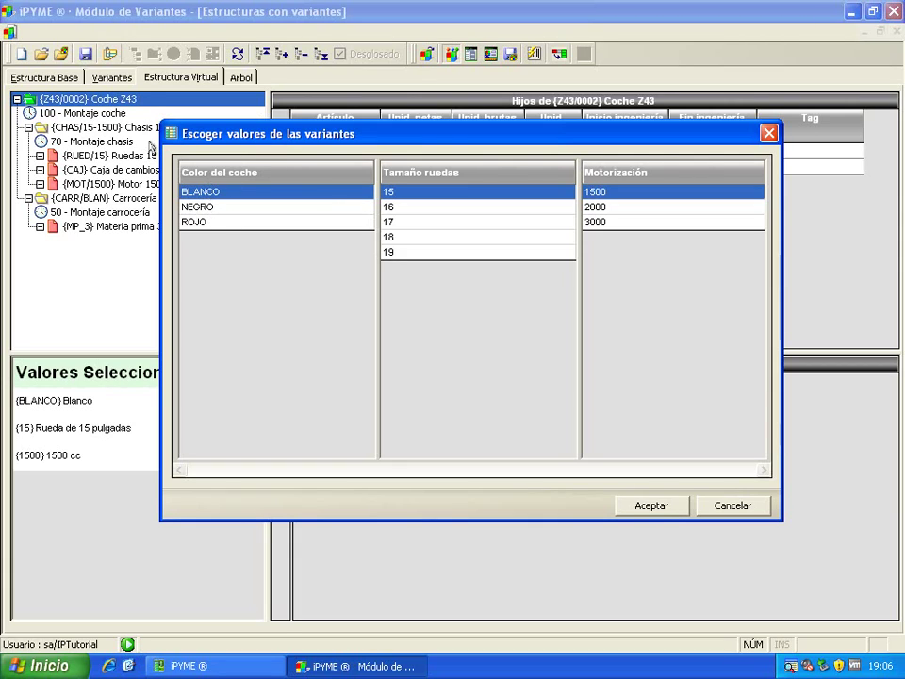
left_click(201, 223)
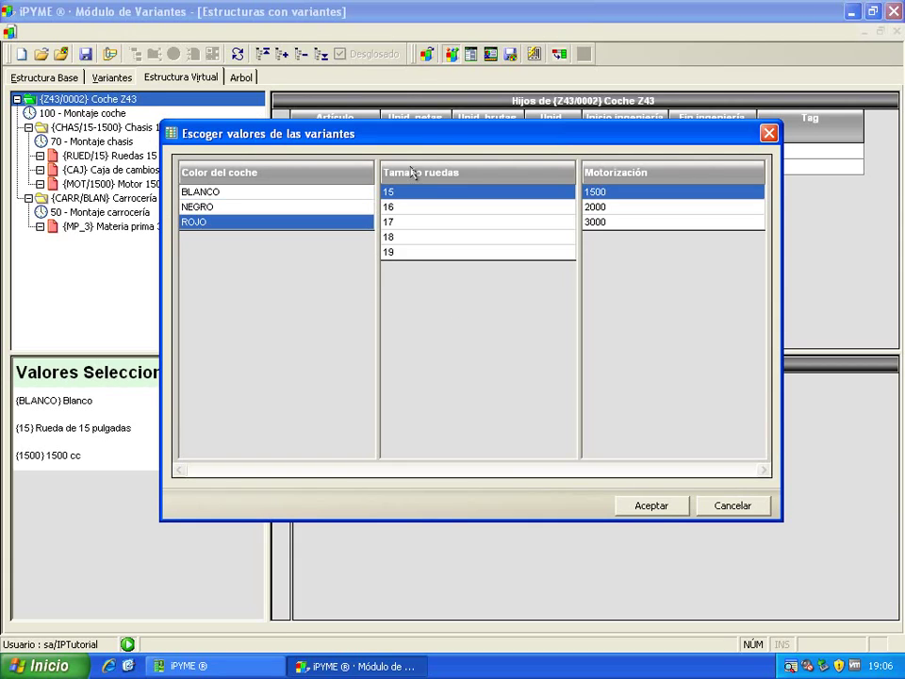
left_click(404, 239)
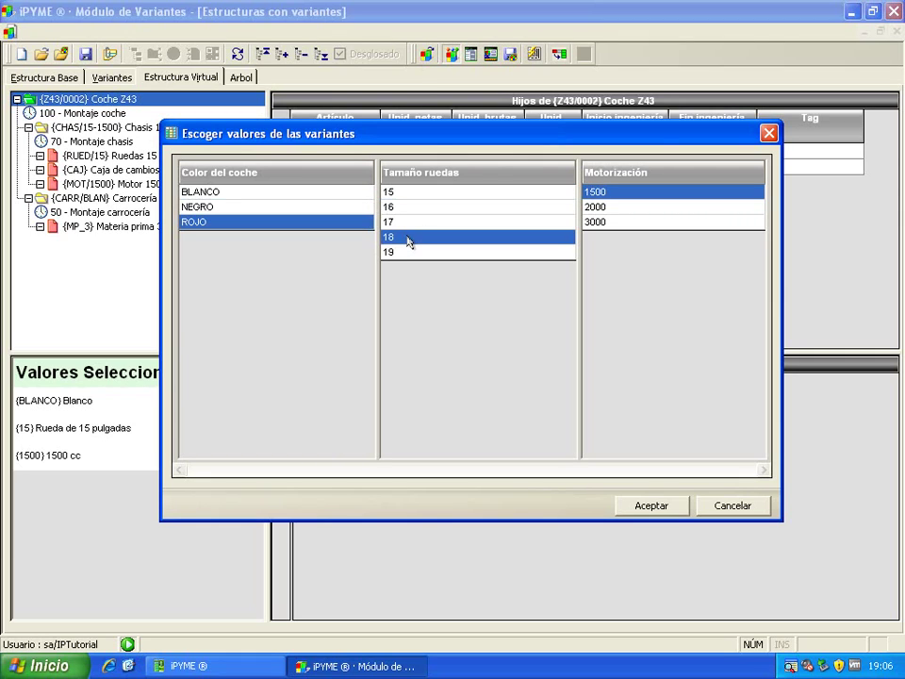
left_click(596, 207)
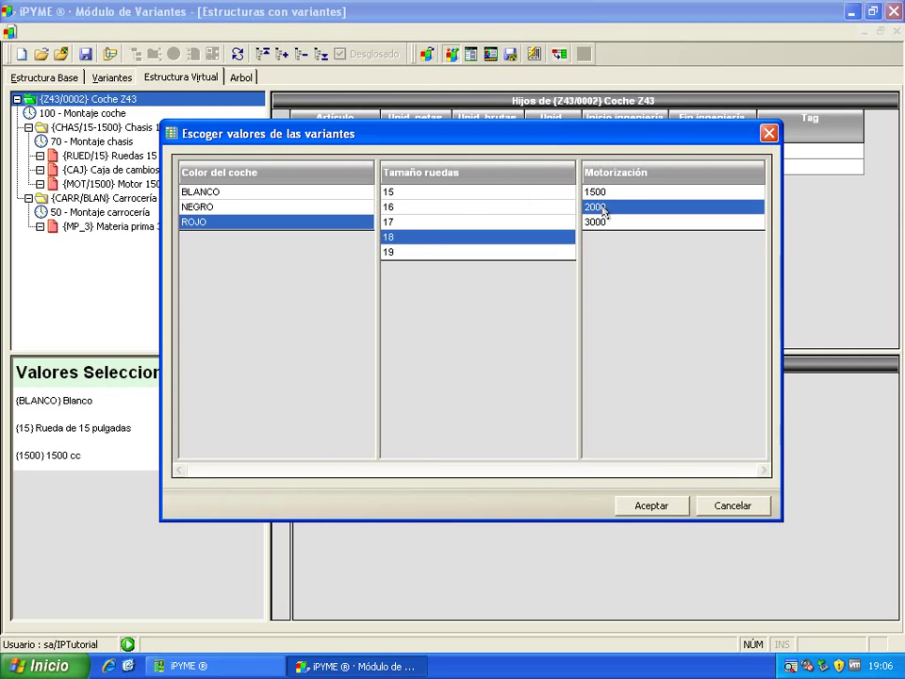
left_click(655, 503)
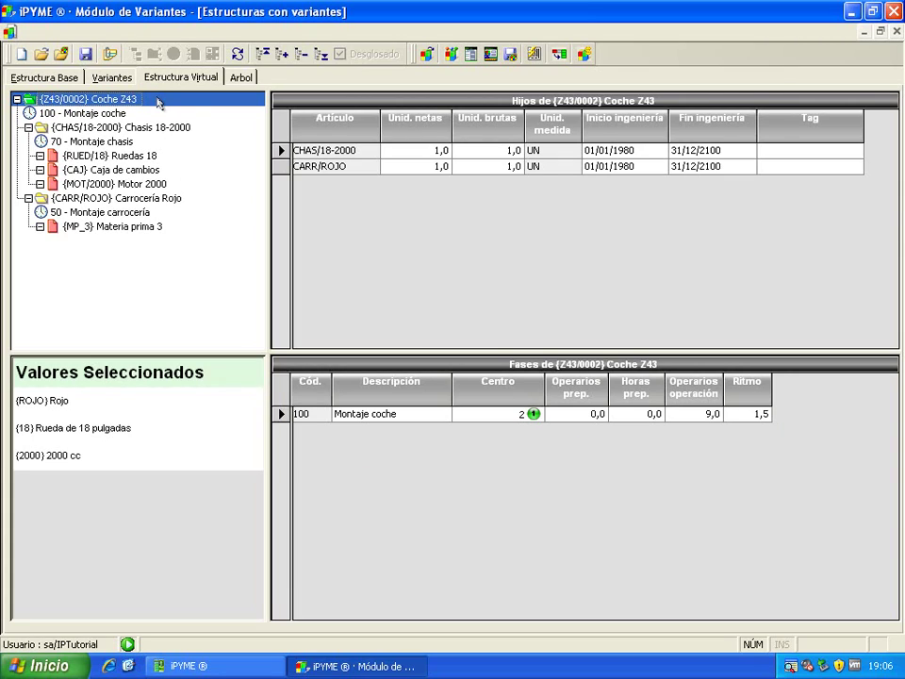
- Examine the children and phases of the chassis, wheels and car nodes in the virtual structure
left_click(65, 131)
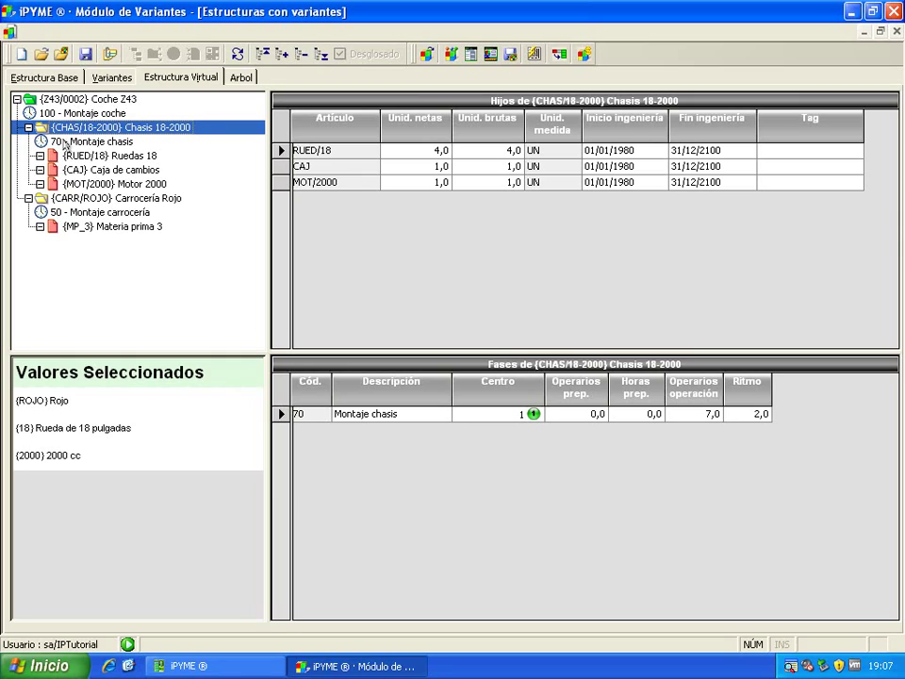
left_click(103, 156)
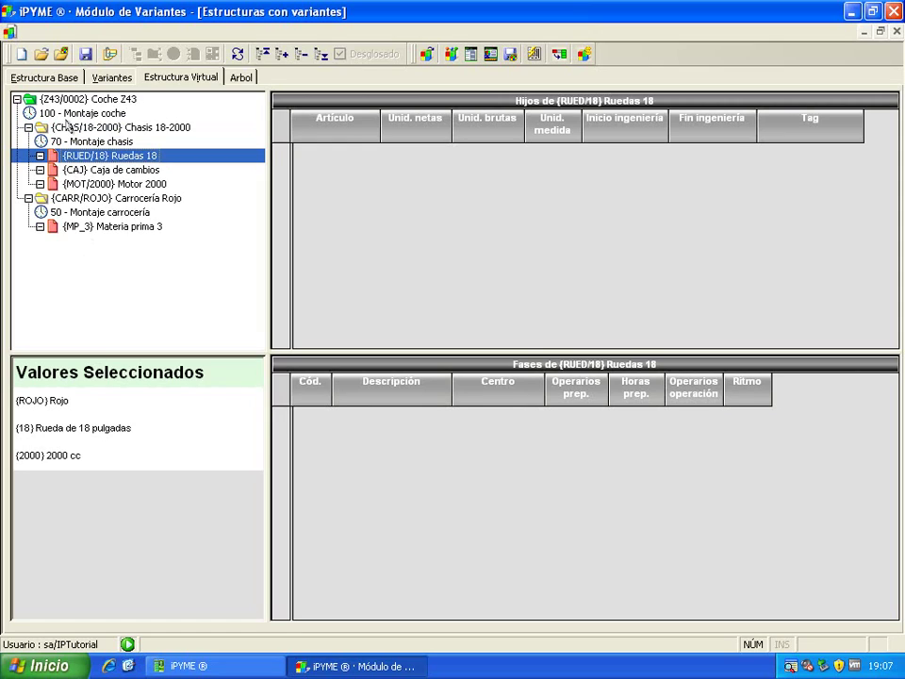
left_click(70, 100)
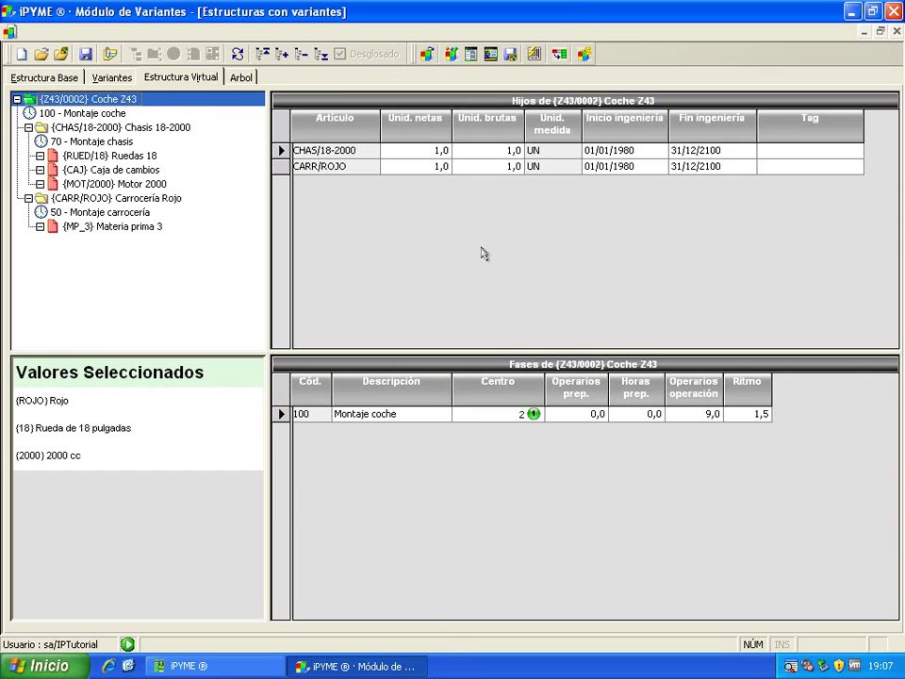
- Add article MP_1 as a component of the Z43 car, applied only to the ROJO value of the COLOR variant
left_click(111, 77)
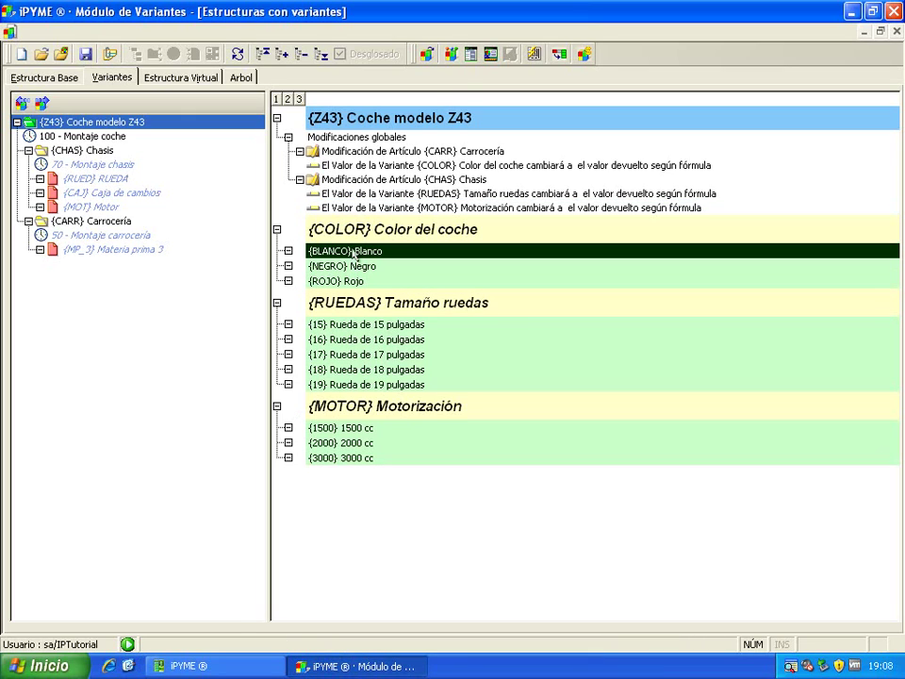
right_click(451, 291)
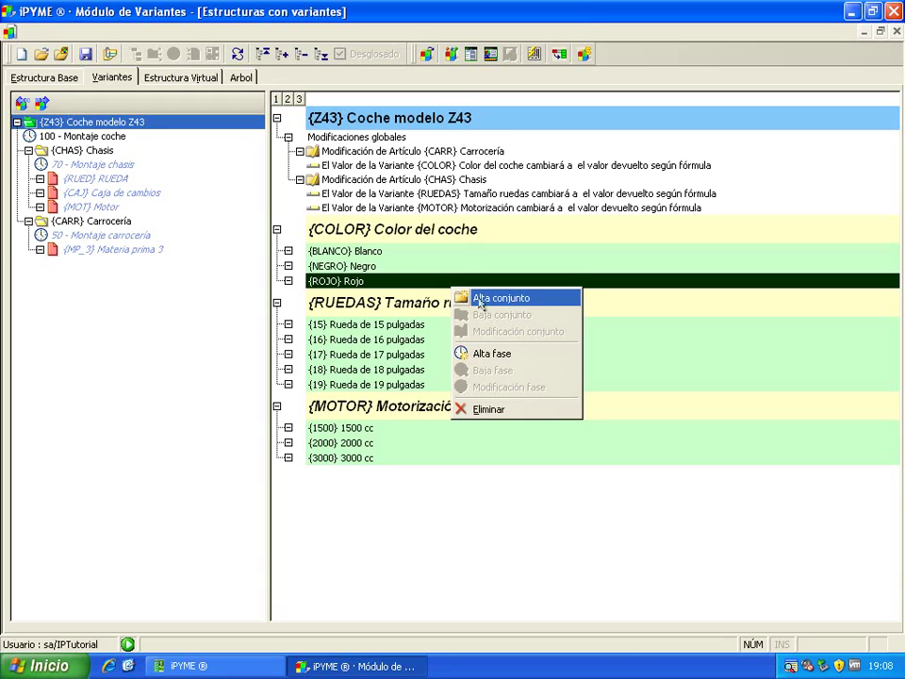
left_click(516, 300)
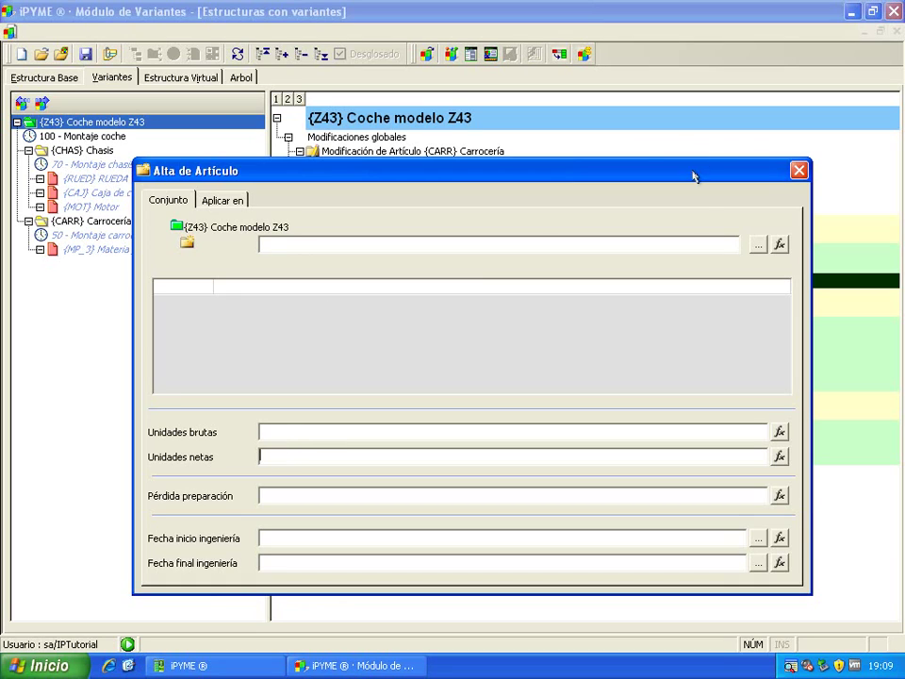
left_click(758, 244)
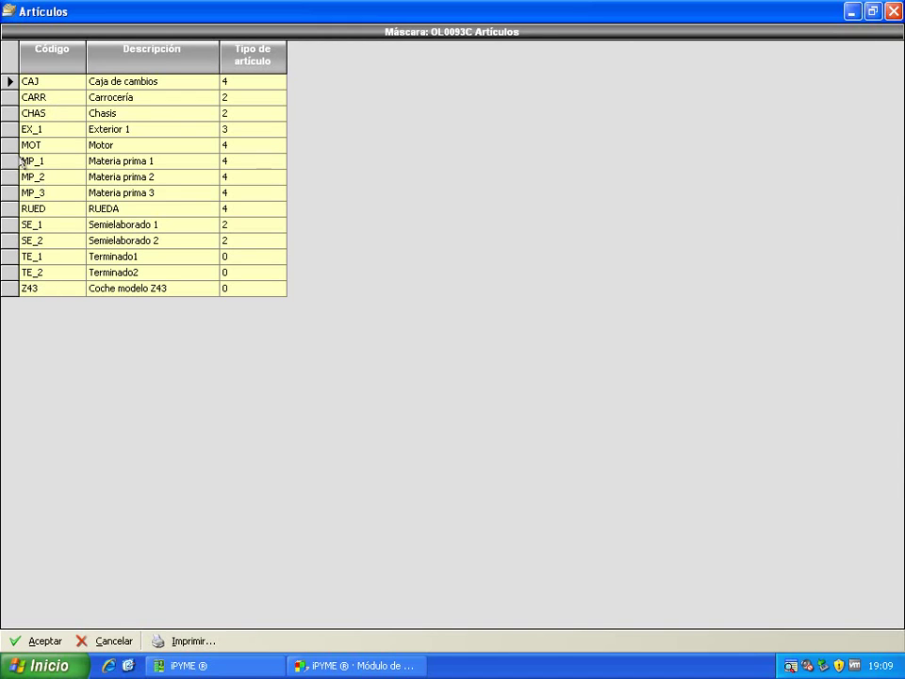
double_click(34, 161)
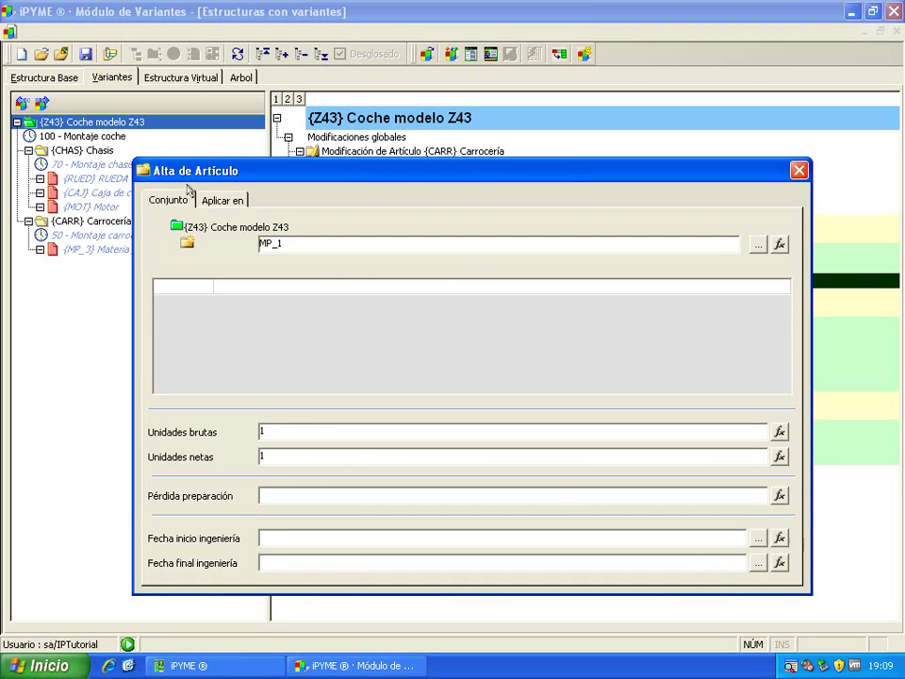
left_click(220, 201)
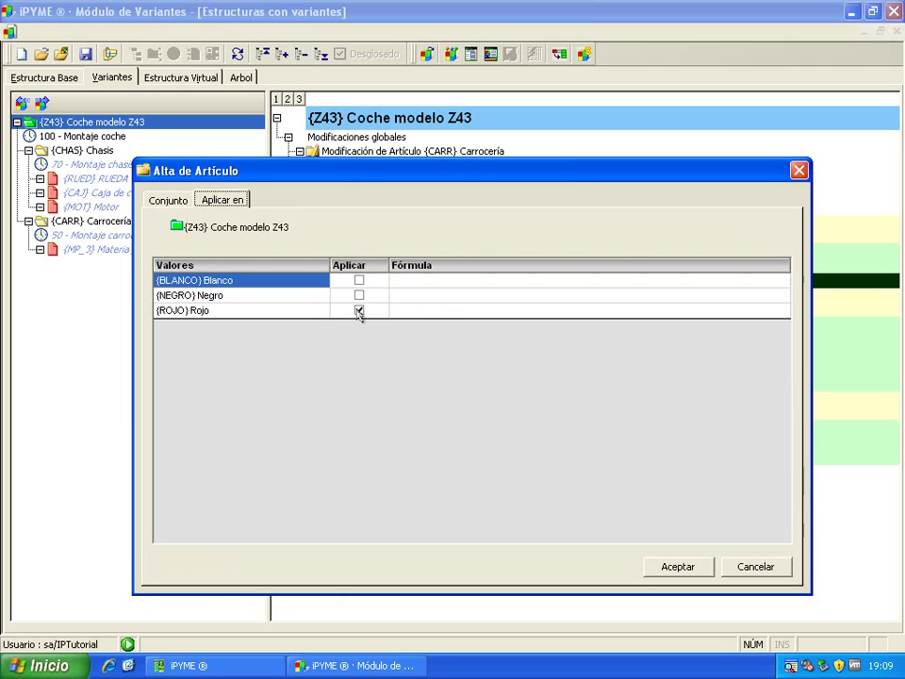
left_click(678, 566)
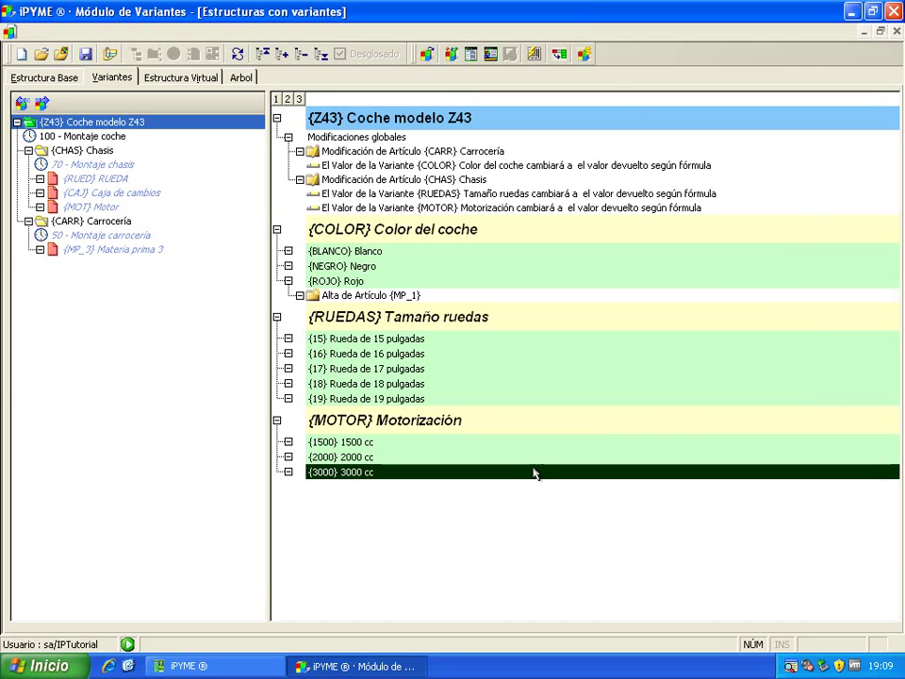
left_click(354, 280)
left_click(370, 252)
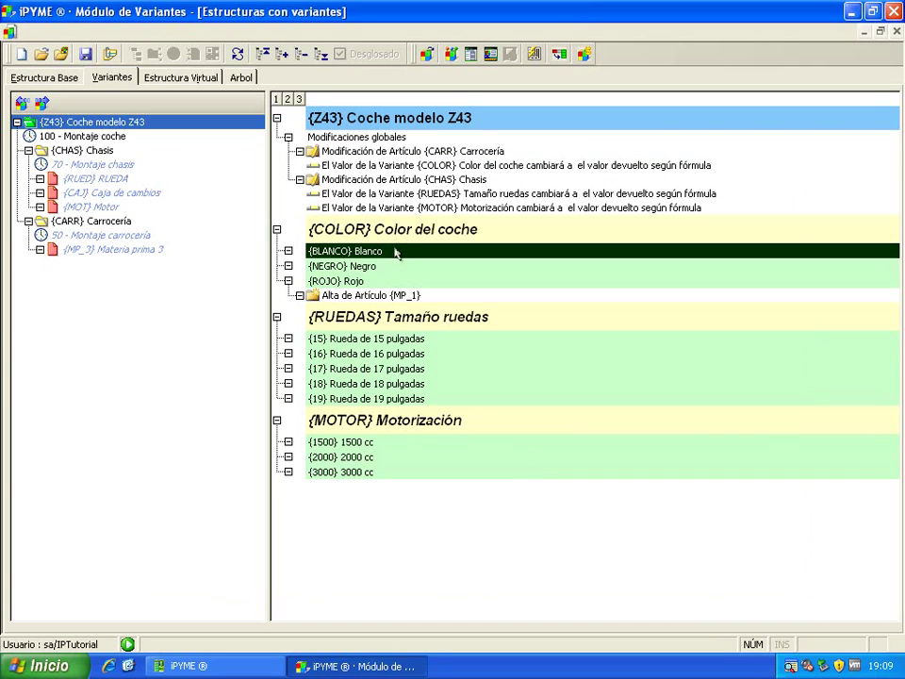
left_click(389, 281)
left_click(386, 295)
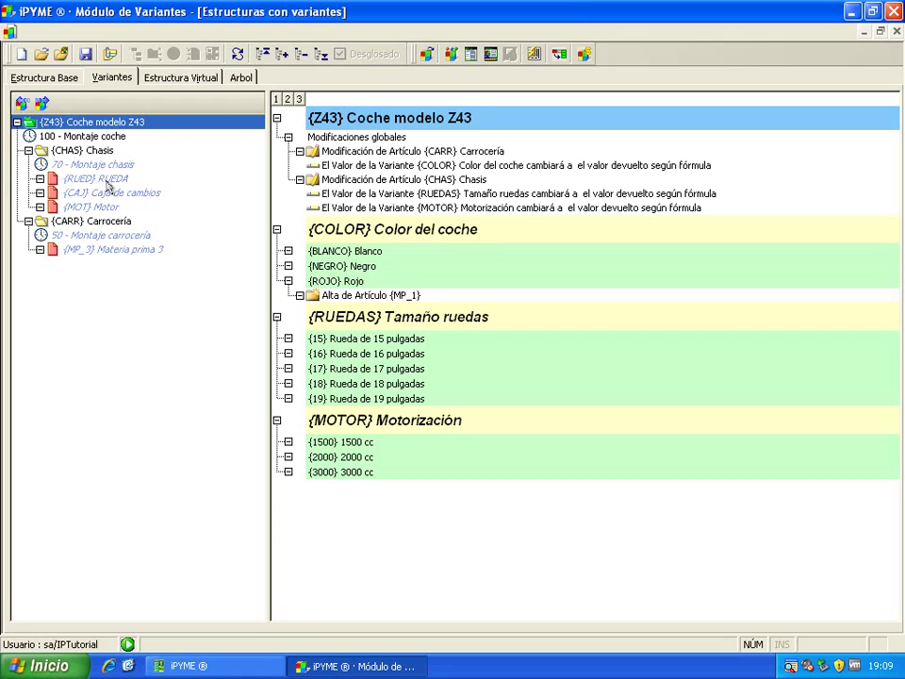
- In the CHAS variant structure, open a modification of phase 70 - Montaje chasis for the MOTOR value 3000
left_click(83, 150)
left_click(40, 101)
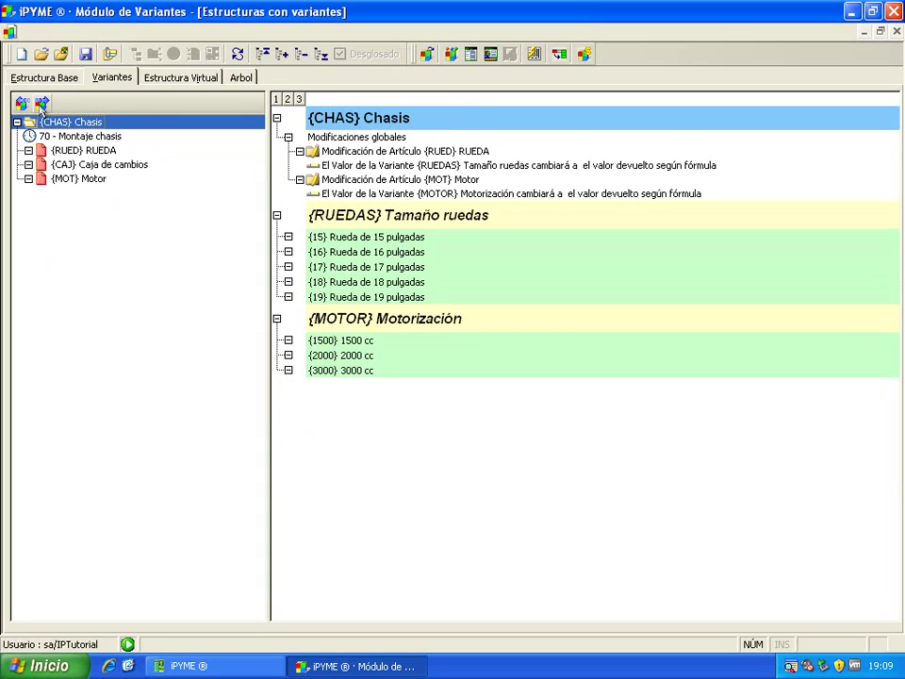
left_click(85, 138)
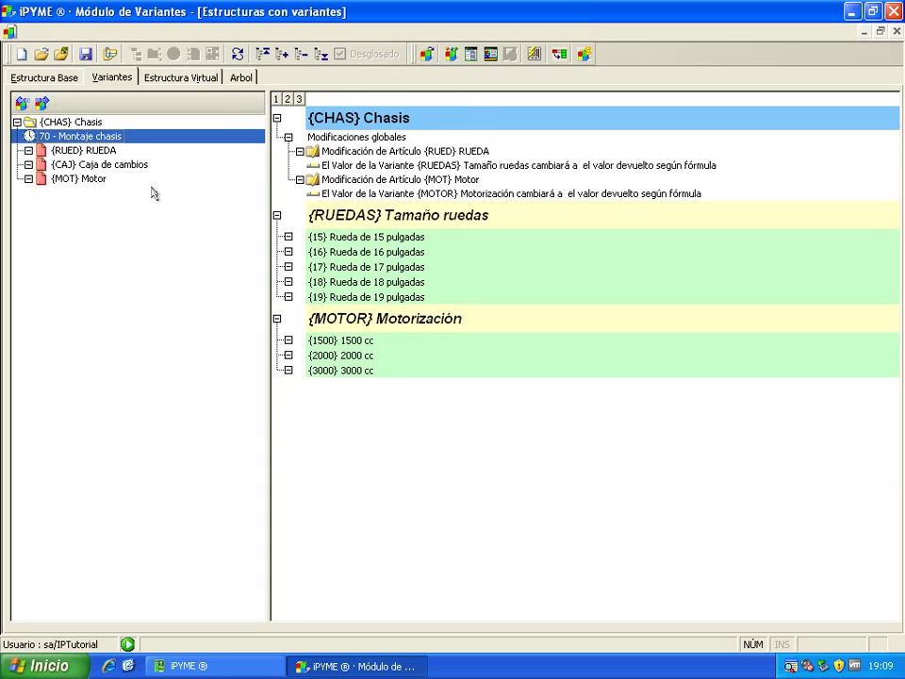
left_click(424, 241)
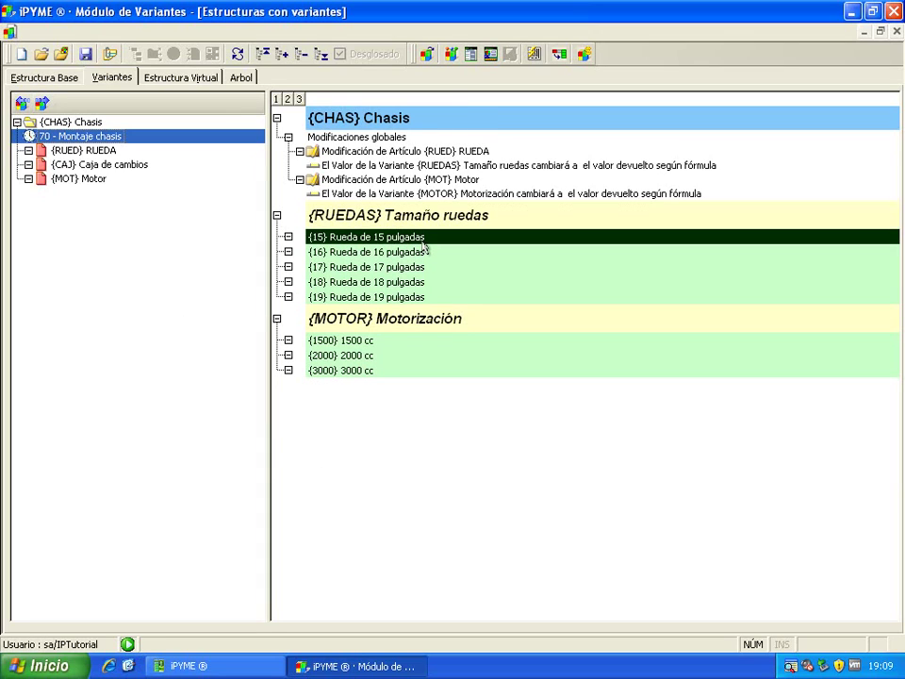
right_click(368, 368)
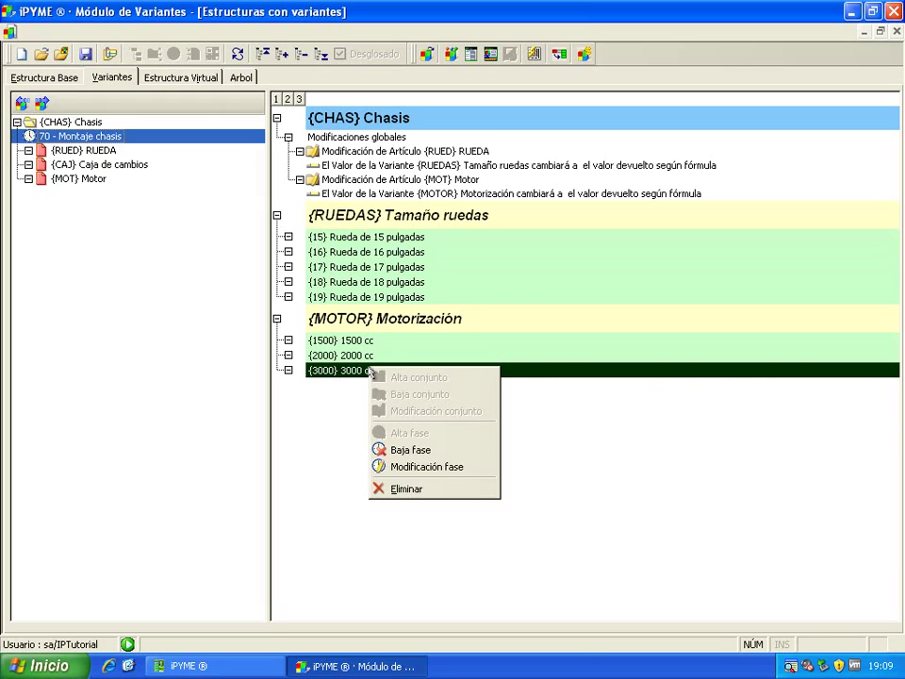
left_click(463, 468)
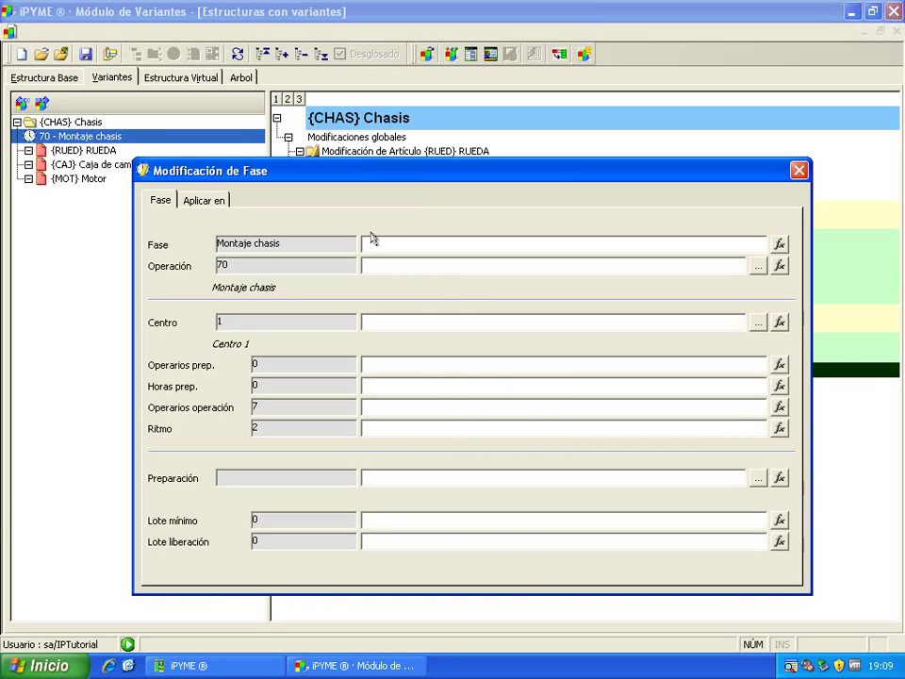
left_click_drag(360, 171, 360, 135)
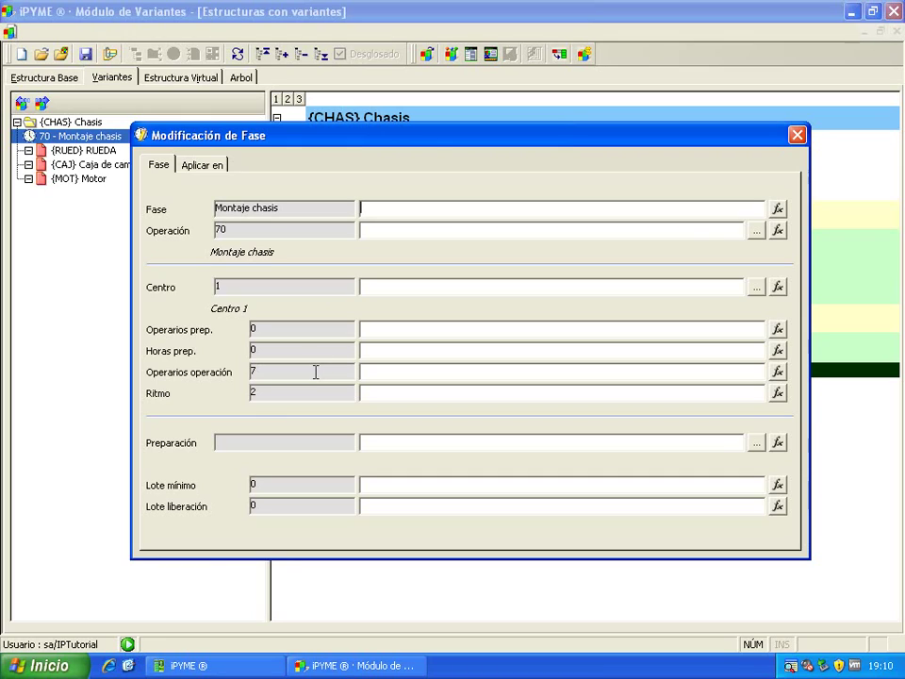
left_click(200, 164)
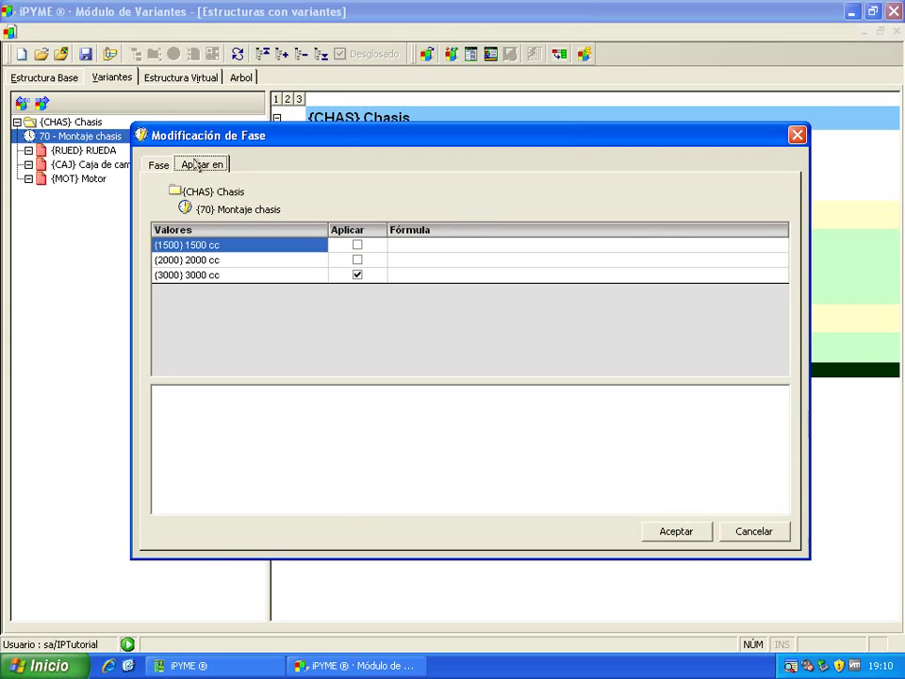
left_click(159, 164)
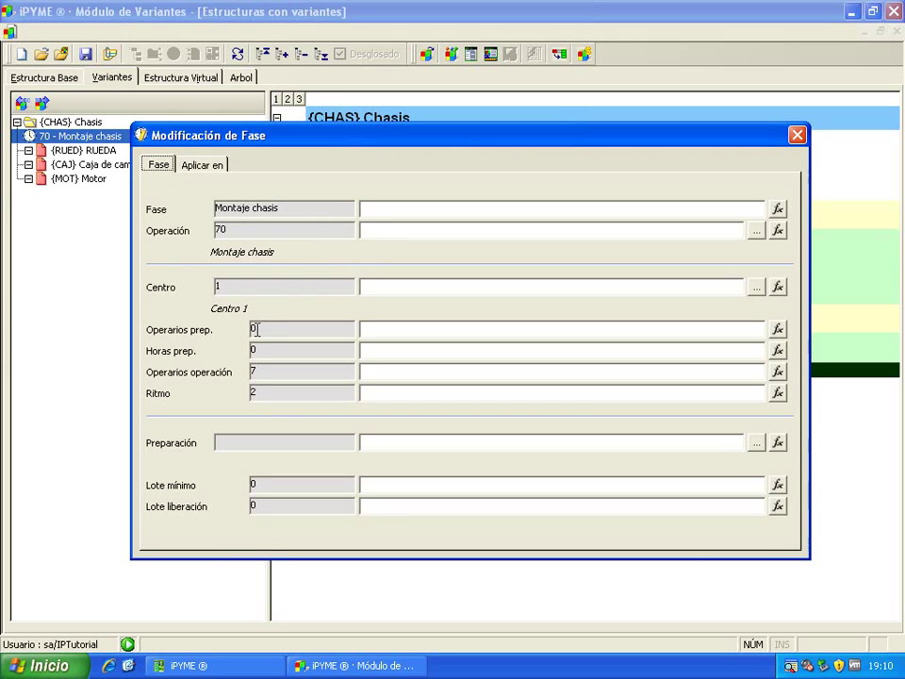
- Set the phase's preparation operators to 3 and preparation hours to 1, and accept the modification
left_click(388, 328)
type("3")
left_click(374, 354)
type("1")
left_click(204, 164)
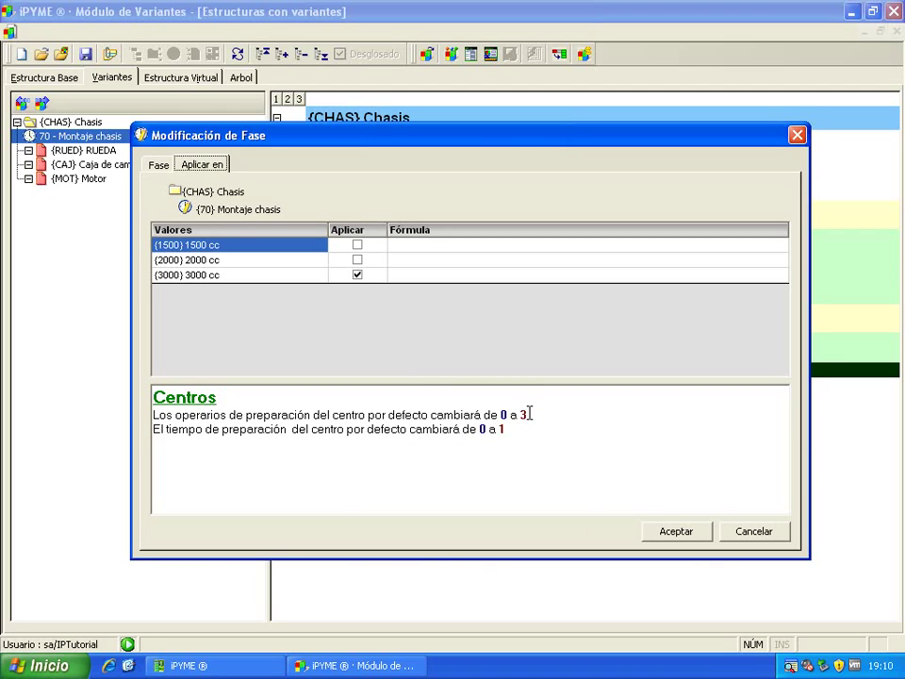
left_click(675, 534)
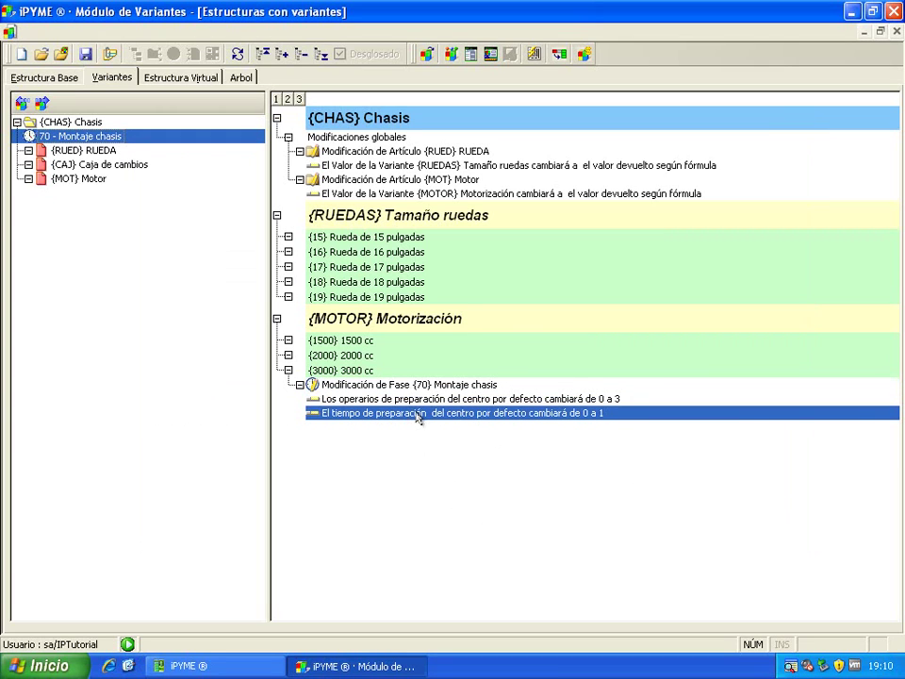
left_click(365, 494)
left_click(81, 152)
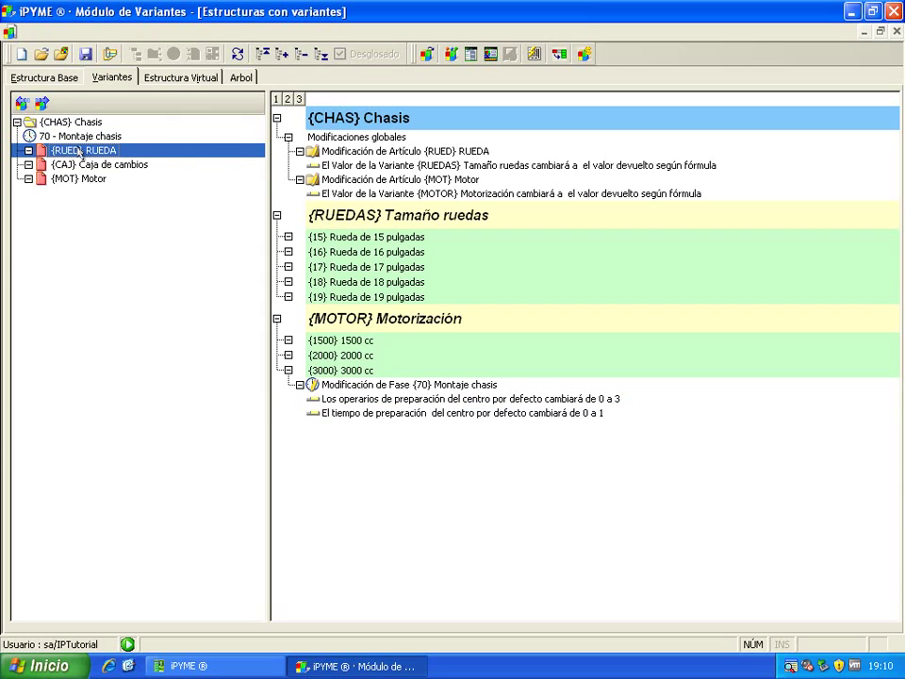
left_click(137, 166)
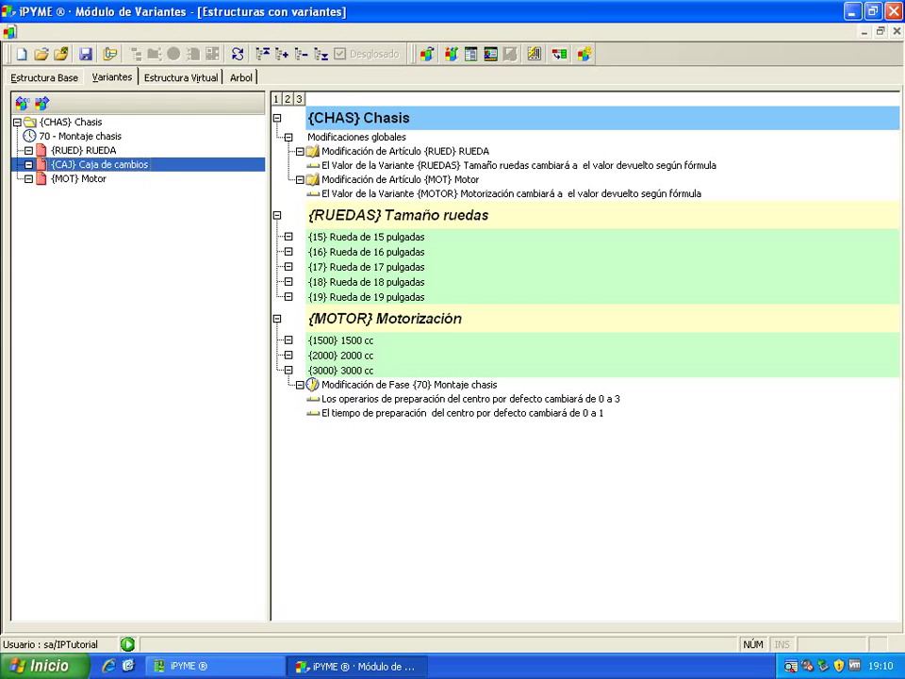
left_click(354, 372)
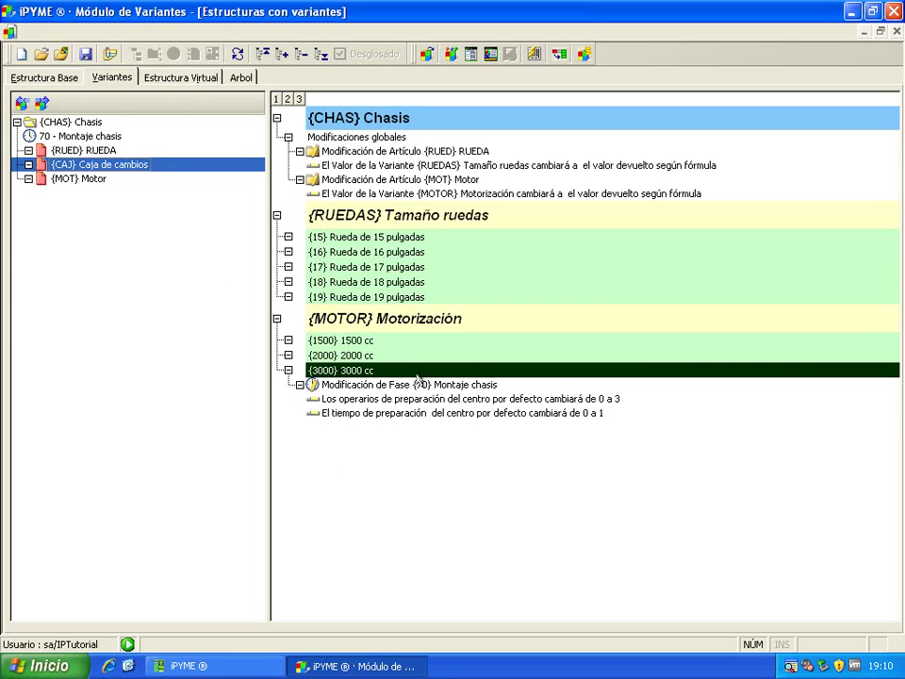
right_click(355, 375)
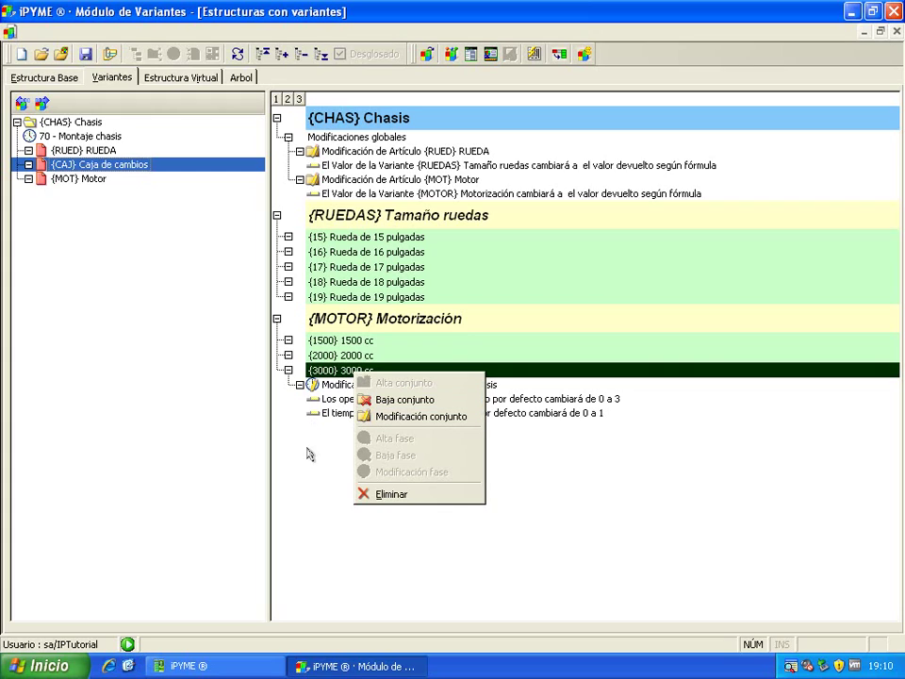
left_click(305, 489)
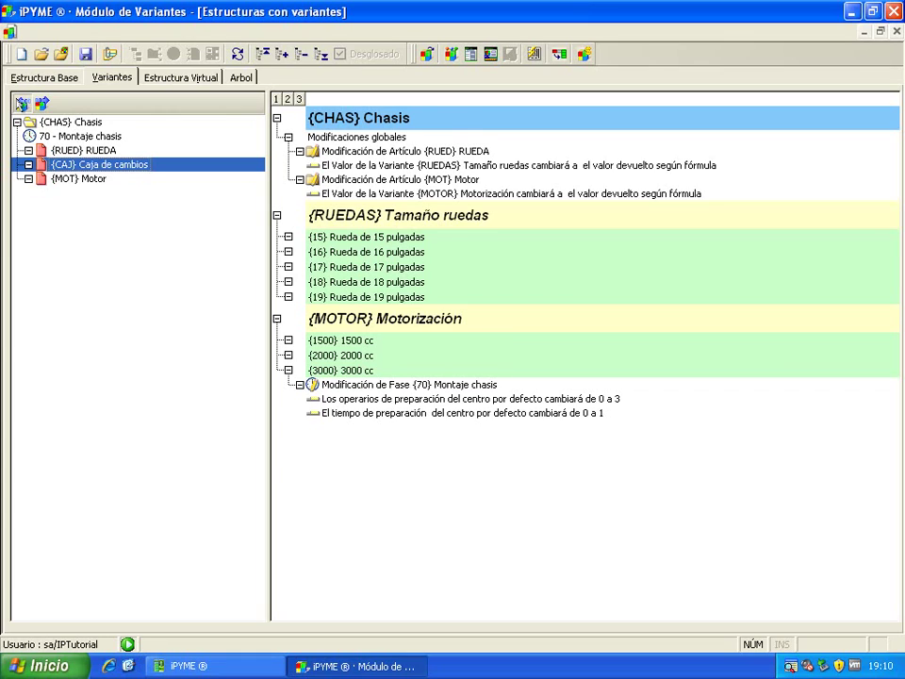
- Return to the Z43 car's variant structure and open its article generation, saving the structure first
left_click(22, 103)
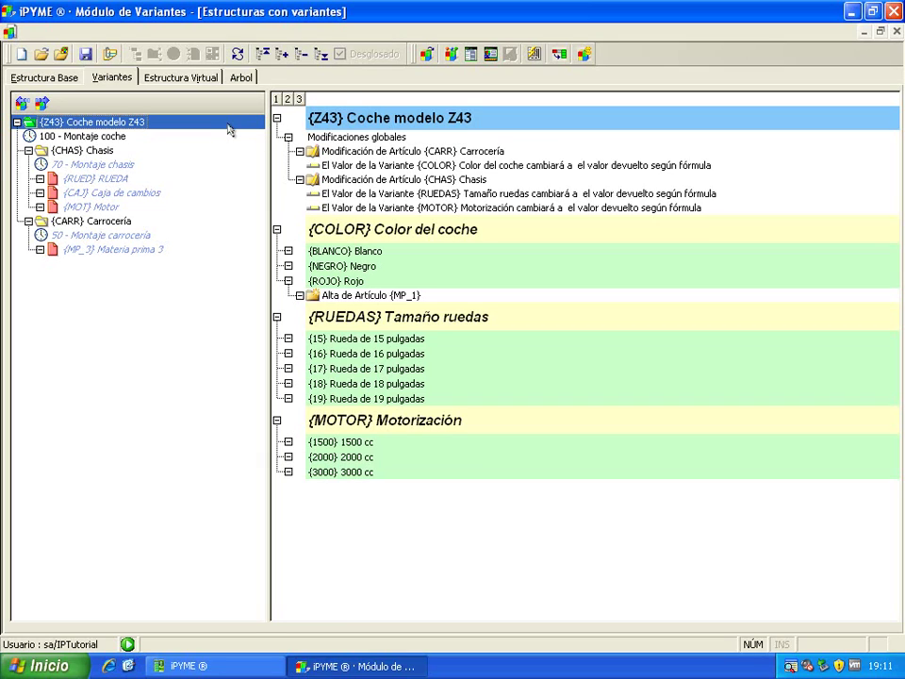
left_click(534, 54)
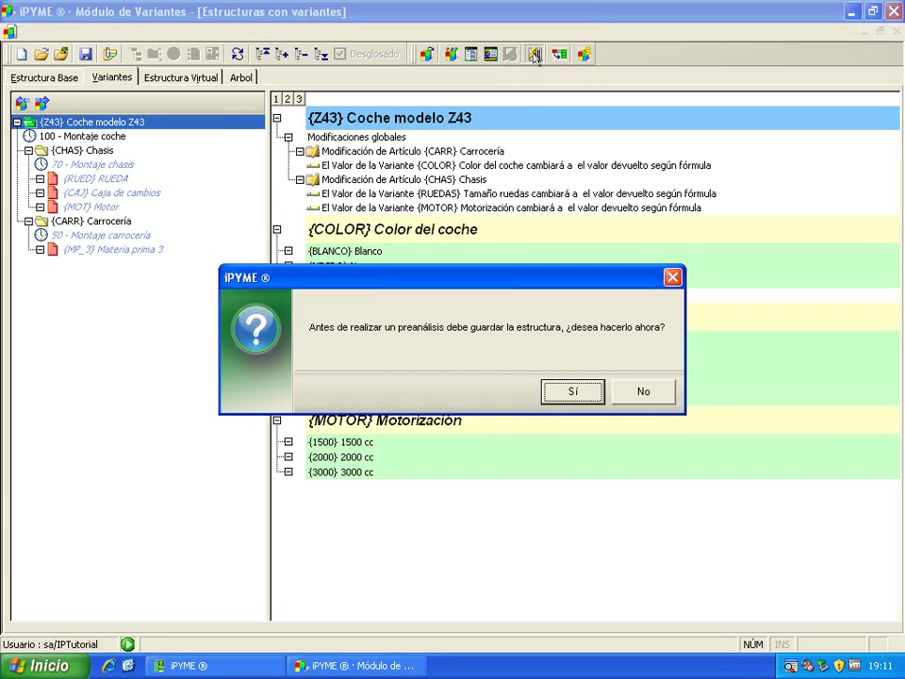
left_click(562, 393)
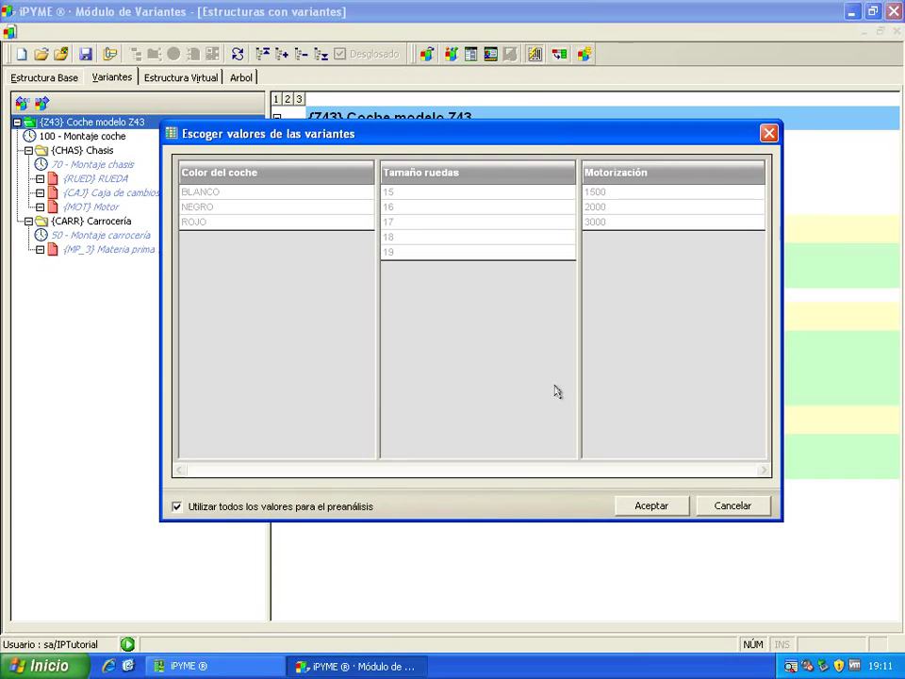
- Restrict the pre-analysis to the variant values ROJO for colour, 18 for wheel size and 2000 for engine
left_click(182, 510)
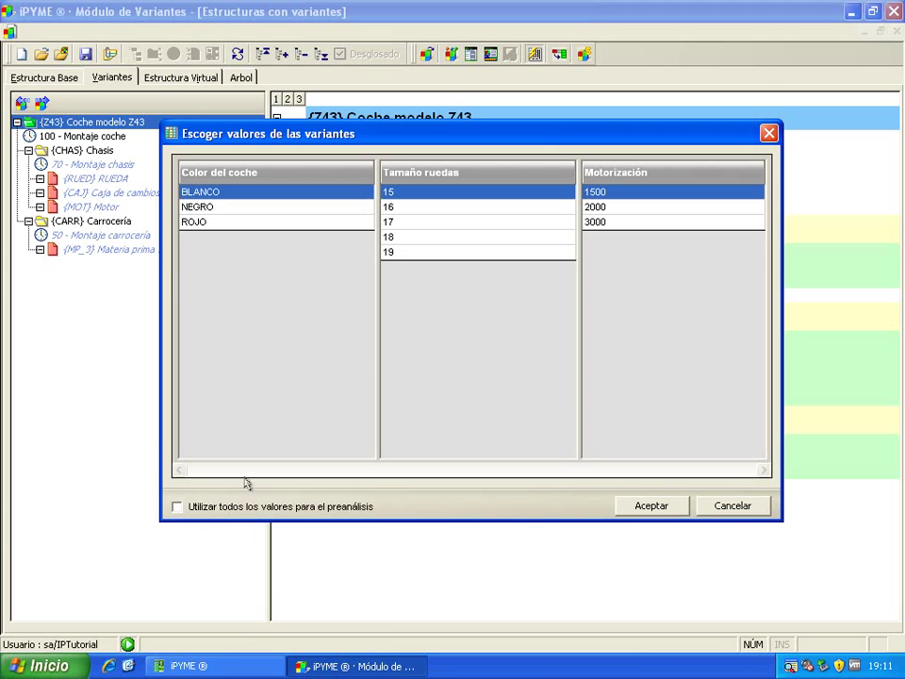
left_click(213, 223)
left_click(432, 237)
left_click(623, 206)
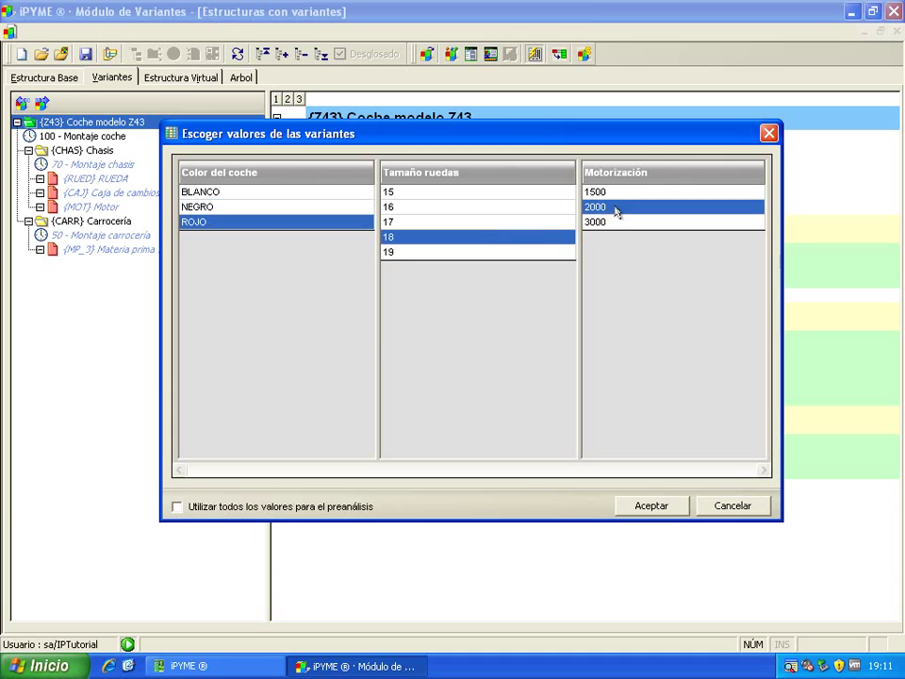
left_click(652, 507)
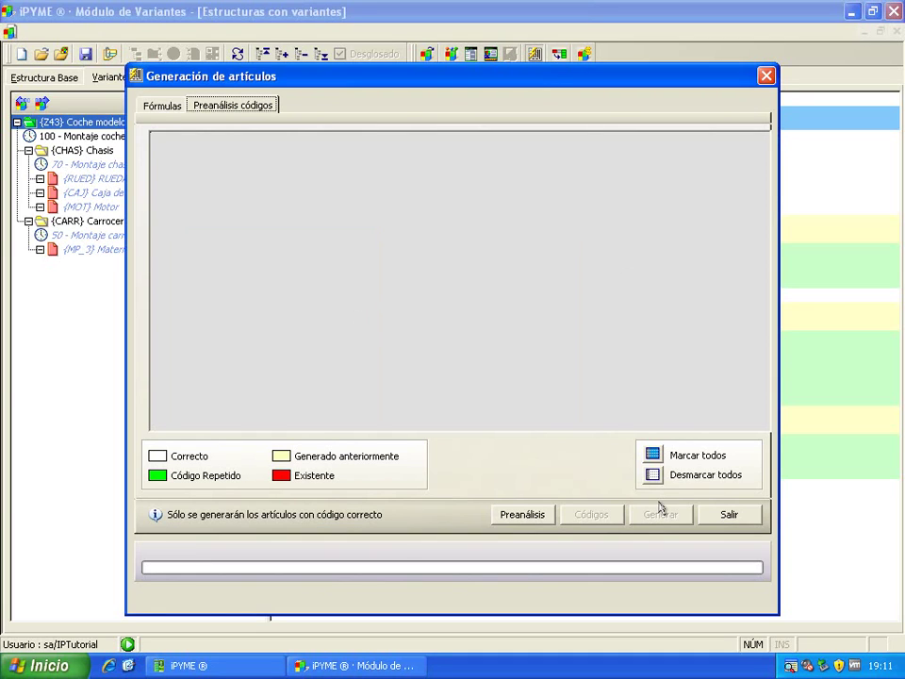
- Pre-analyse the chosen combination, then generate its Z43 article with an assigned code and exit article generation
left_click(524, 515)
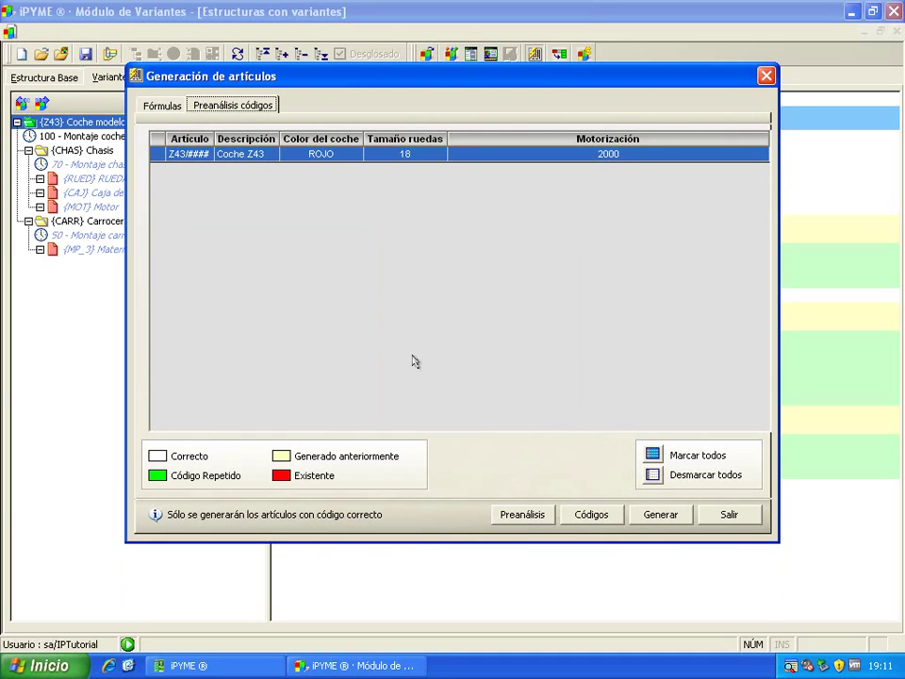
left_click_drag(214, 138, 231, 141)
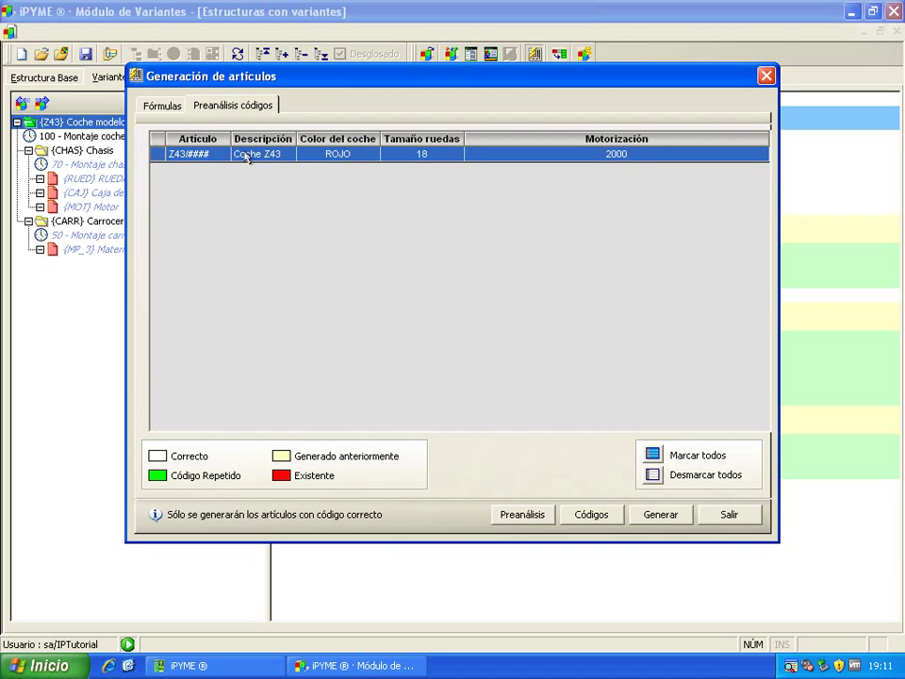
left_click(586, 514)
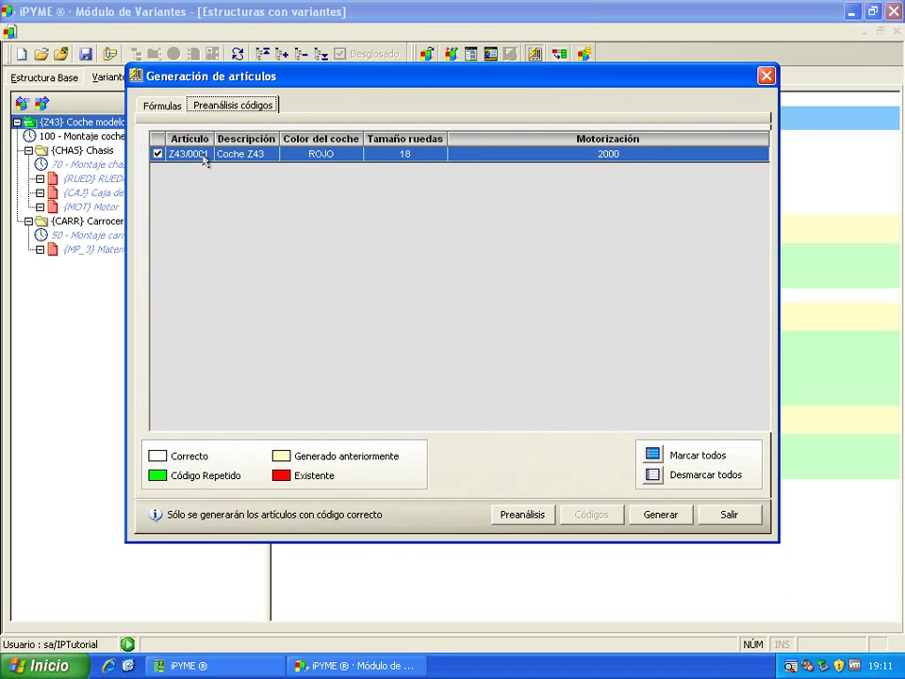
left_click(660, 515)
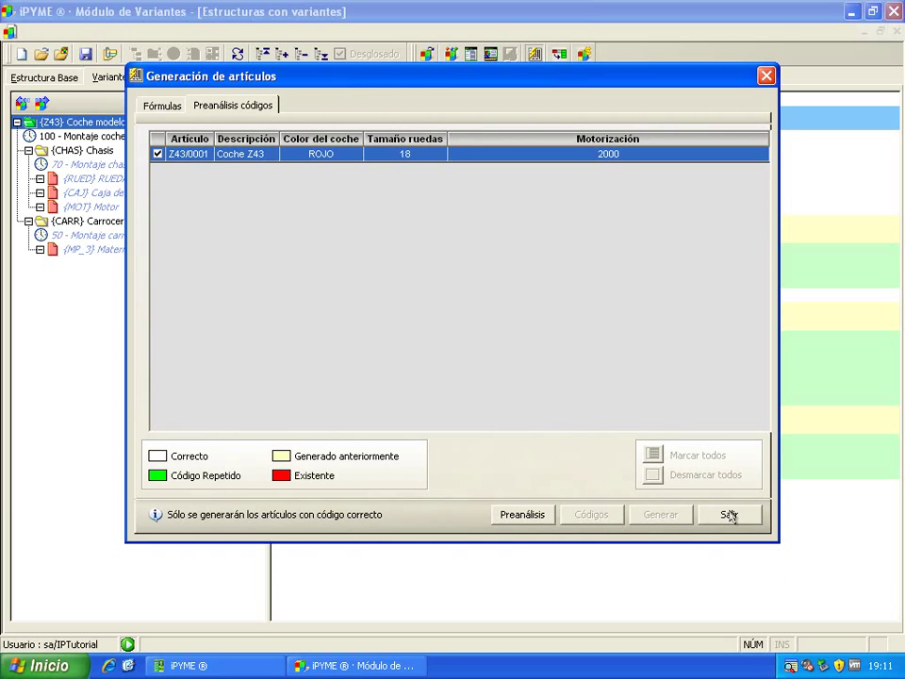
left_click(731, 515)
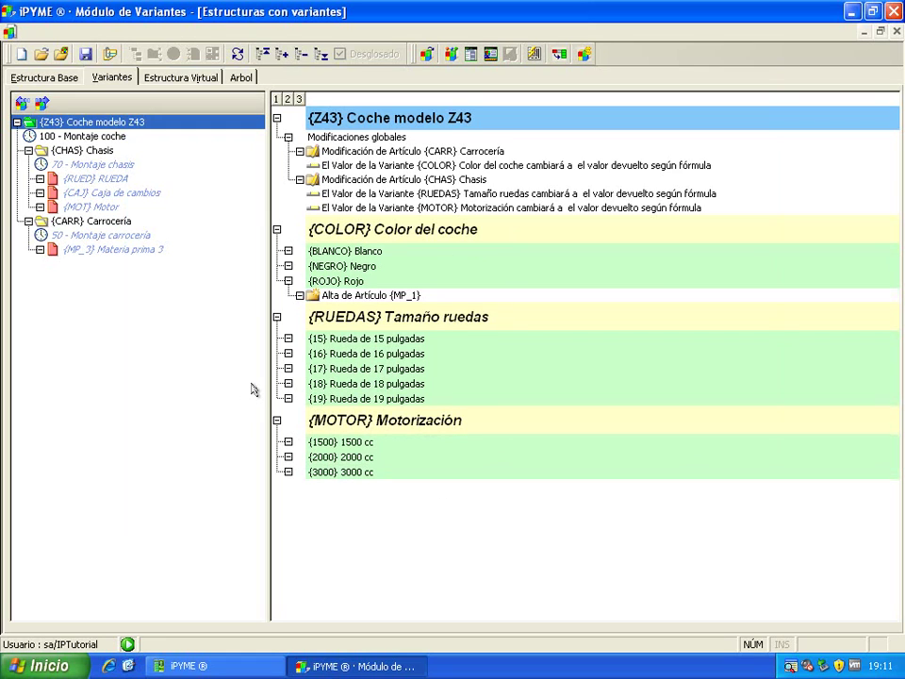
- List all variant articles created without structures and create the structure for article Z43/0001
left_click(127, 645)
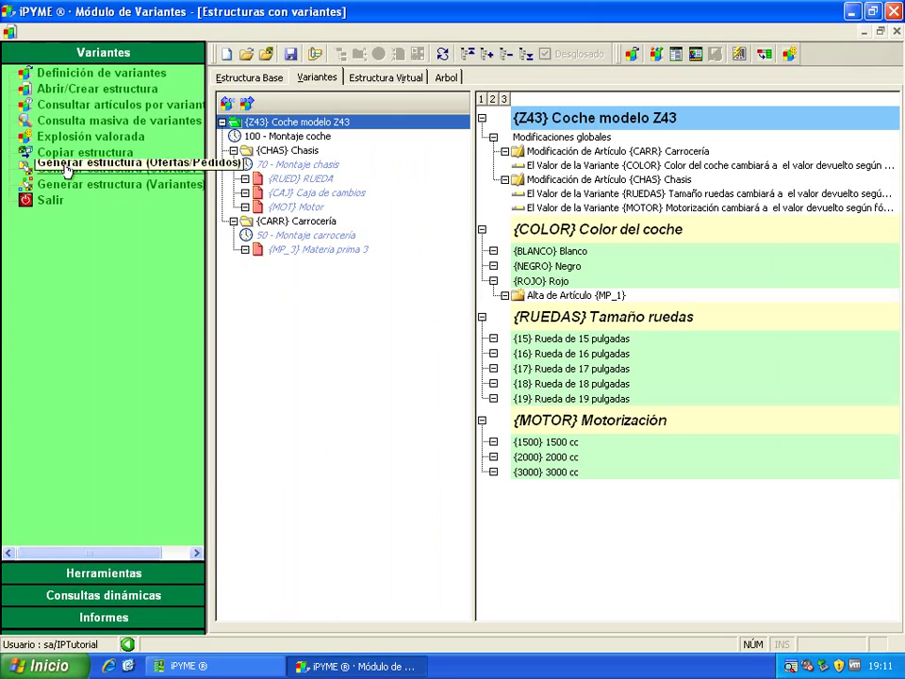
left_click(113, 185)
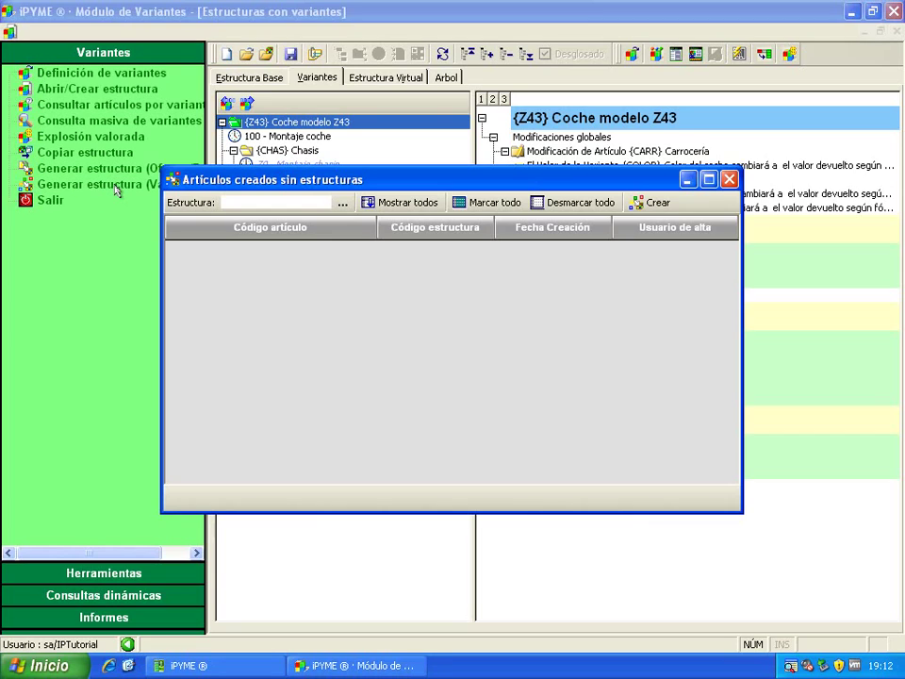
left_click(373, 202)
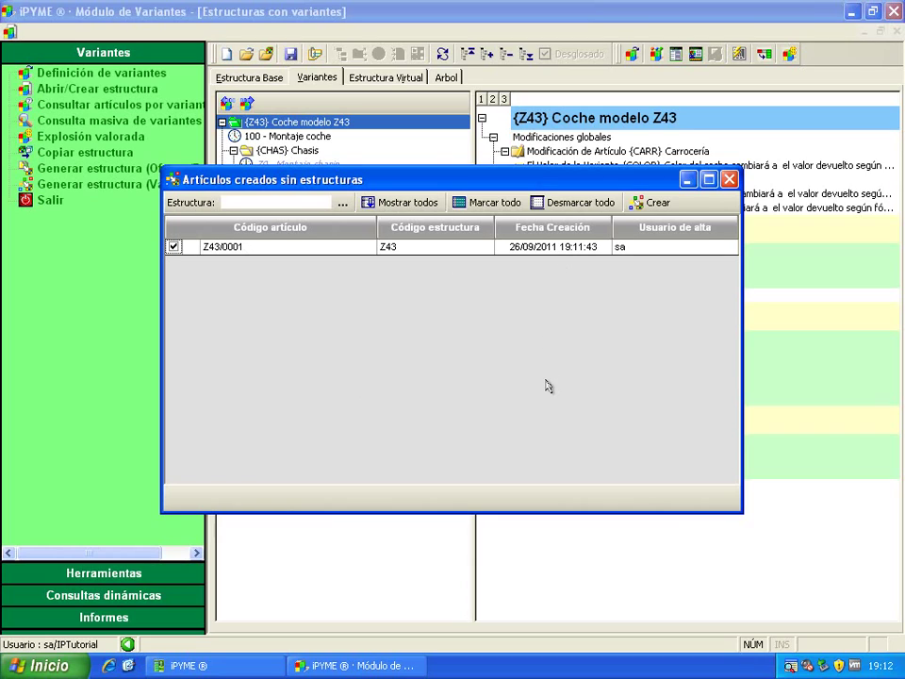
left_click(655, 201)
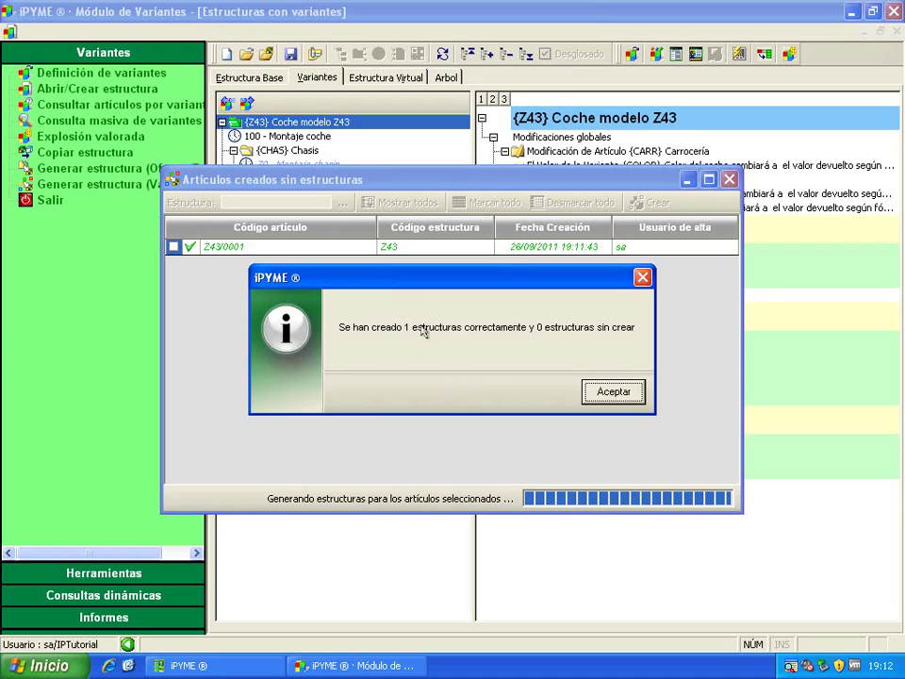
left_click(604, 391)
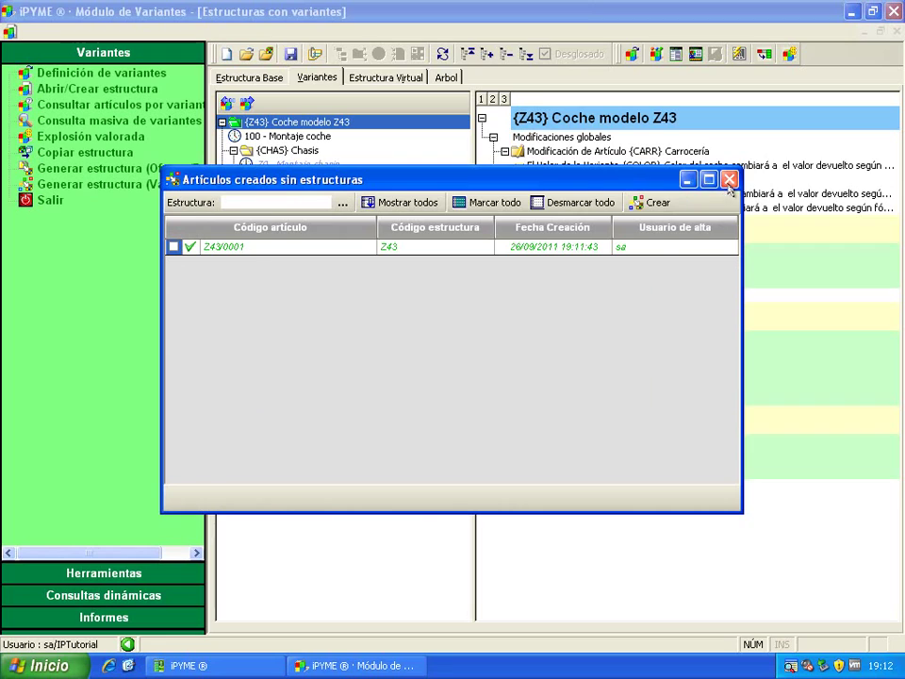
left_click(547, 141)
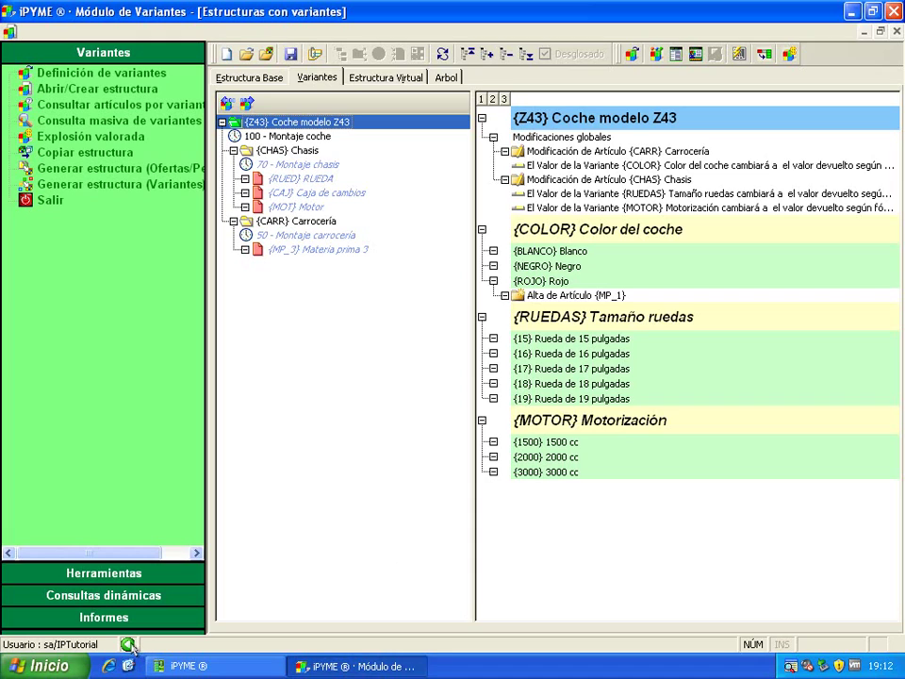
left_click(129, 645)
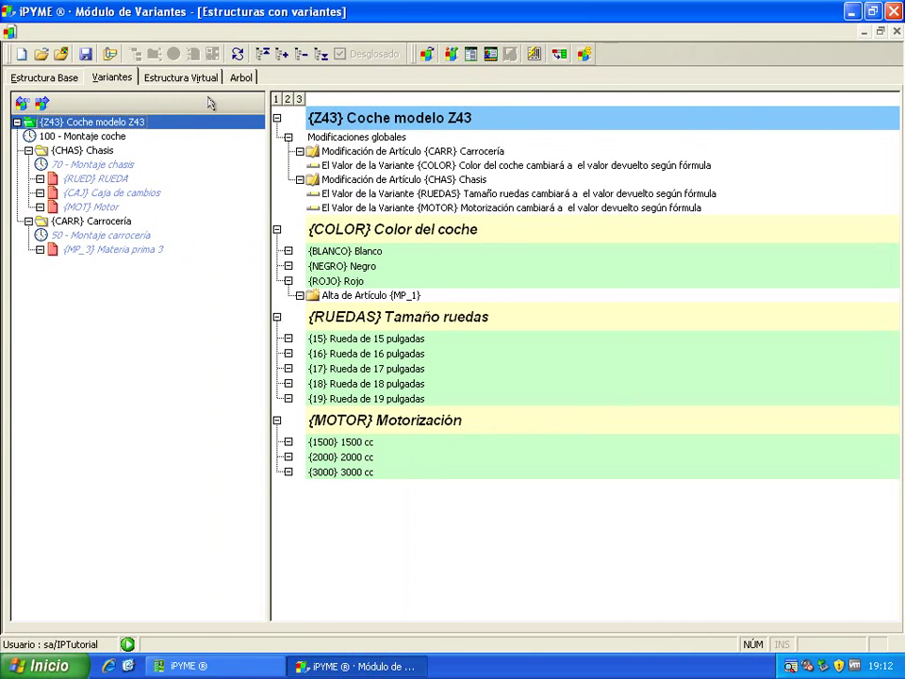
- Generate a virtual structure of the Z43 car with the values BLANCO, 15 and 1500
left_click(183, 78)
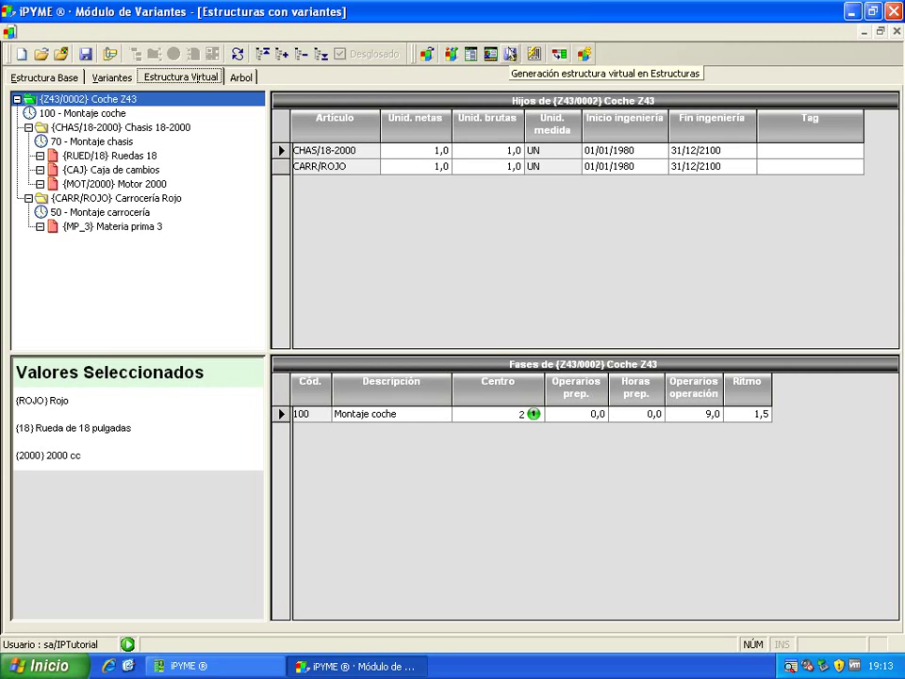
left_click(111, 77)
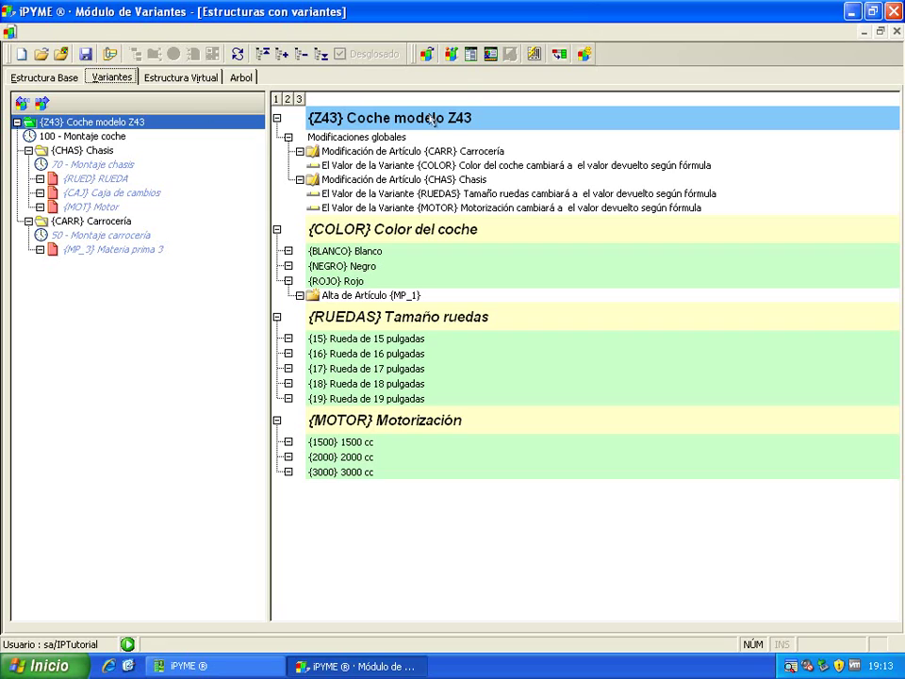
left_click(450, 54)
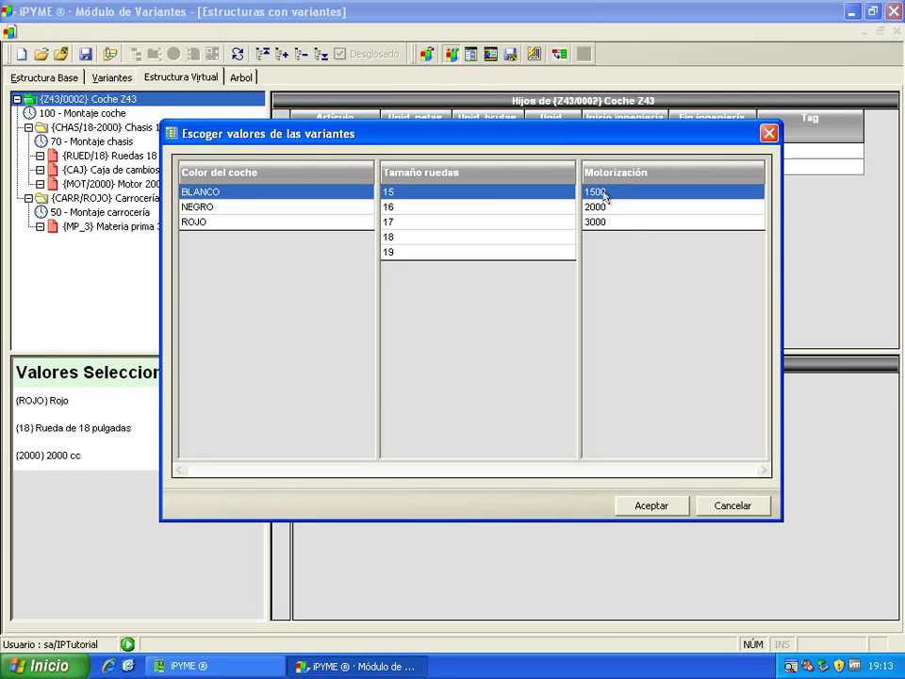
left_click(640, 508)
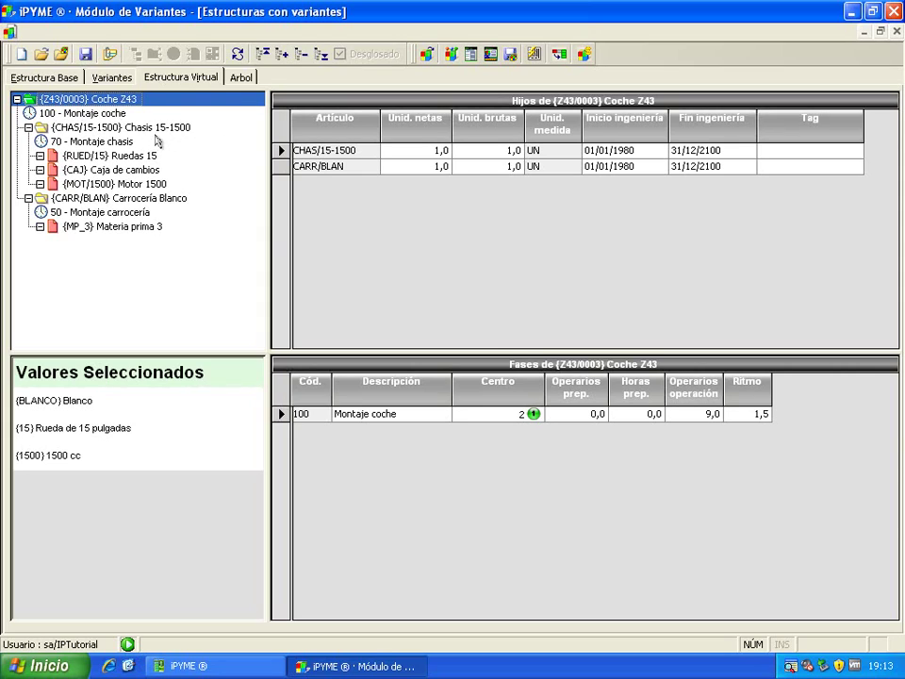
- Record the virtual structure of the white Z43 car as a real structure, confirming the save
left_click(511, 55)
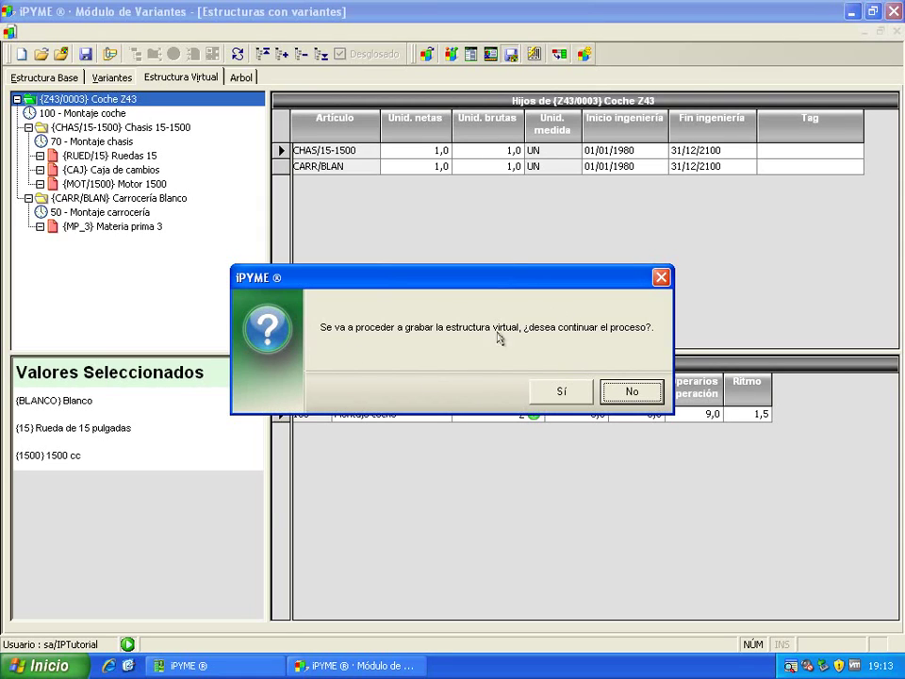
left_click(560, 393)
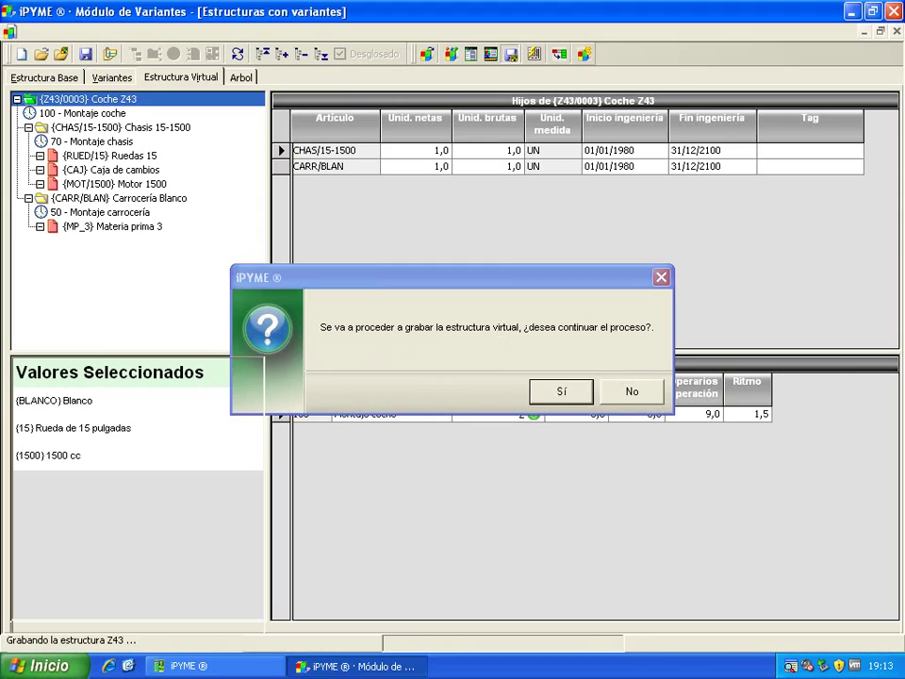
left_click(595, 392)
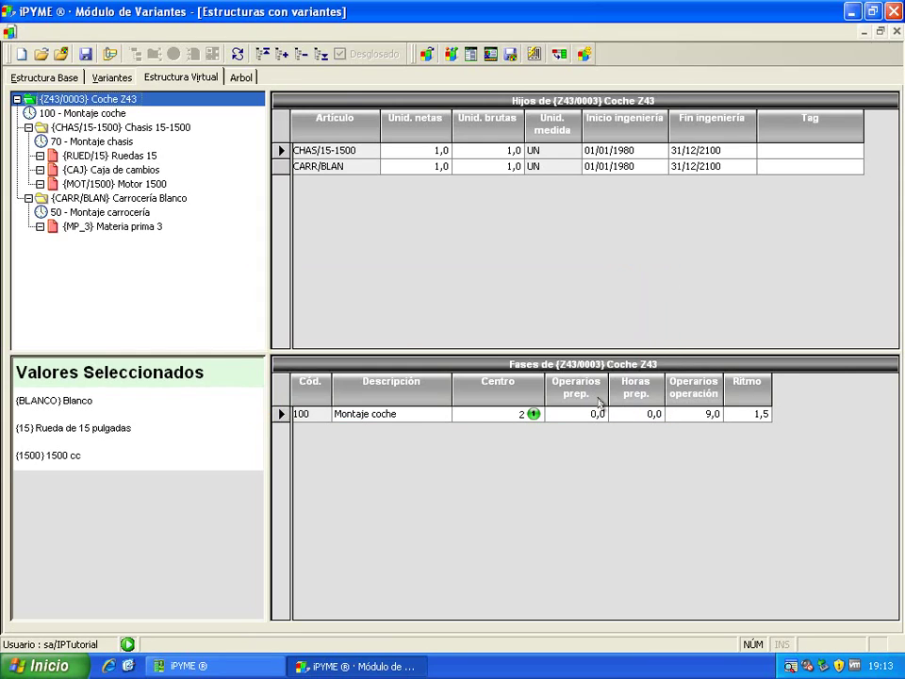